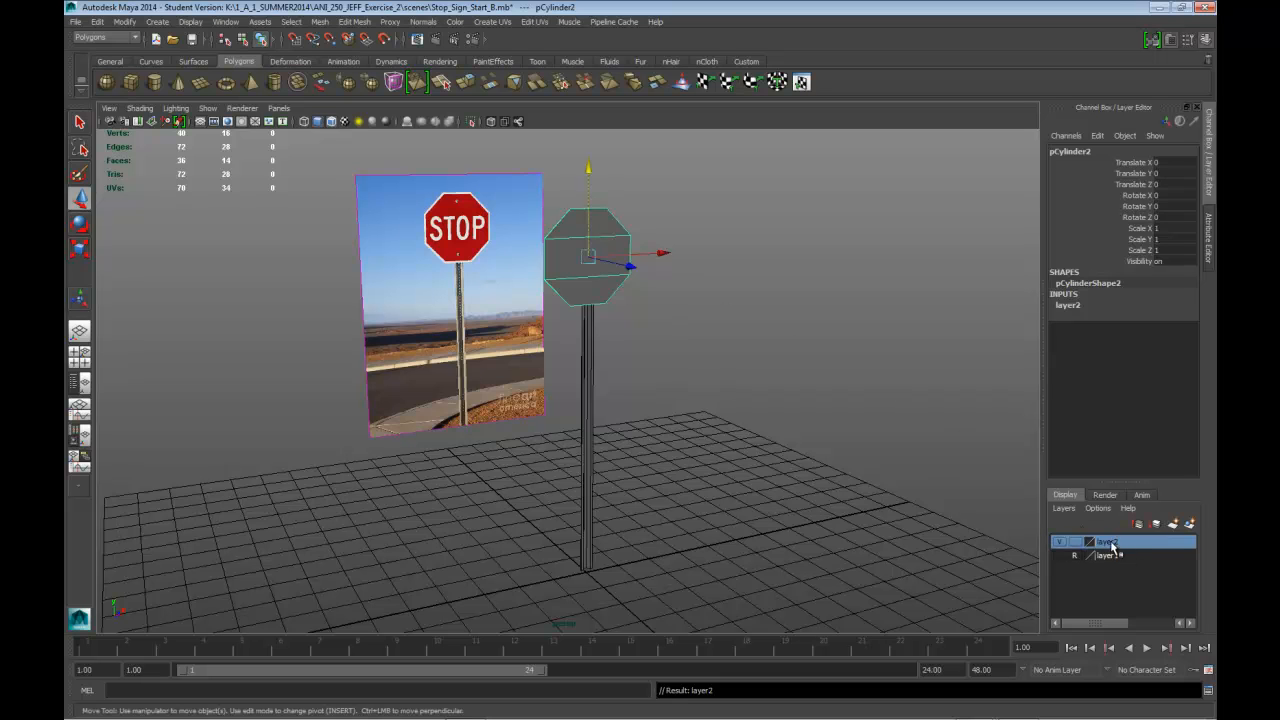
# Step: Rename the stop sign's display layer to Stop_Sign and hide that layer
pyautogui.doubleClick(1110, 542)
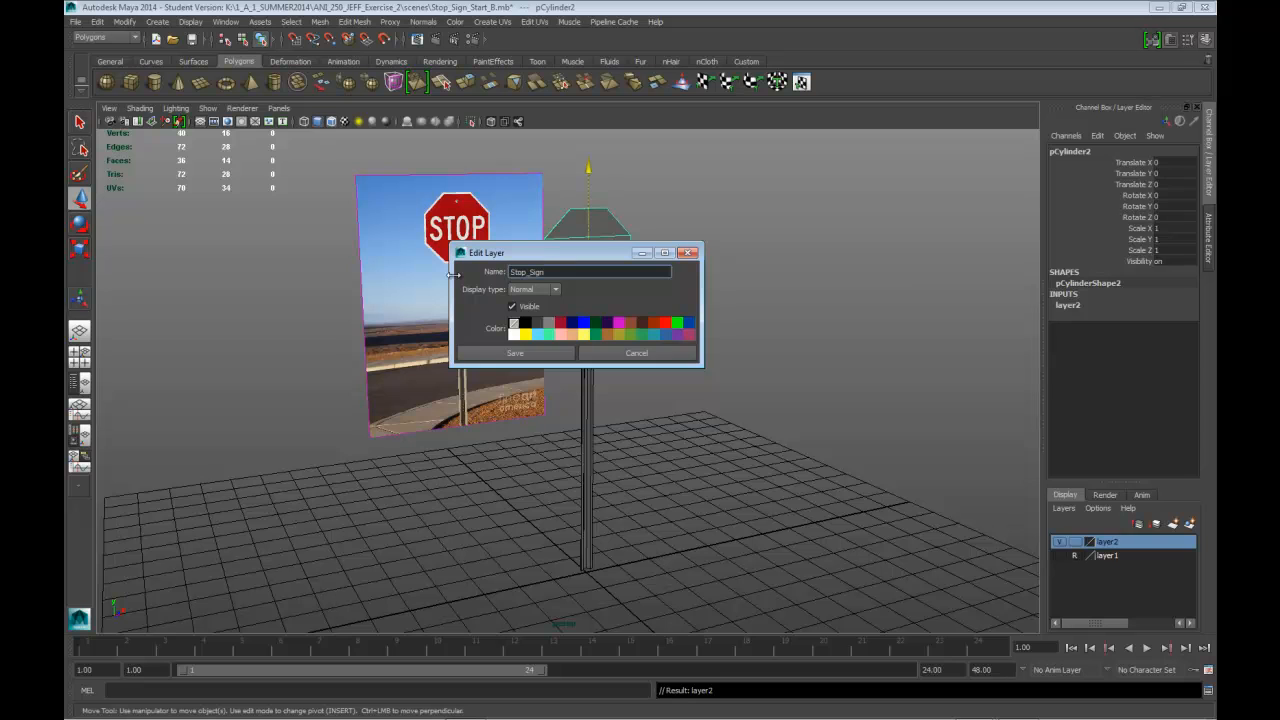
pyautogui.click(560, 352)
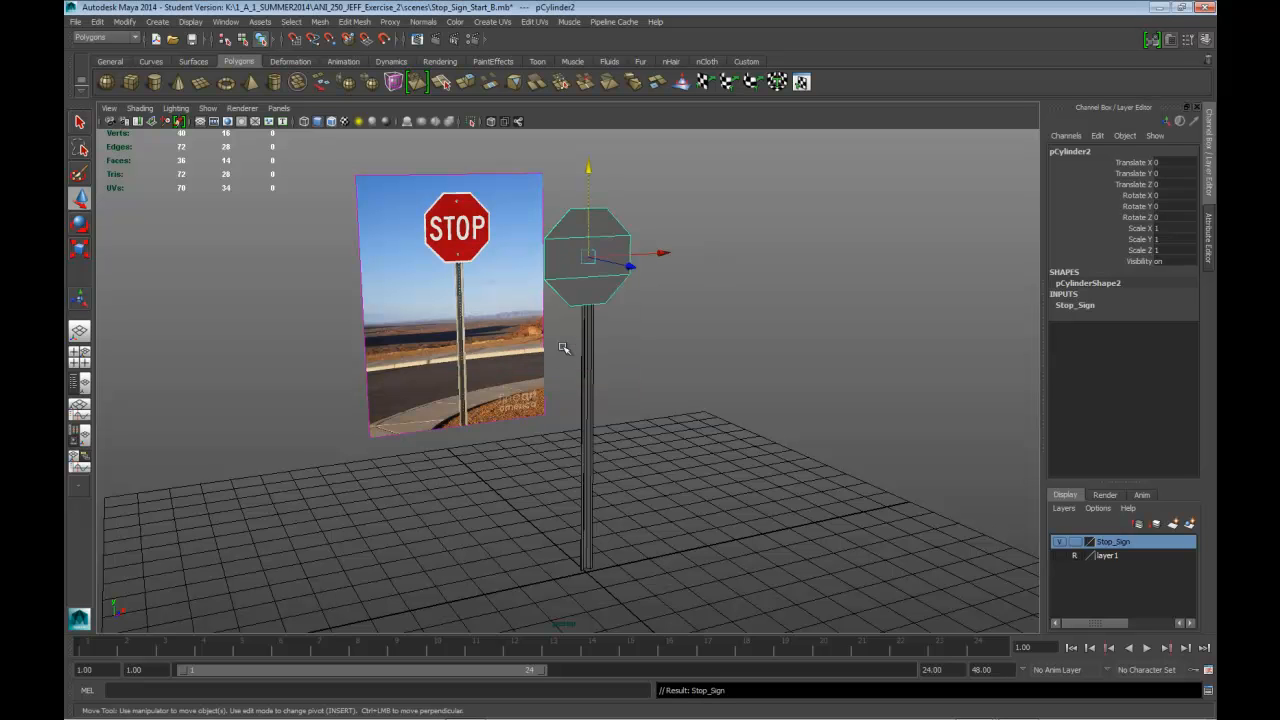
pyautogui.click(1059, 542)
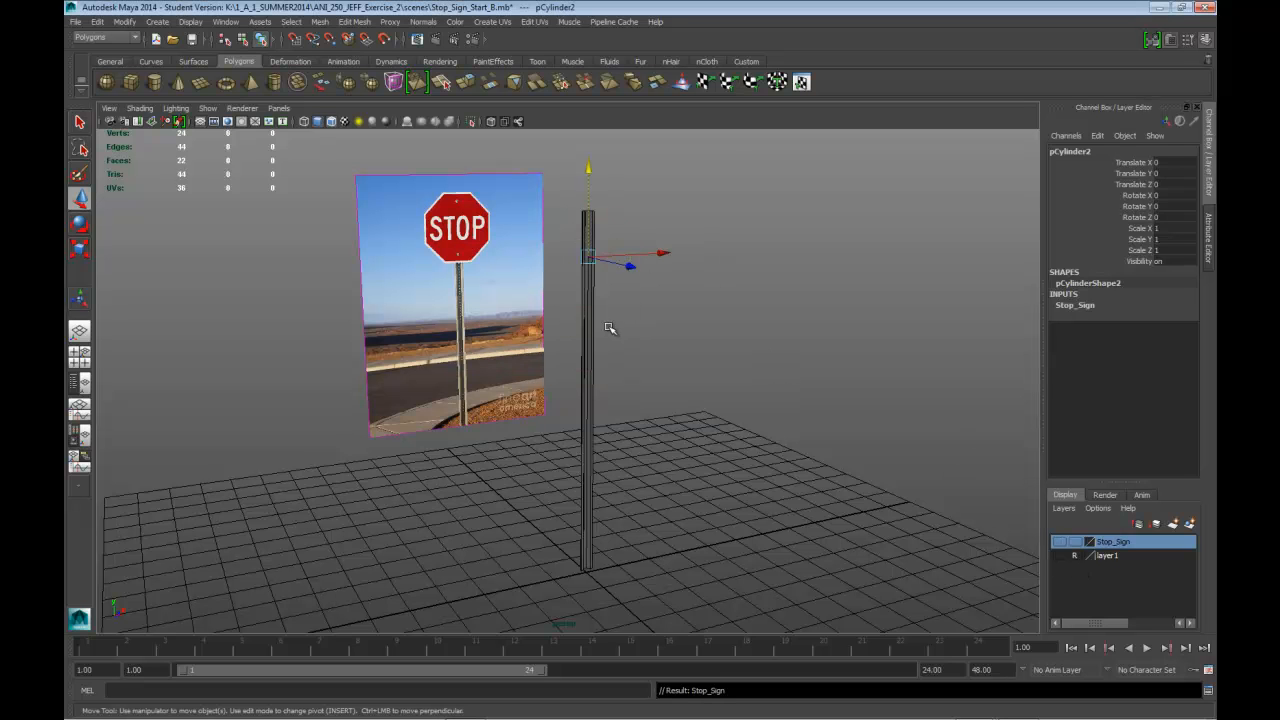
# Step: Delete the stop sign reference image plane standing behind the pole
pyautogui.moveTo(700, 351)
pyautogui.keyDown('alt'); pyautogui.mouseDown()
pyautogui.moveTo(737, 357)
pyautogui.moveTo(720, 350)
pyautogui.mouseUp(); pyautogui.keyUp('alt')
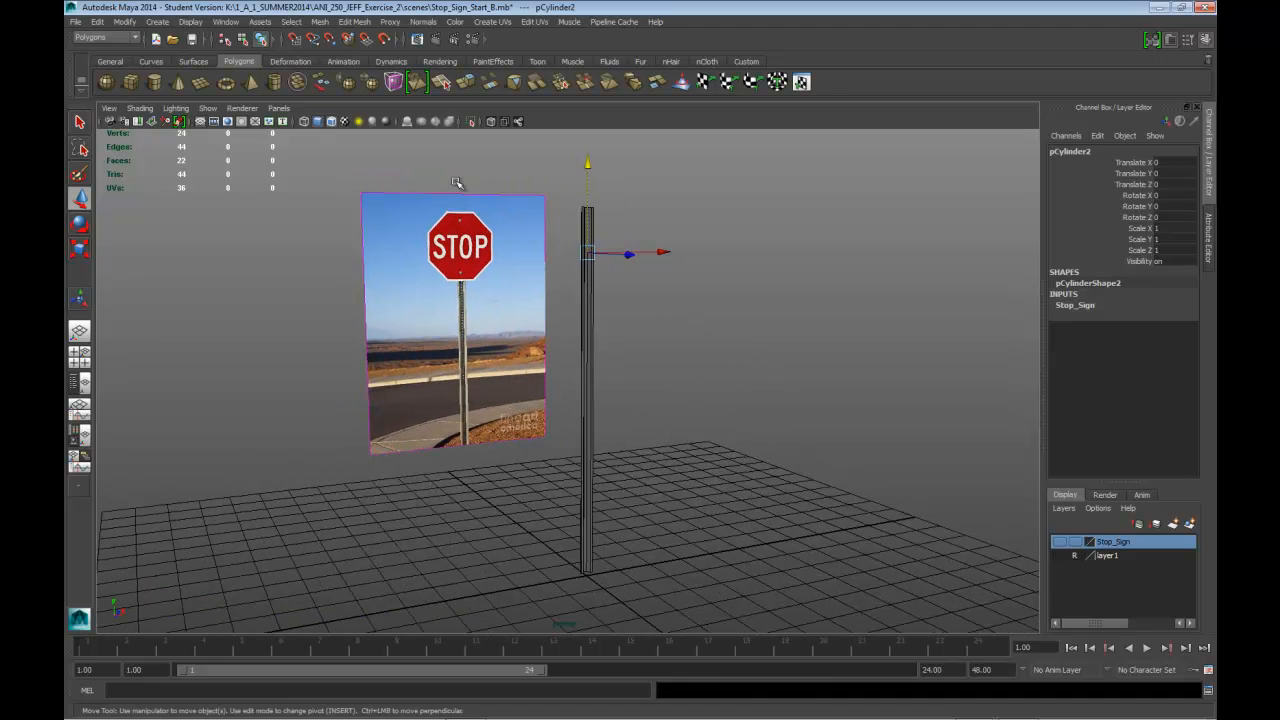
pyautogui.click(465, 222)
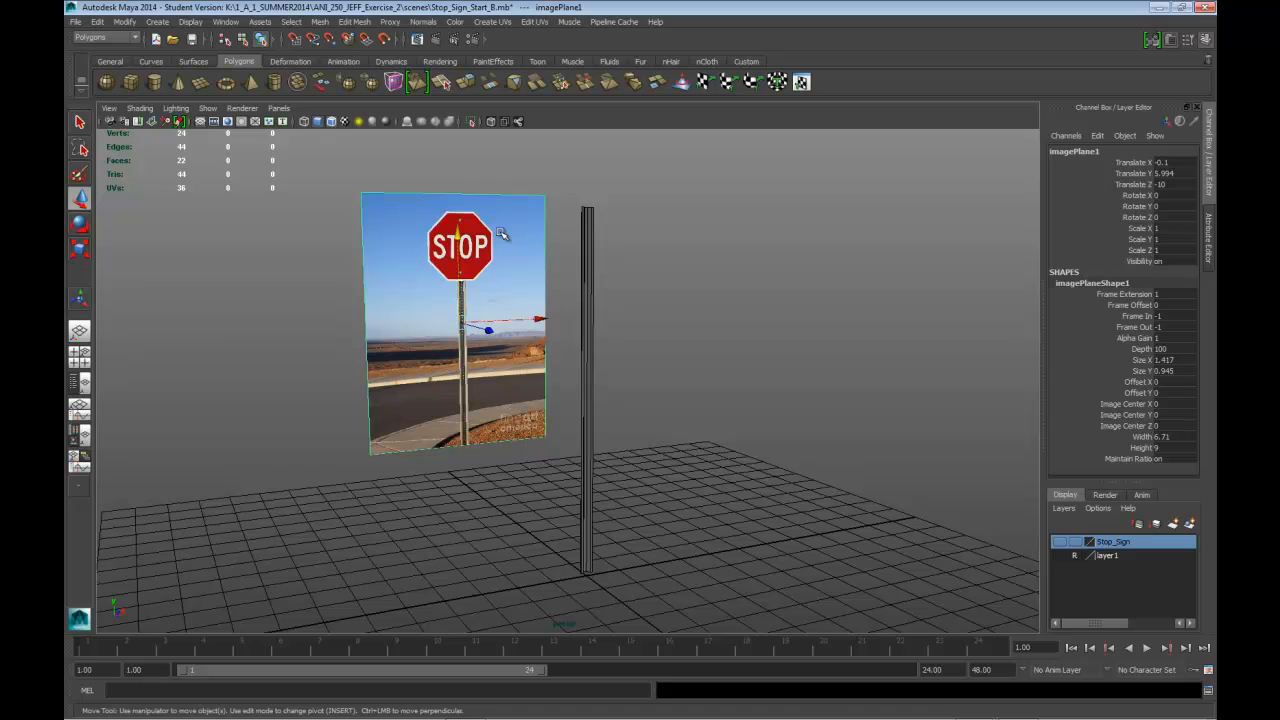
pyautogui.press('Delete')
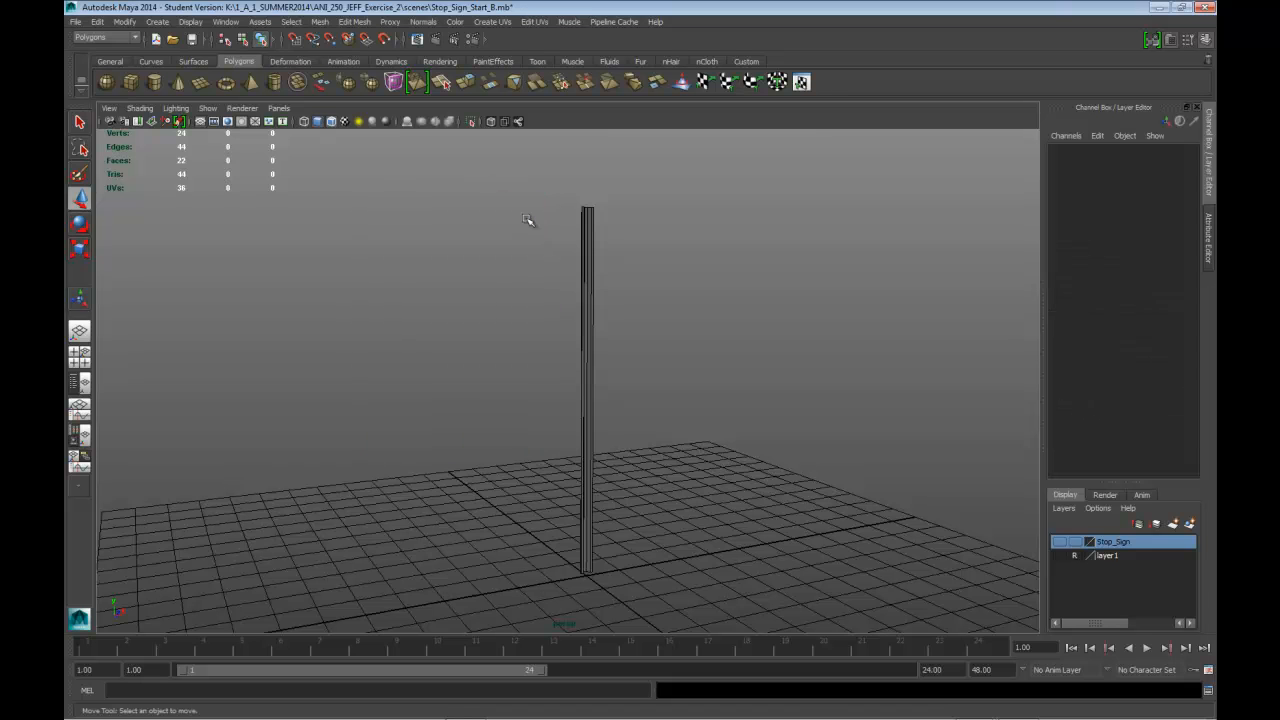
# Step: Import R-69D_30minParkingStockSign.jpg from the sourceimages folder as an image plane in the front view
pyautogui.press('space')
pyautogui.press('space')
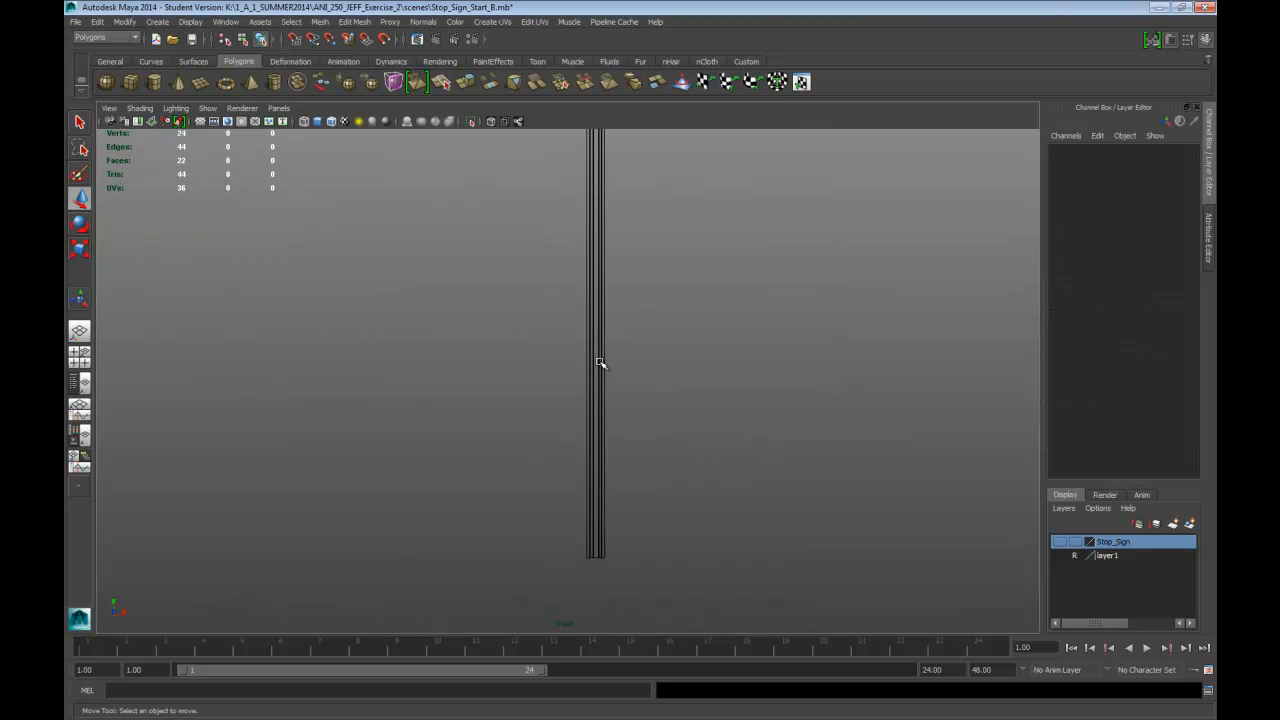
pyautogui.click(110, 108)
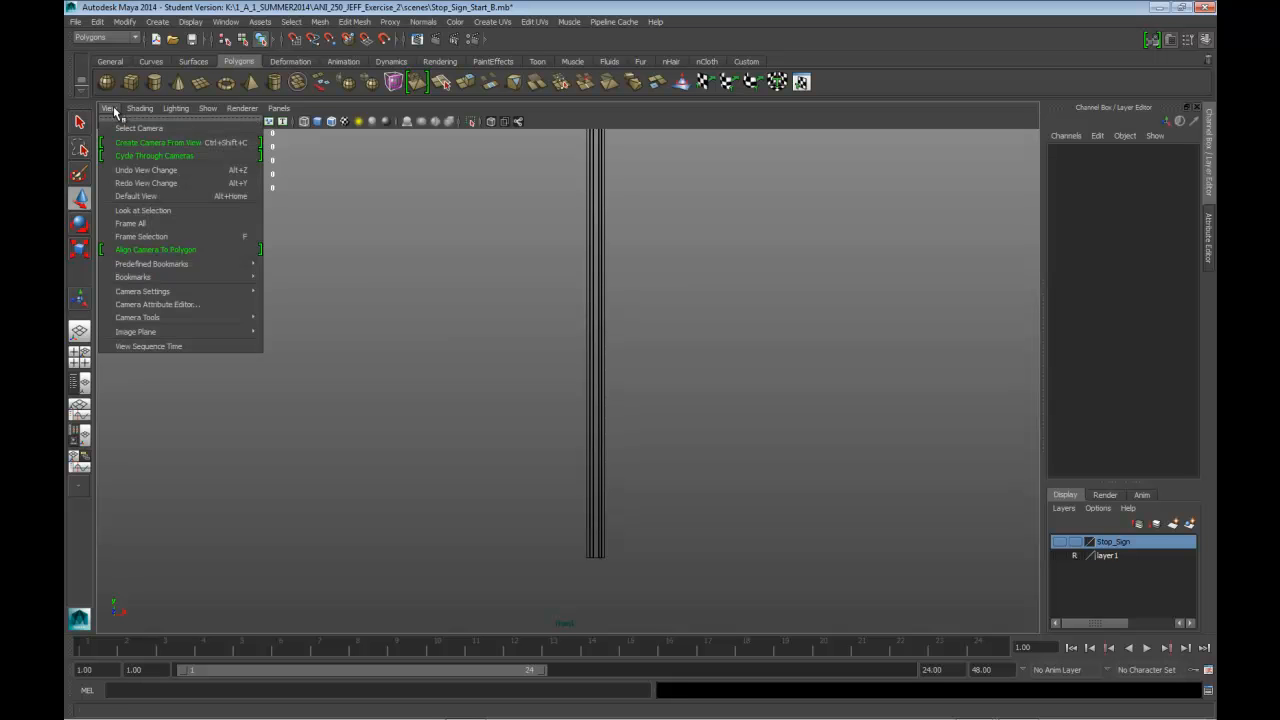
pyautogui.moveTo(172, 333)
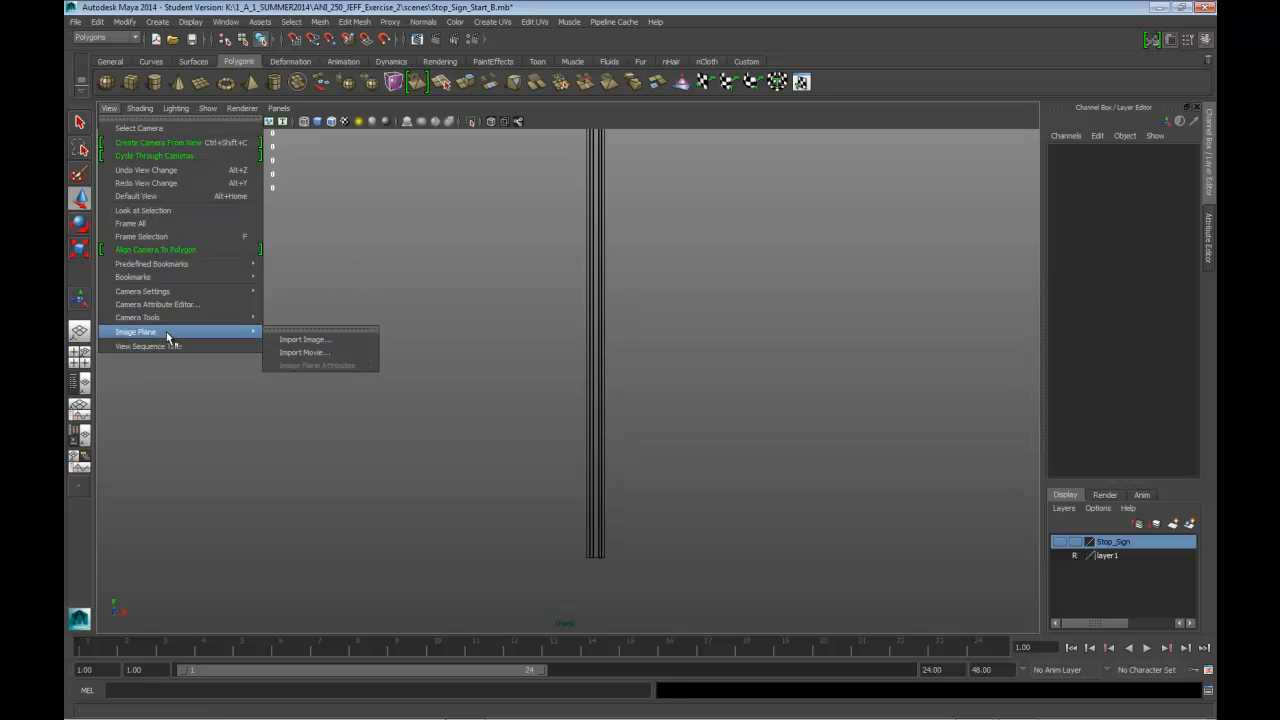
pyautogui.click(300, 340)
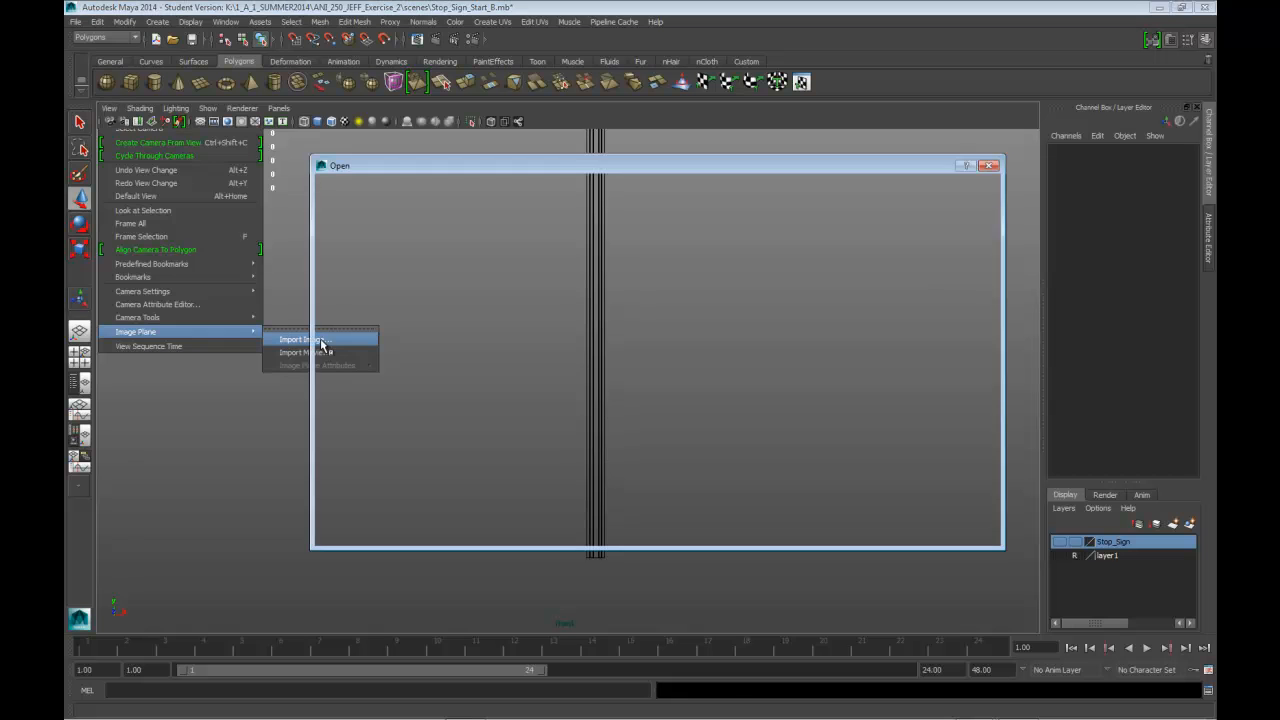
pyautogui.click(566, 274)
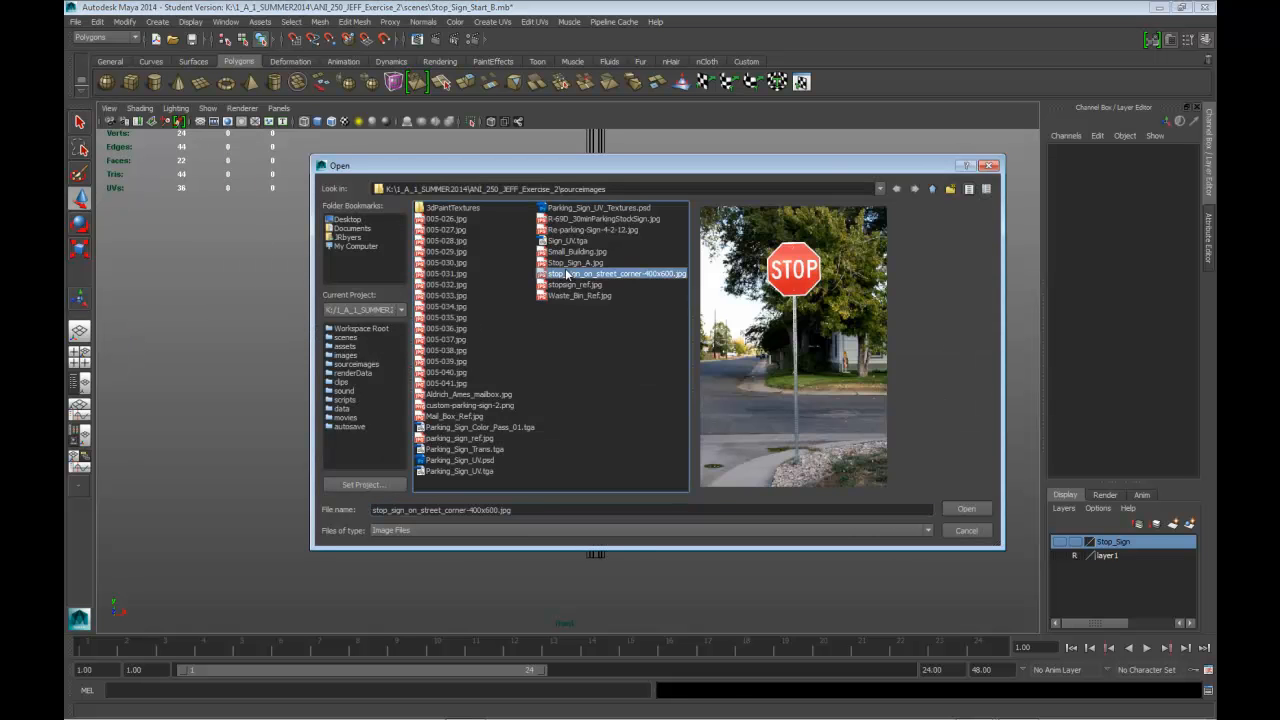
pyautogui.click(563, 263)
pyautogui.click(566, 230)
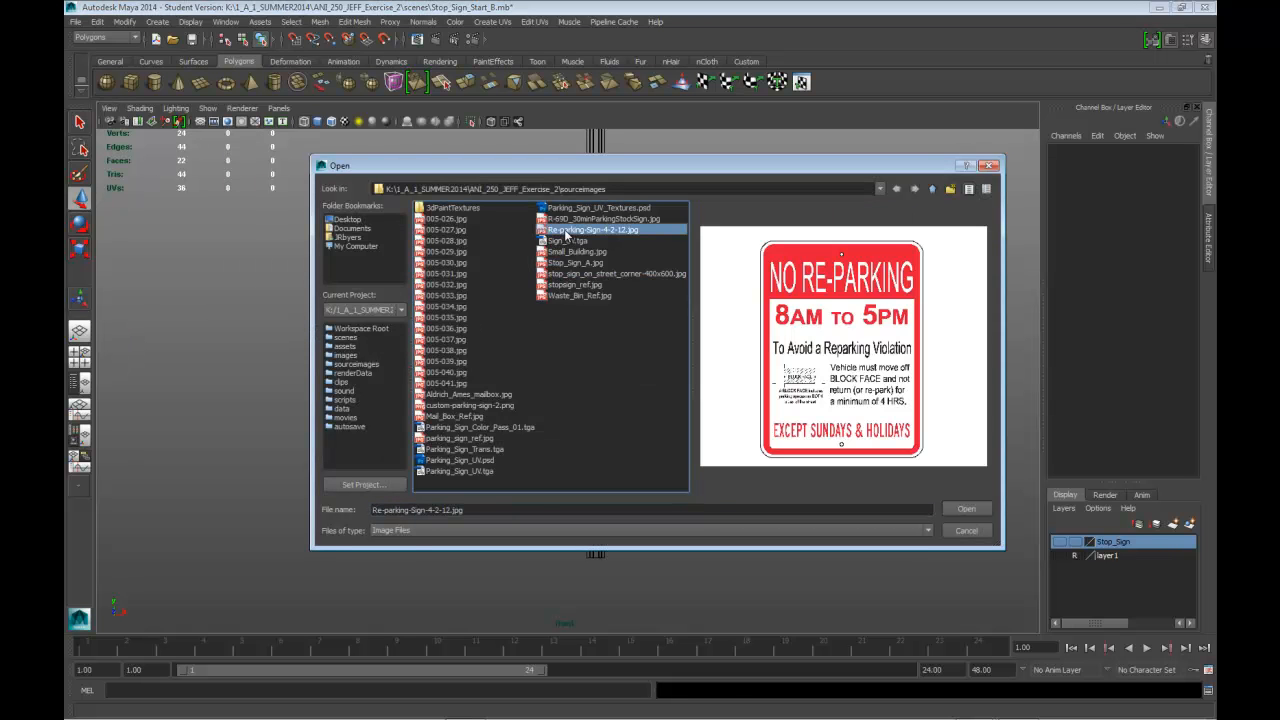
pyautogui.click(572, 219)
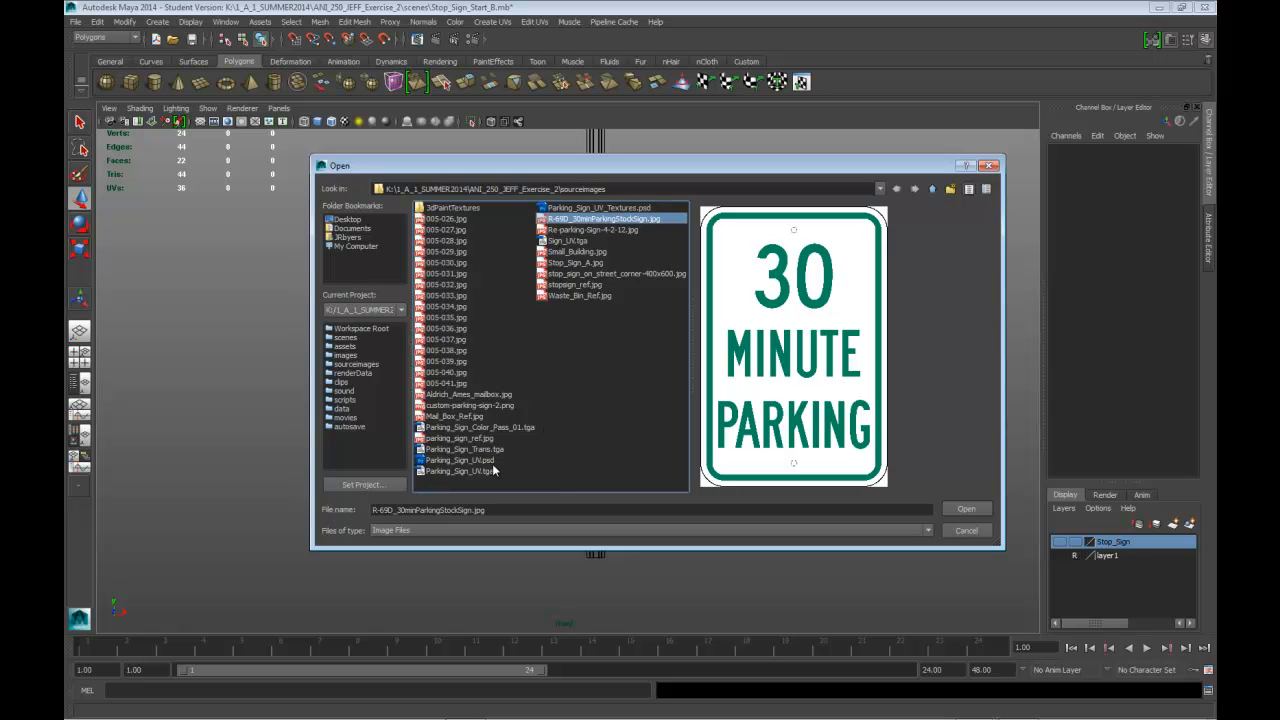
pyautogui.click(482, 439)
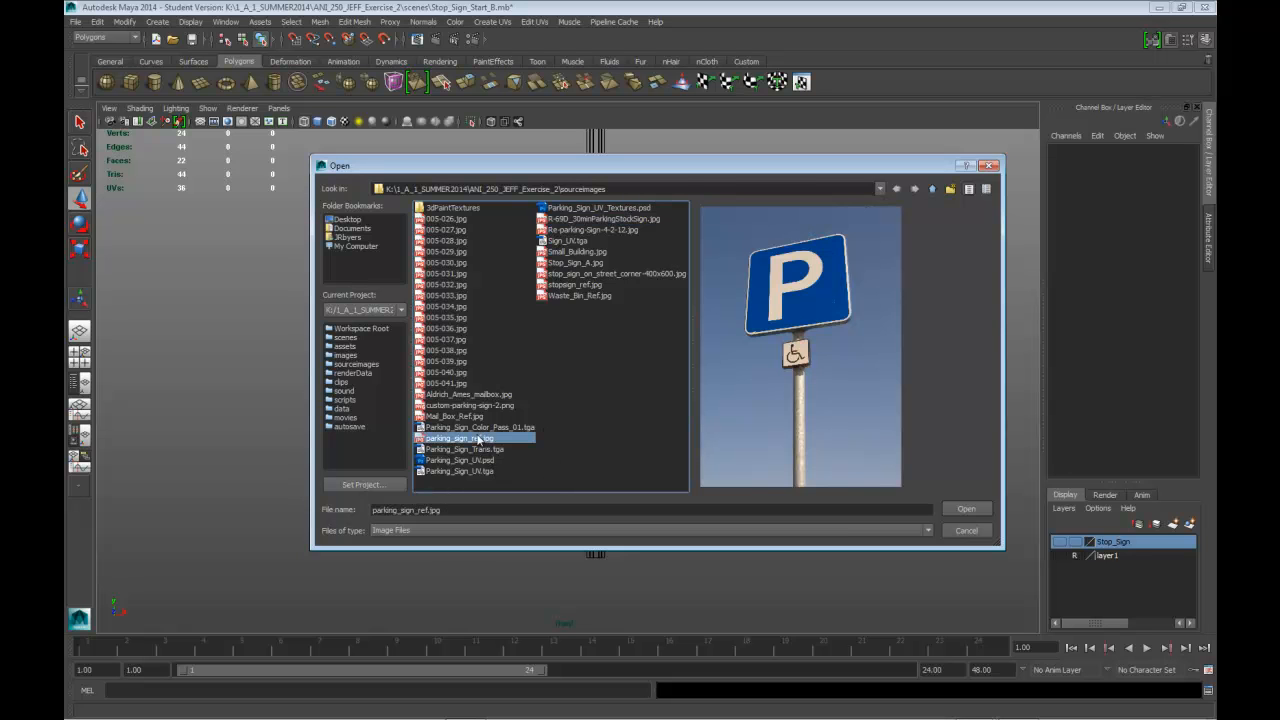
pyautogui.click(469, 428)
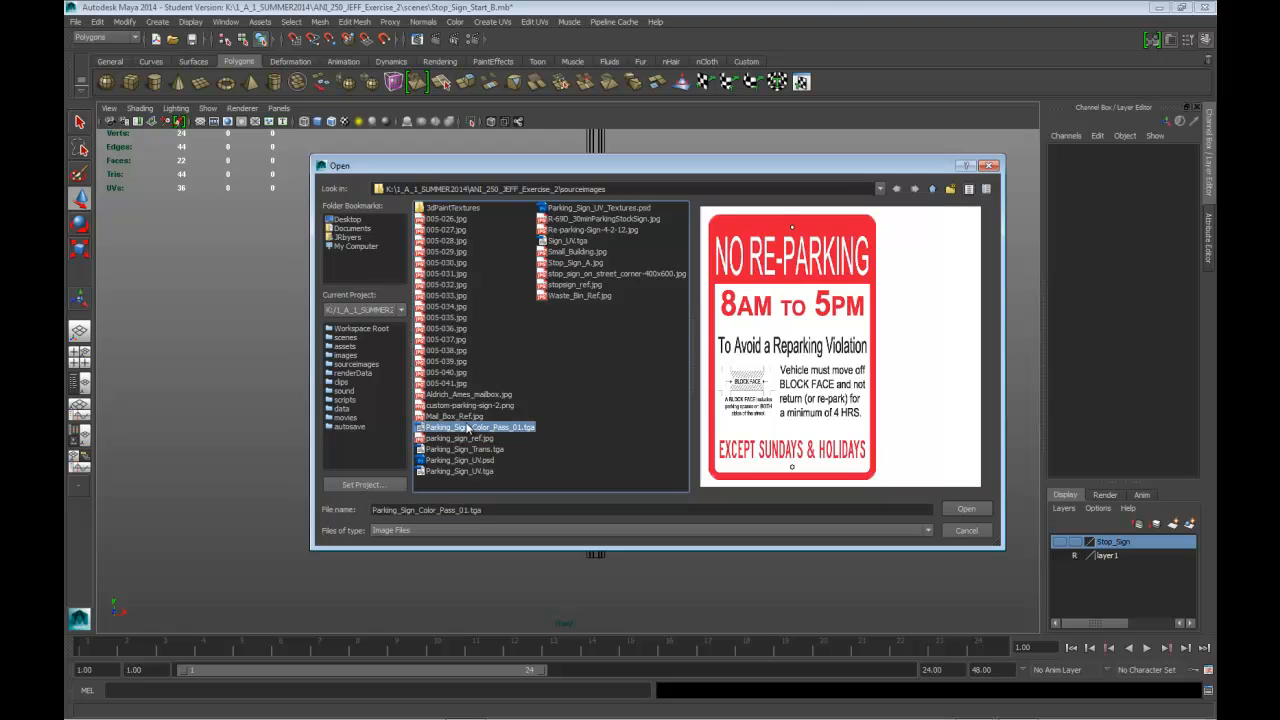
pyautogui.click(568, 219)
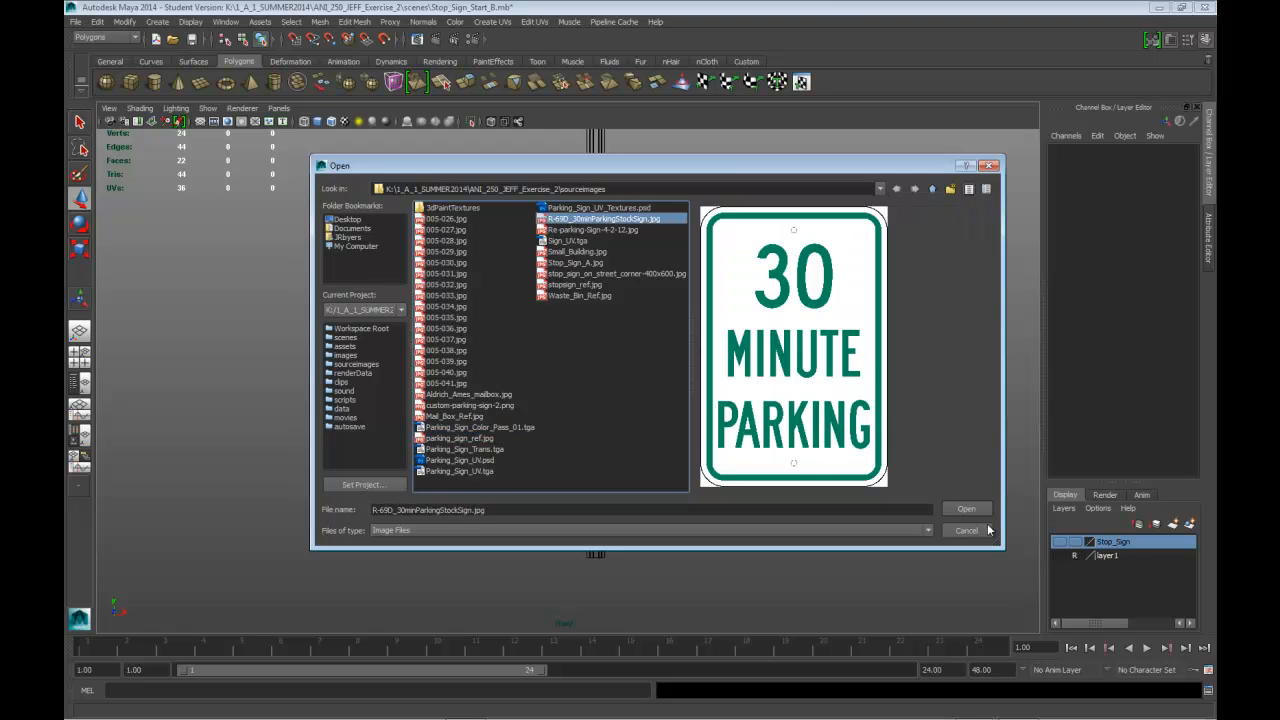
pyautogui.press('Return')
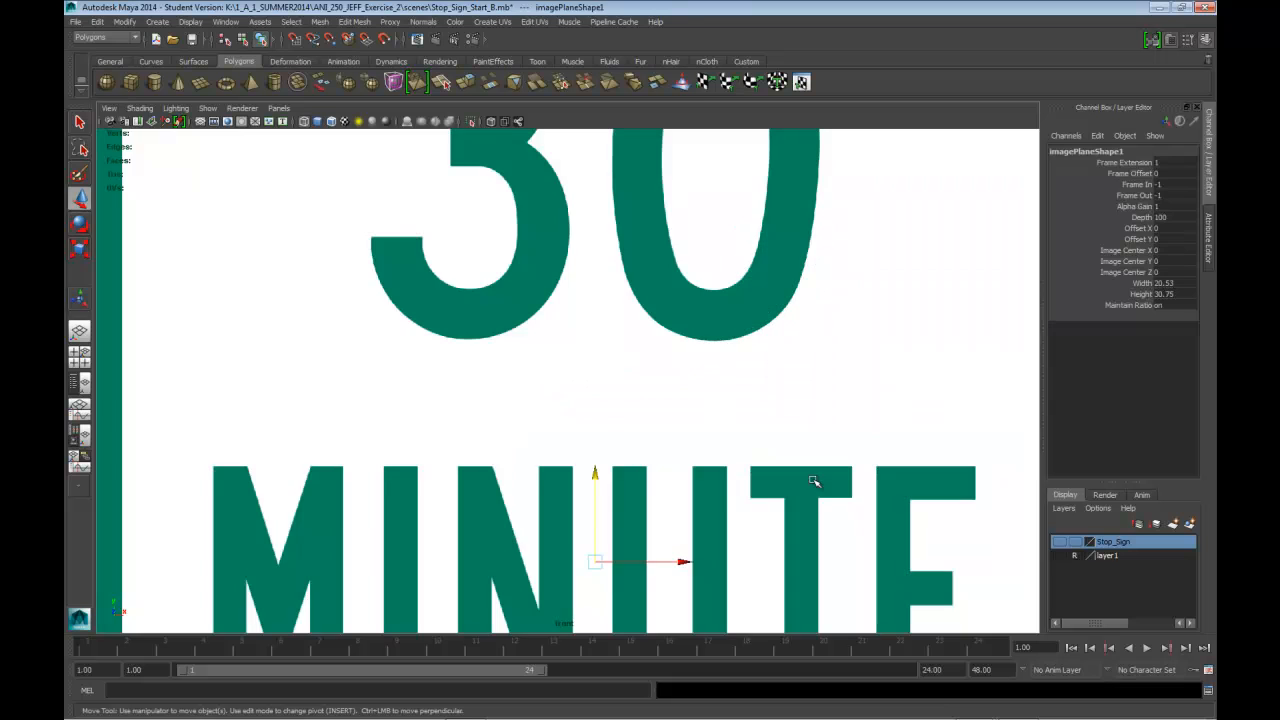
# Step: Scale the parking sign image plane uniformly to about 0.165 and raise it to about Y 7.587 on the pole
pyautogui.scroll(-6, 814, 482)
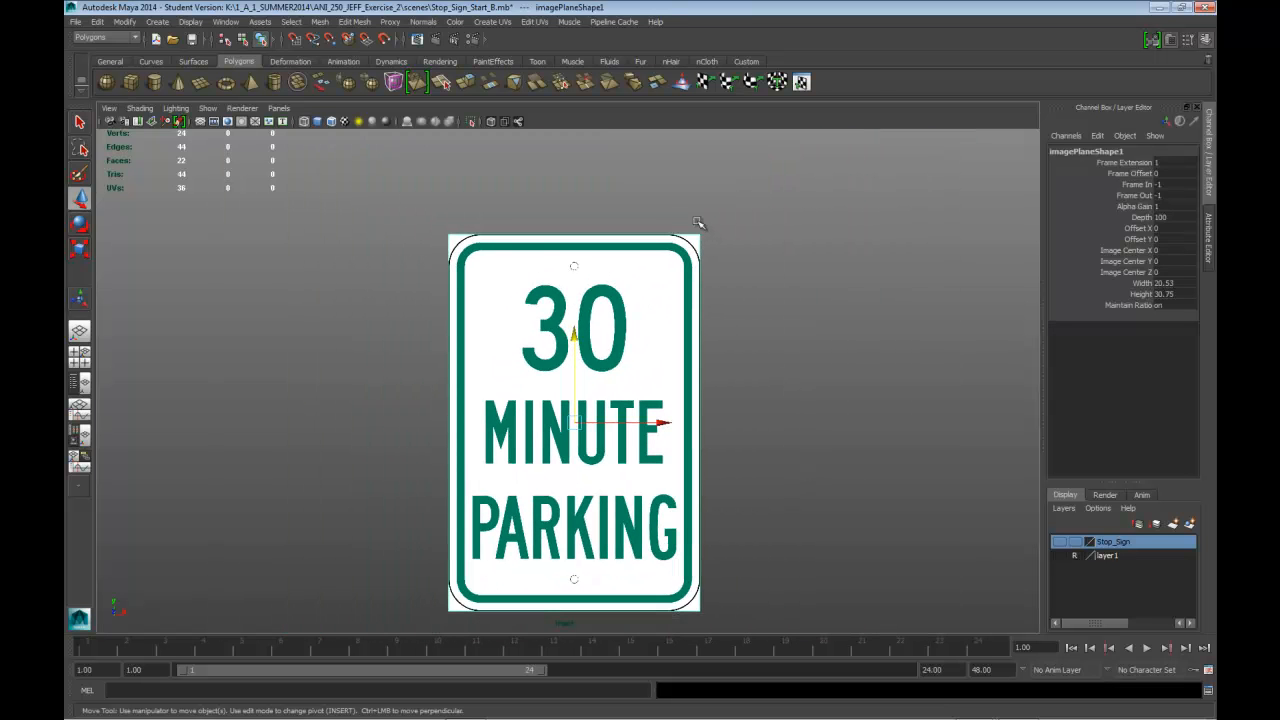
pyautogui.click(697, 228)
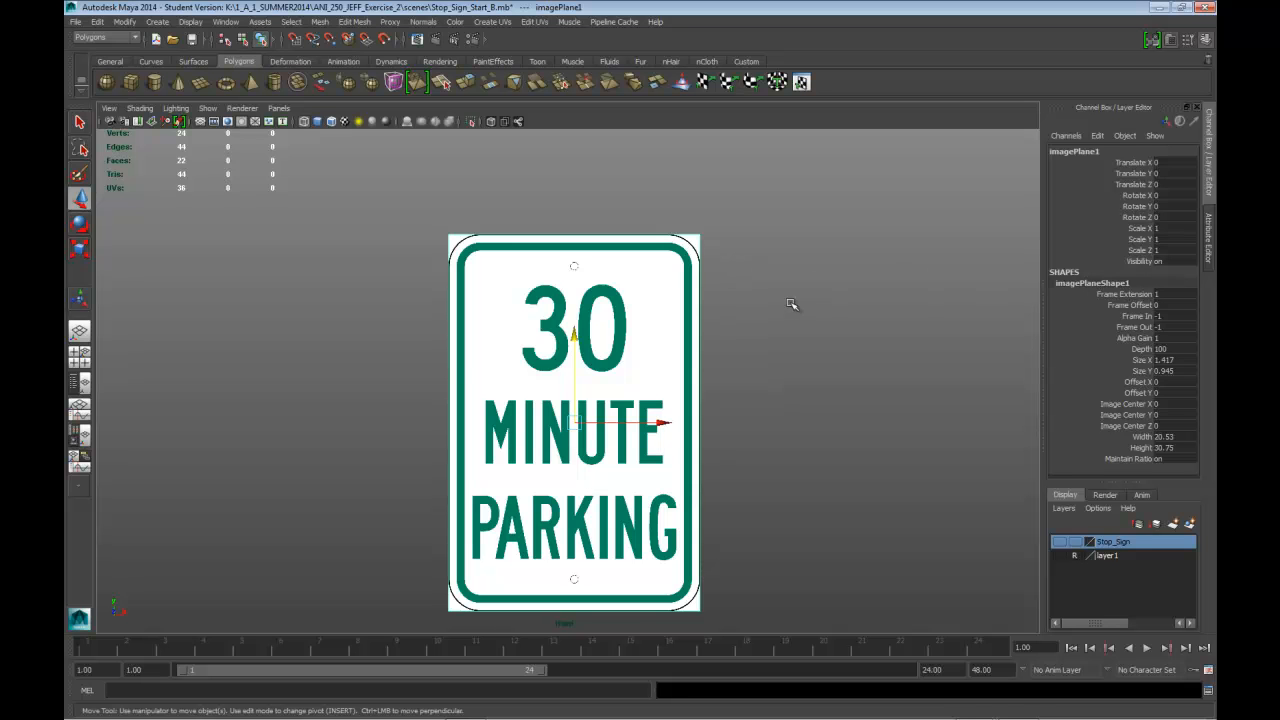
pyautogui.press('r')
pyautogui.moveTo(574, 425); pyautogui.dragTo(386, 423)
pyautogui.keyDown('alt'); pyautogui.moveTo(422, 425); pyautogui.dragTo(455, 423, button='right'); pyautogui.keyUp('alt')
pyautogui.press('w')
pyautogui.moveTo(599, 414); pyautogui.dragTo(587, 160)
pyautogui.scroll(-3, 605, 240)
pyautogui.scroll(2, 605, 248)
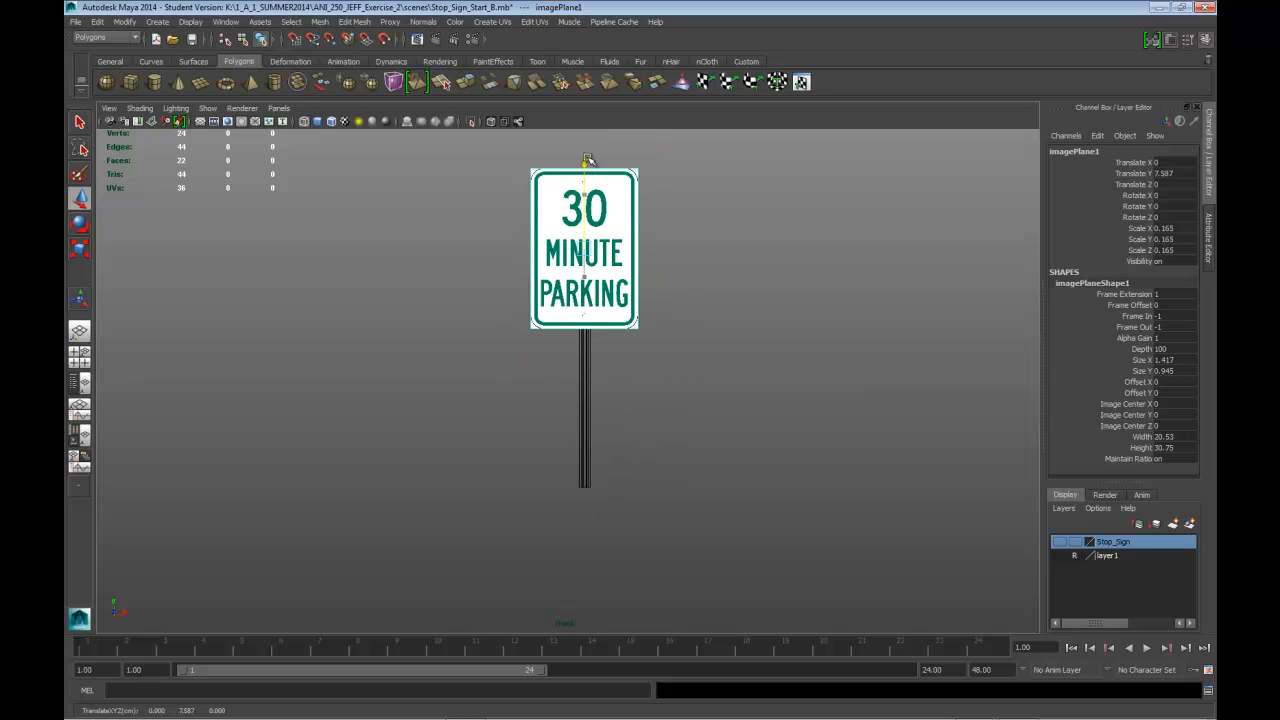
# Step: Show the Stop_Sign layer as a size guide, then scale the parking image plane to about 0.081 and raise it to about Y 8.672
pyautogui.click(1059, 541)
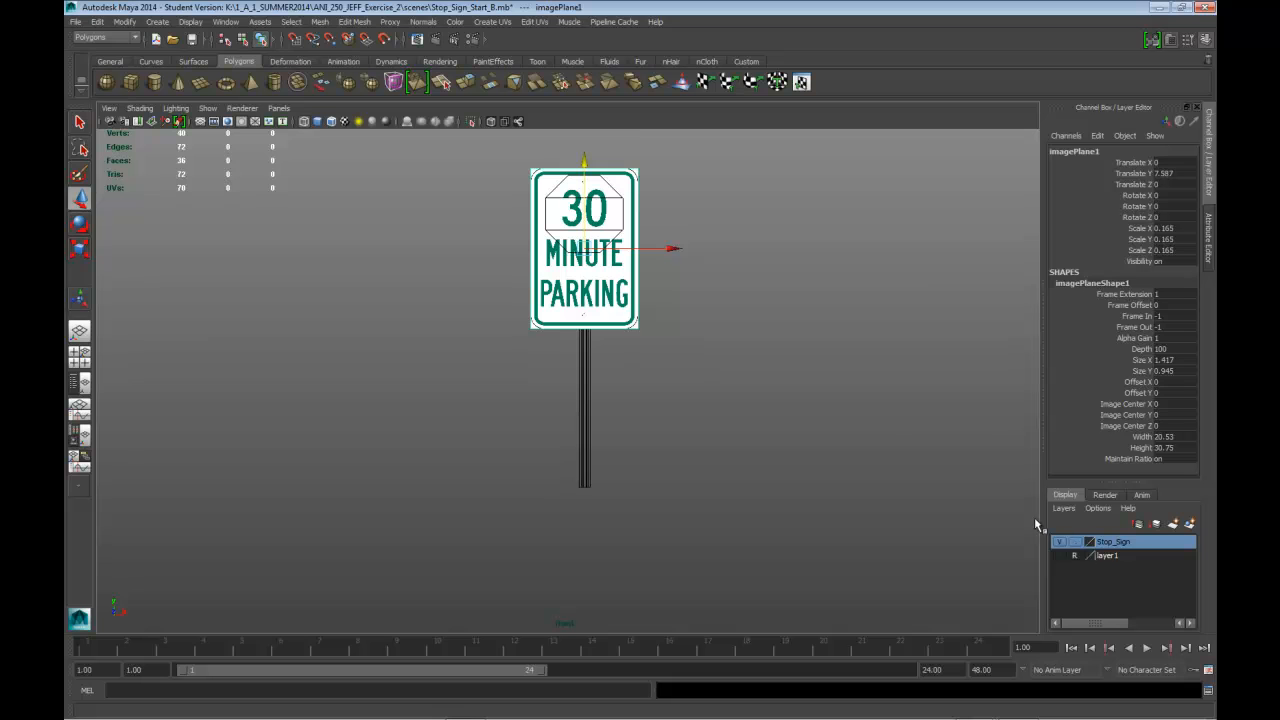
pyautogui.scroll(2, 797, 386)
pyautogui.scroll(-3, 718, 362)
pyautogui.keyDown('alt'); pyautogui.moveTo(716, 362); pyautogui.dragTo(764, 480, button='middle'); pyautogui.keyUp('alt')
pyautogui.scroll(3, 764, 480)
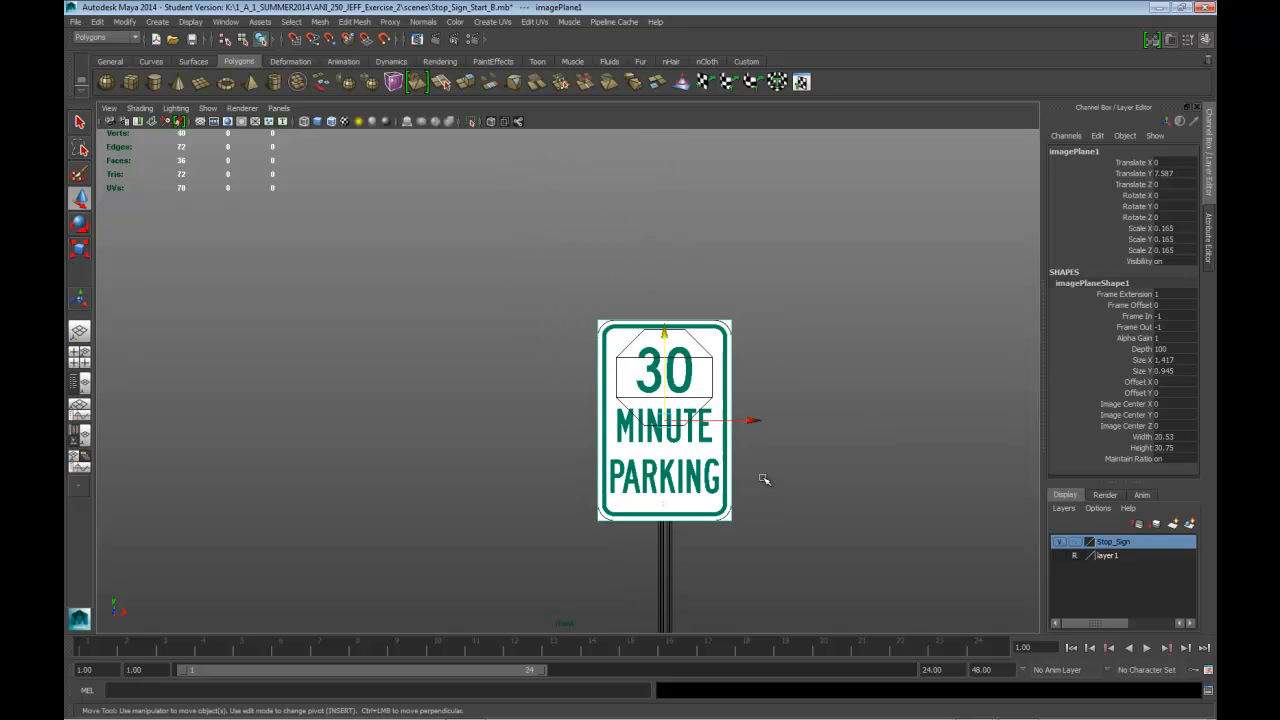
pyautogui.scroll(2, 716, 421)
pyautogui.keyDown('alt'); pyautogui.moveTo(716, 421); pyautogui.dragTo(640, 362, button='middle'); pyautogui.keyUp('alt')
pyautogui.press('e')
pyautogui.press('r')
pyautogui.moveTo(620, 357); pyautogui.dragTo(528, 357)
pyautogui.press('w')
pyautogui.moveTo(622, 258); pyautogui.dragTo(635, 201)
pyautogui.scroll(2, 640, 208)
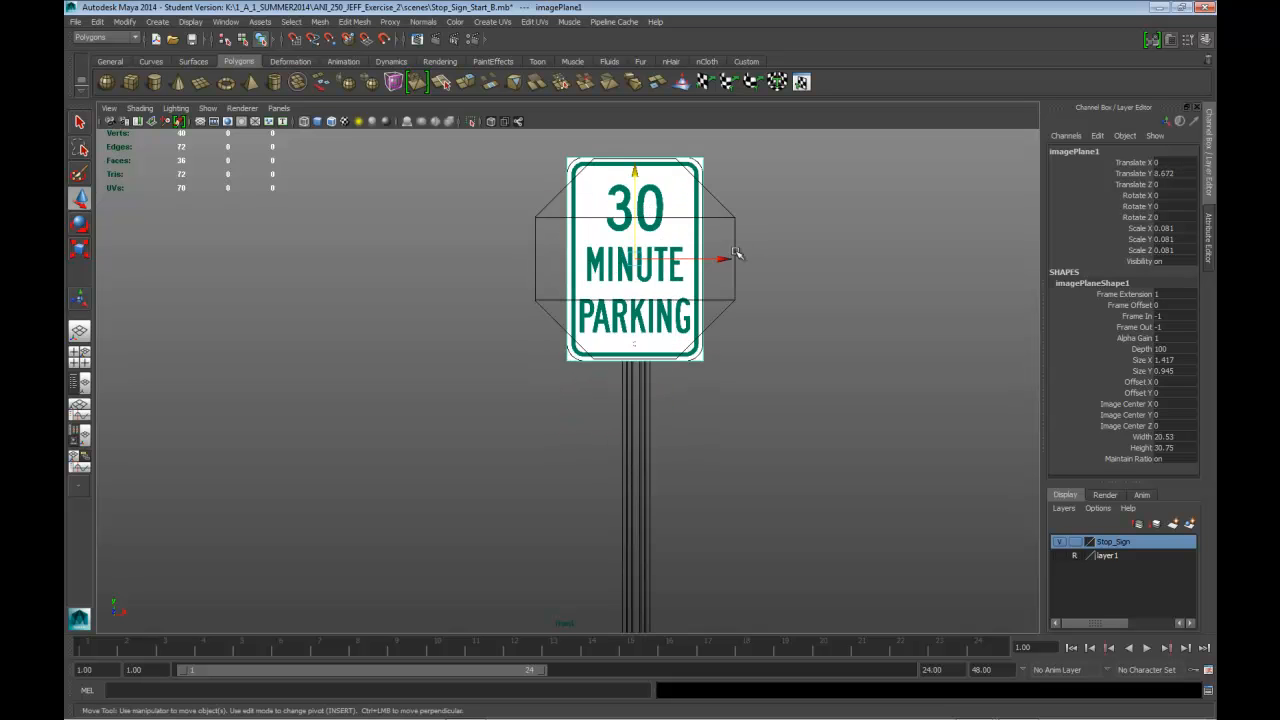
# Step: Fine-tune the parking image plane against the octagon to about Y 8.71 with a uniform scale of about 0.08
pyautogui.scroll(2, 736, 254)
pyautogui.moveTo(607, 261); pyautogui.dragTo(607, 259)
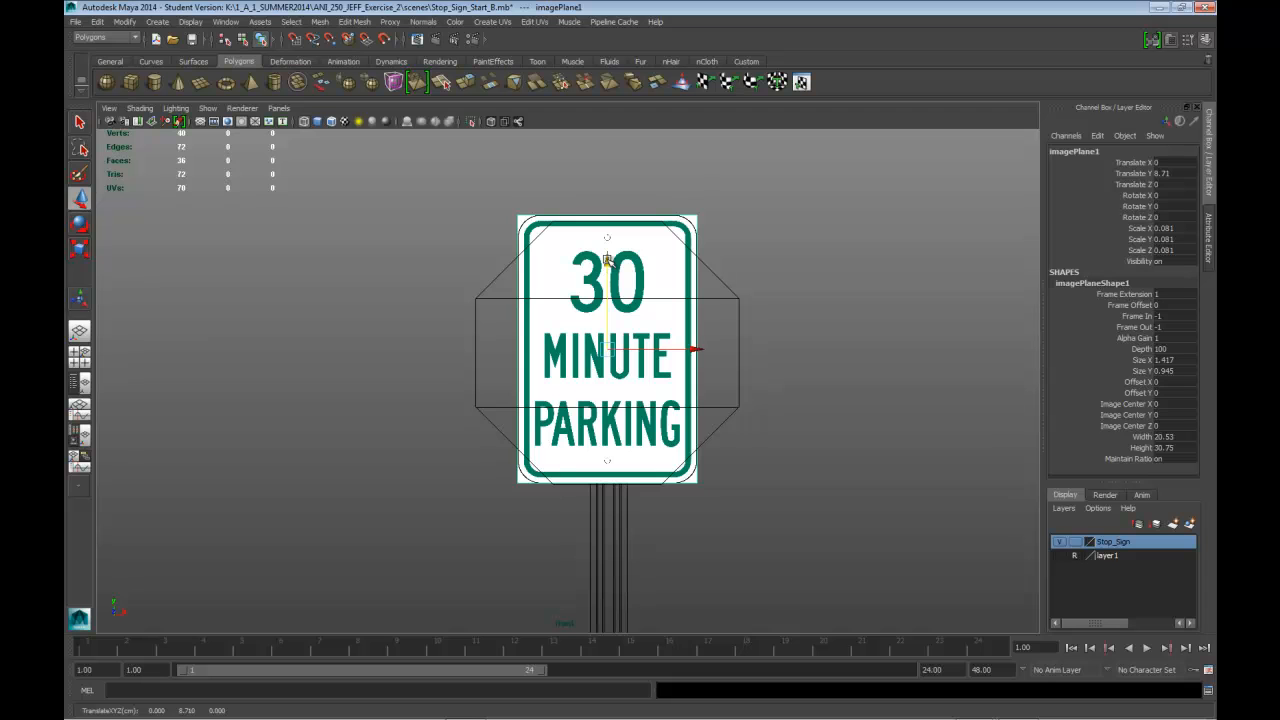
pyautogui.press('r')
pyautogui.moveTo(608, 350); pyautogui.dragTo(608, 351)
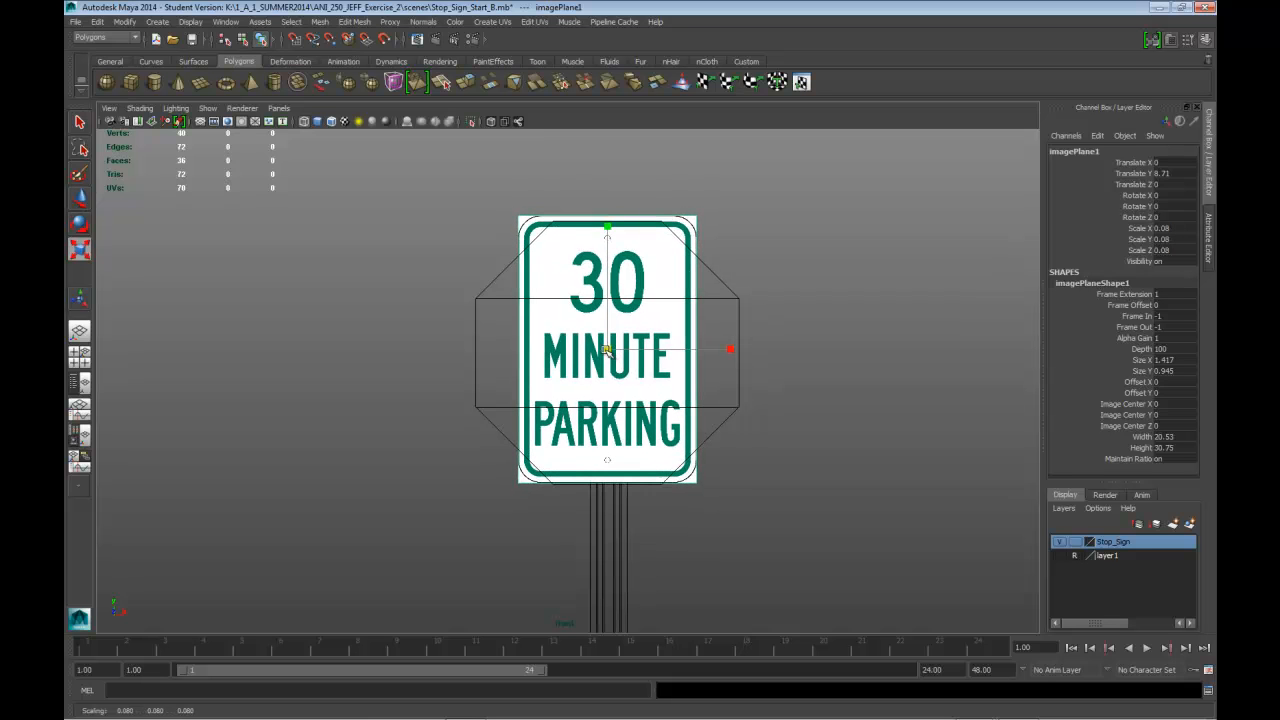
# Step: Hide the Stop_Sign layer and move the parking image plane behind the pole to about Z -2.992
pyautogui.click(1060, 542)
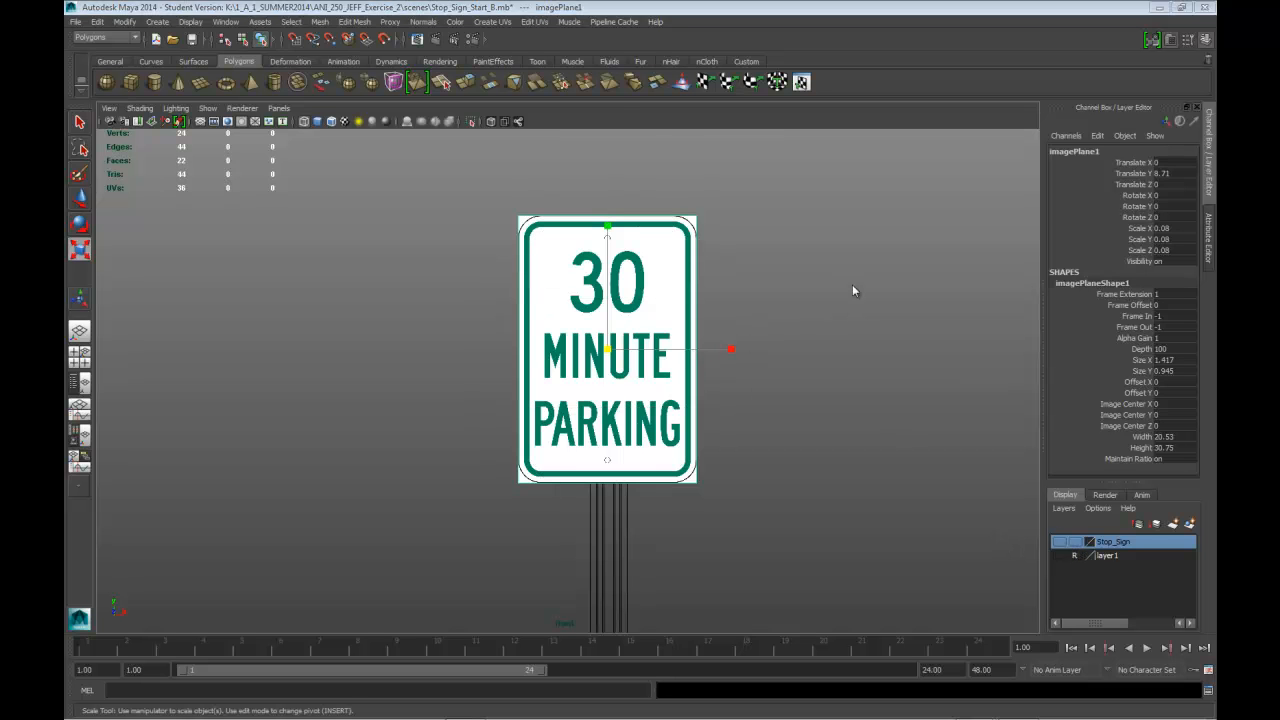
pyautogui.press('space')
pyautogui.press('space')
pyautogui.keyDown('alt'); pyautogui.moveTo(743, 371); pyautogui.dragTo(700, 408); pyautogui.keyUp('alt')
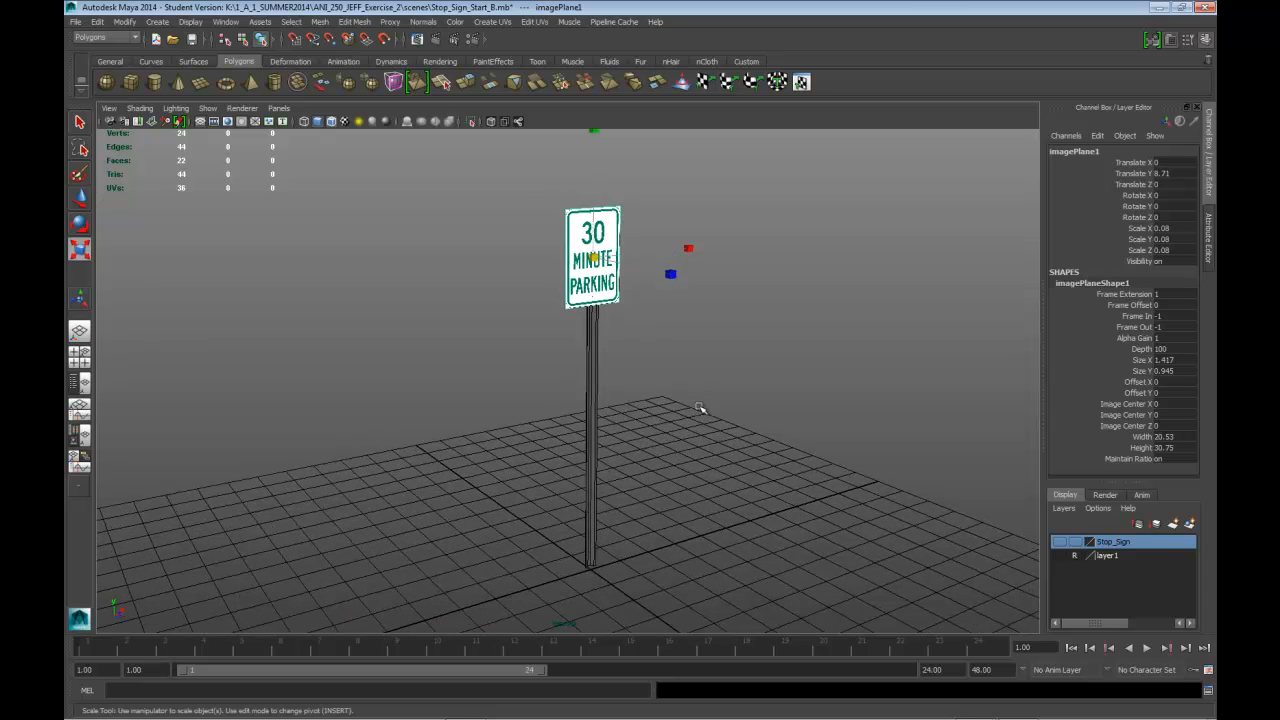
pyautogui.press('w')
pyautogui.moveTo(654, 255); pyautogui.dragTo(581, 244)
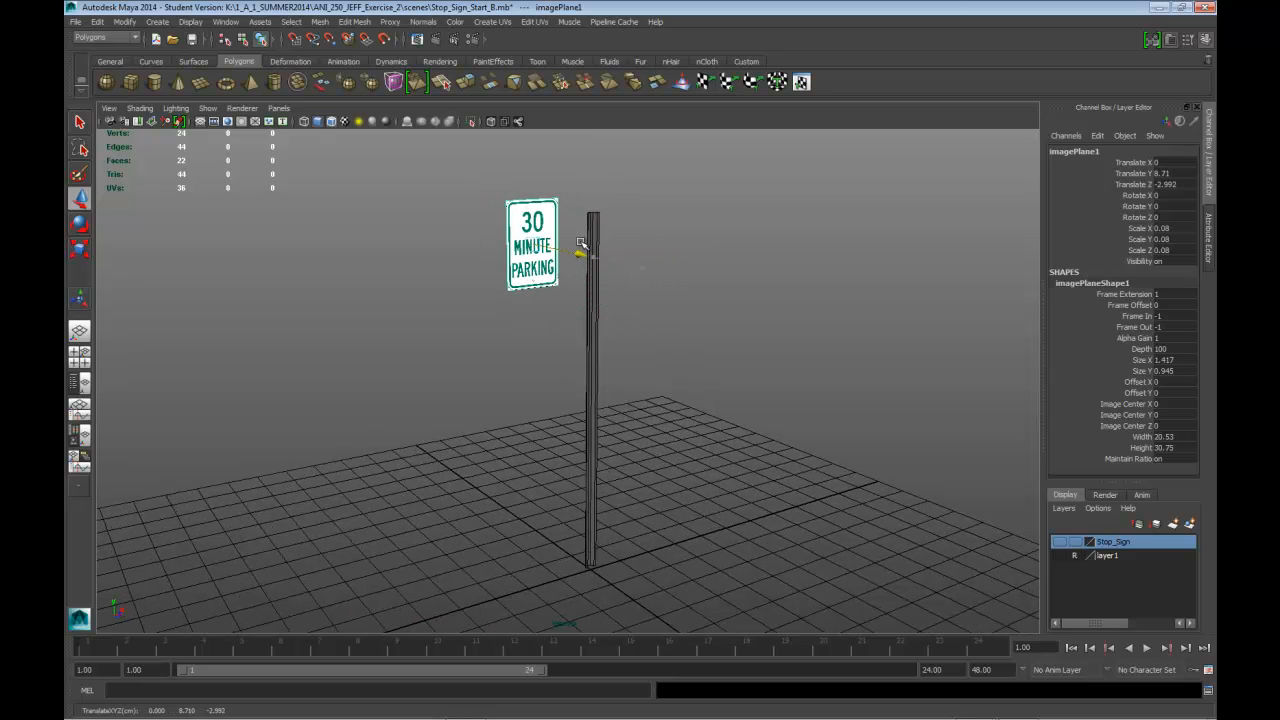
# Step: Put the pole on a new display layer named Pole and set the layer to reference
pyautogui.press('space')
pyautogui.press('space')
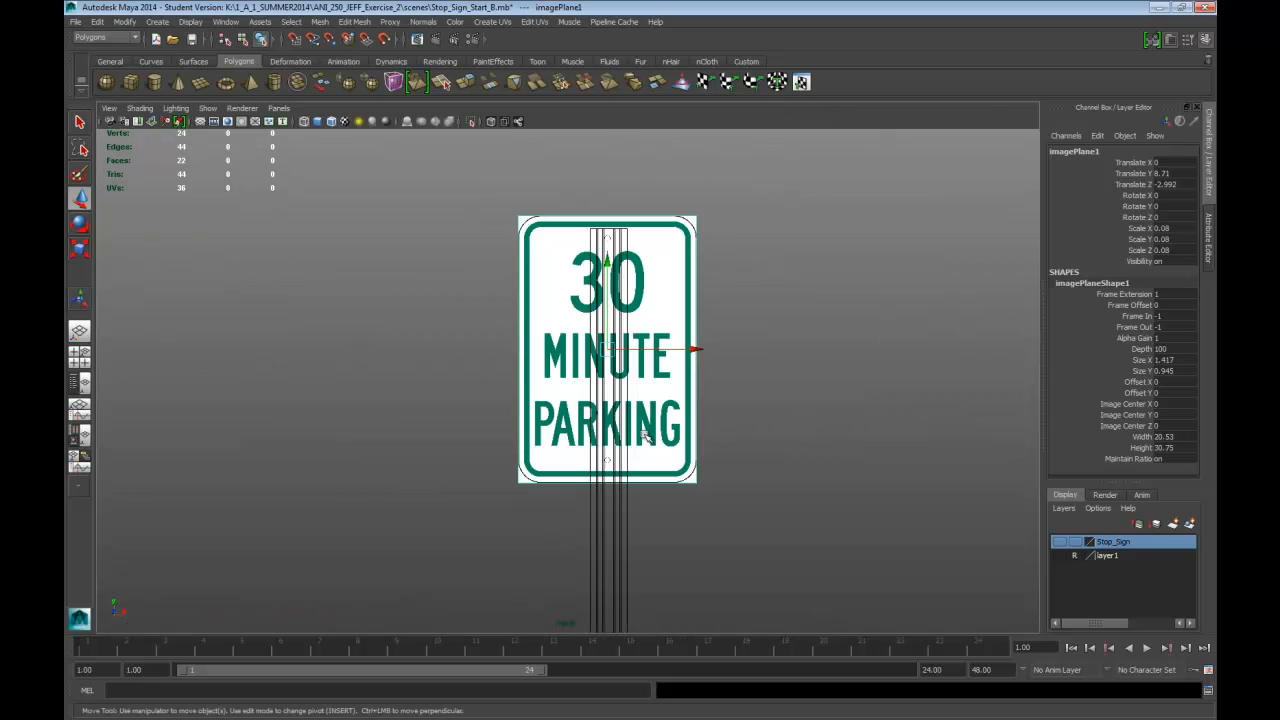
pyautogui.click(626, 520)
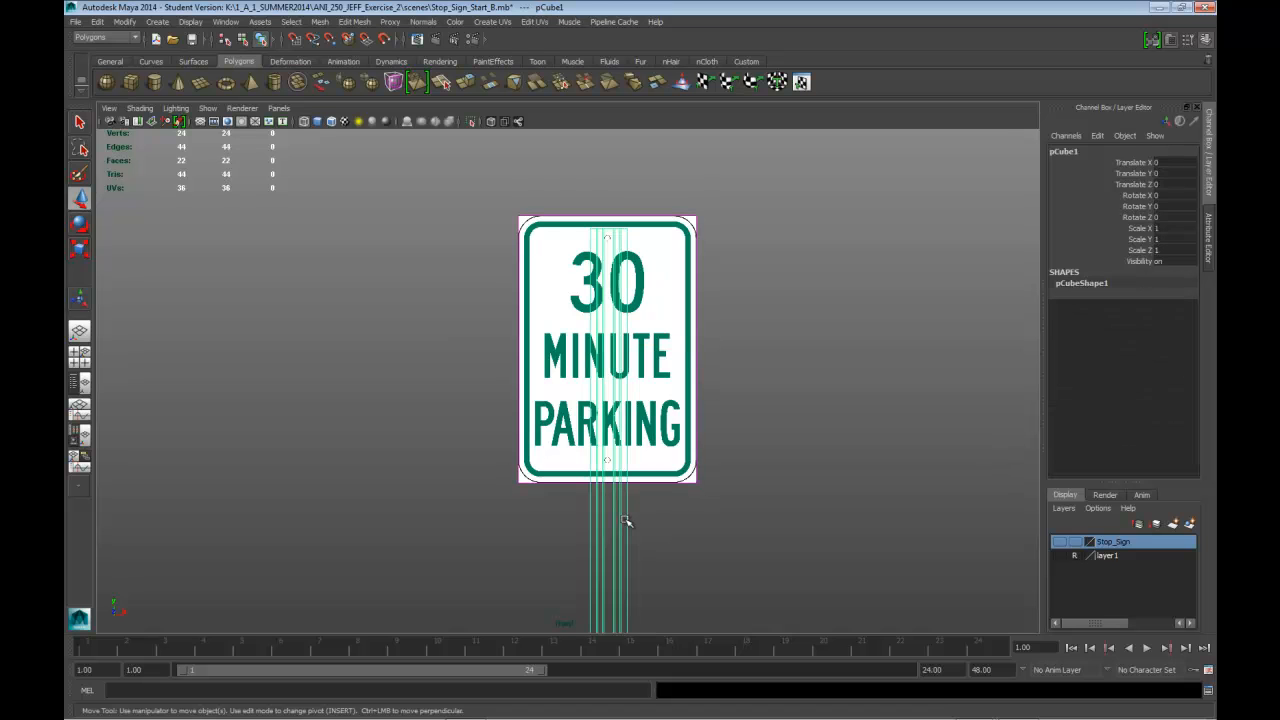
pyautogui.click(1189, 525)
pyautogui.doubleClick(1104, 543)
pyautogui.moveTo(557, 271); pyautogui.dragTo(460, 275)
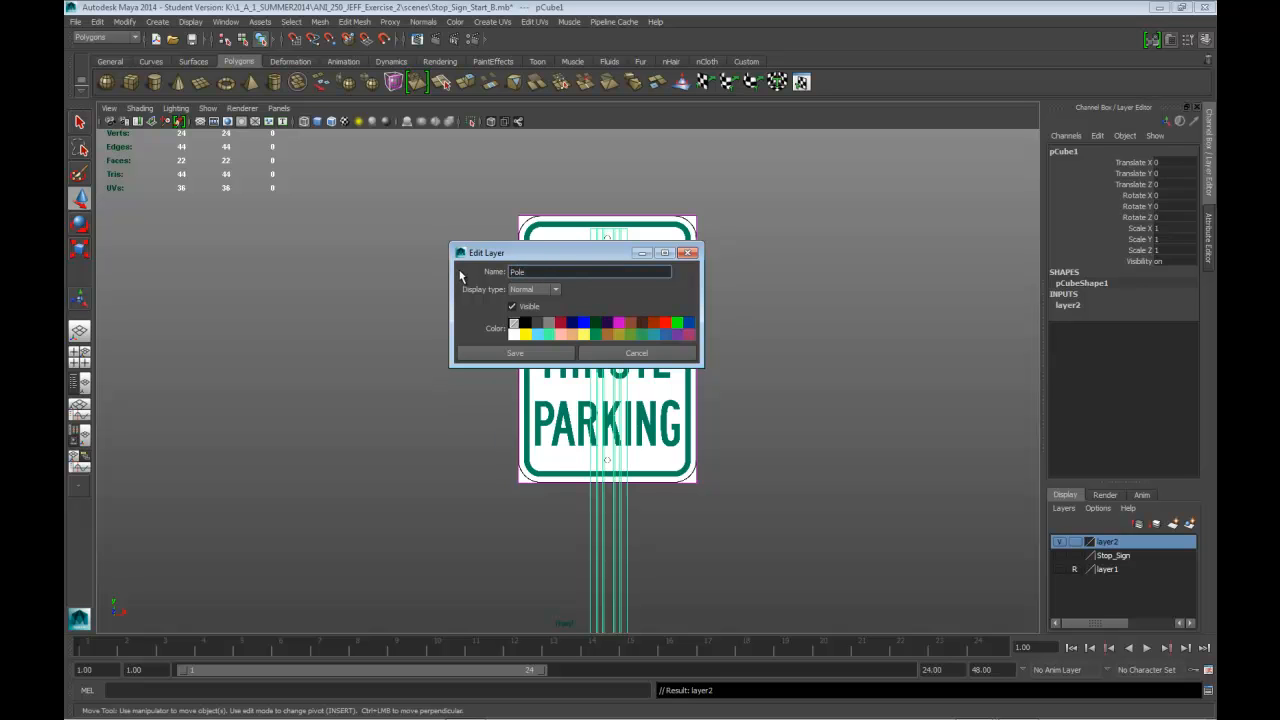
pyautogui.click(515, 353)
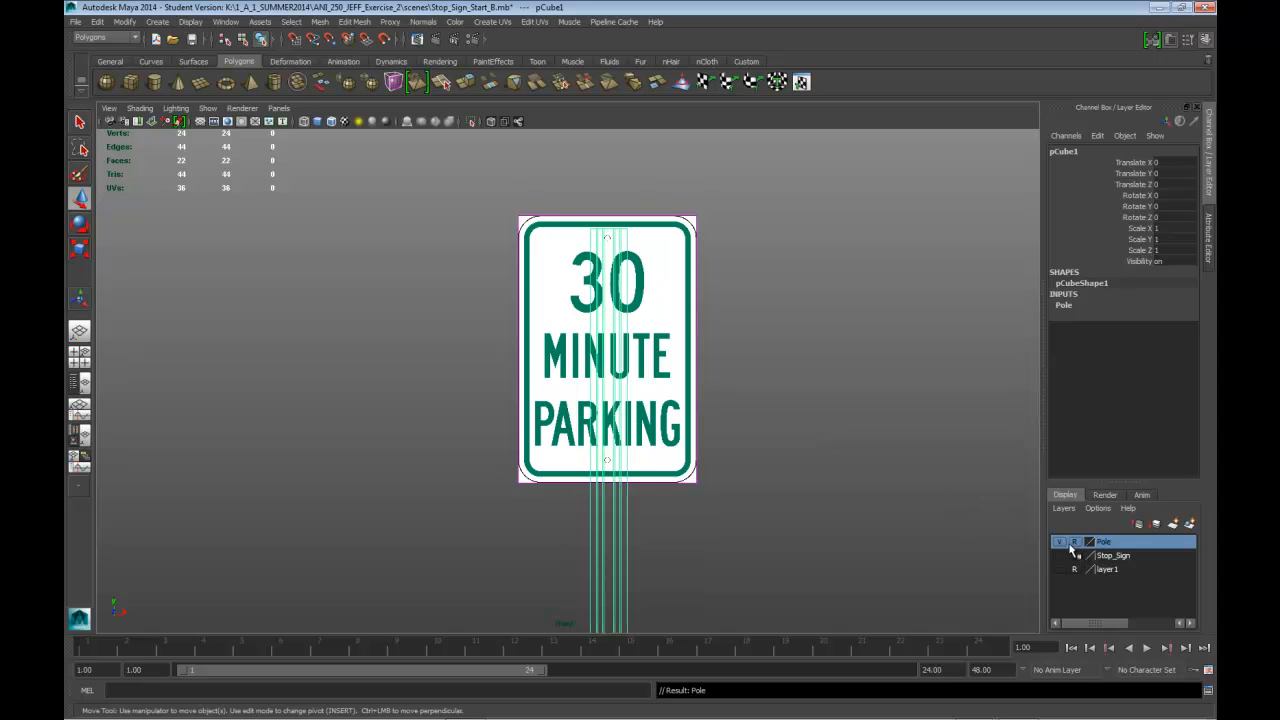
pyautogui.click(806, 471)
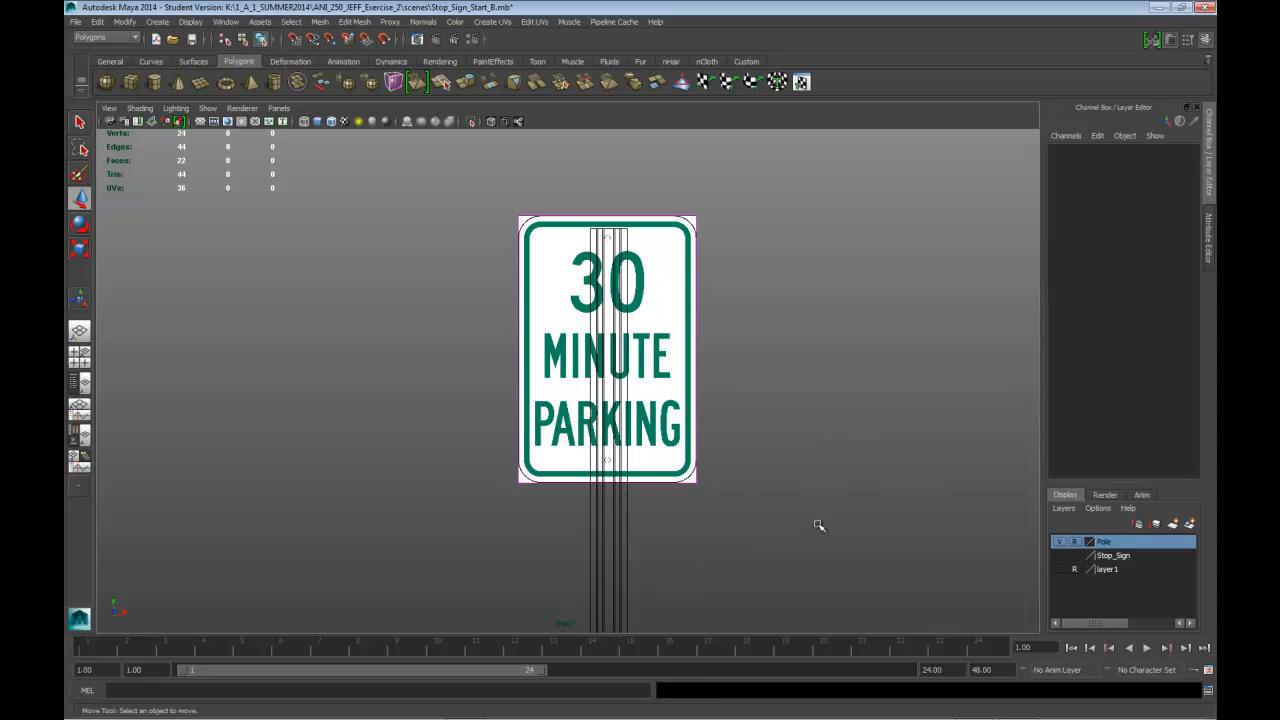
# Step: Inspect the parking image plane's placement relative to the pole in the perspective and front views
pyautogui.click(703, 248)
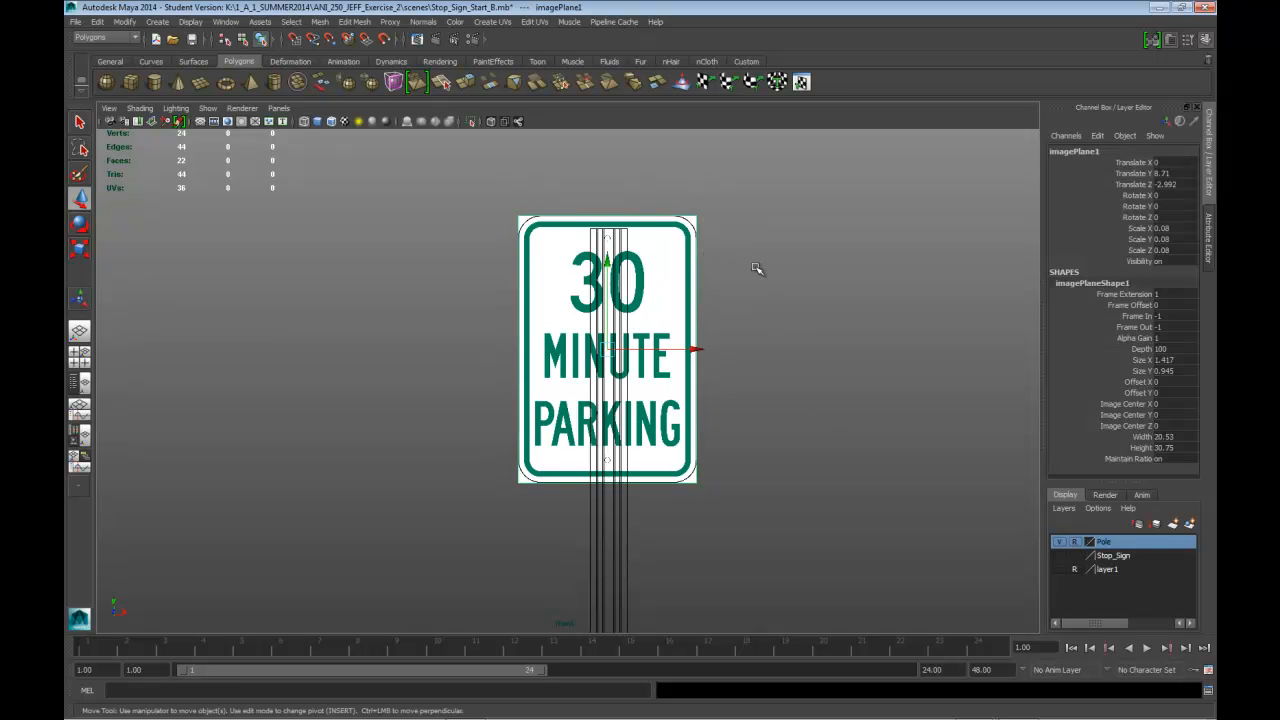
pyautogui.press('space')
pyautogui.press('space')
pyautogui.moveTo(737, 369)
pyautogui.keyDown('alt'); pyautogui.mouseDown()
pyautogui.moveTo(766, 357)
pyautogui.moveTo(743, 369)
pyautogui.mouseUp(); pyautogui.keyUp('alt')
pyautogui.press('space')
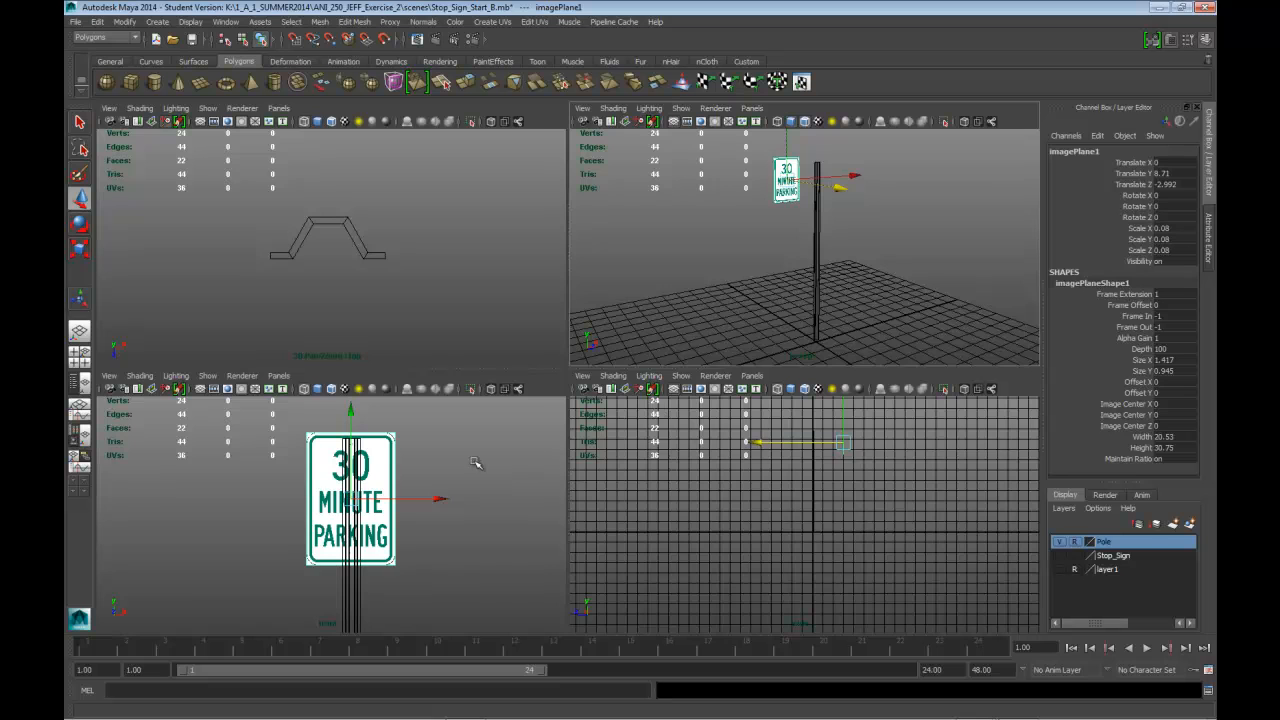
pyautogui.press('space')
pyautogui.keyDown('alt'); pyautogui.moveTo(868, 302); pyautogui.dragTo(815, 339, button='middle'); pyautogui.keyUp('alt')
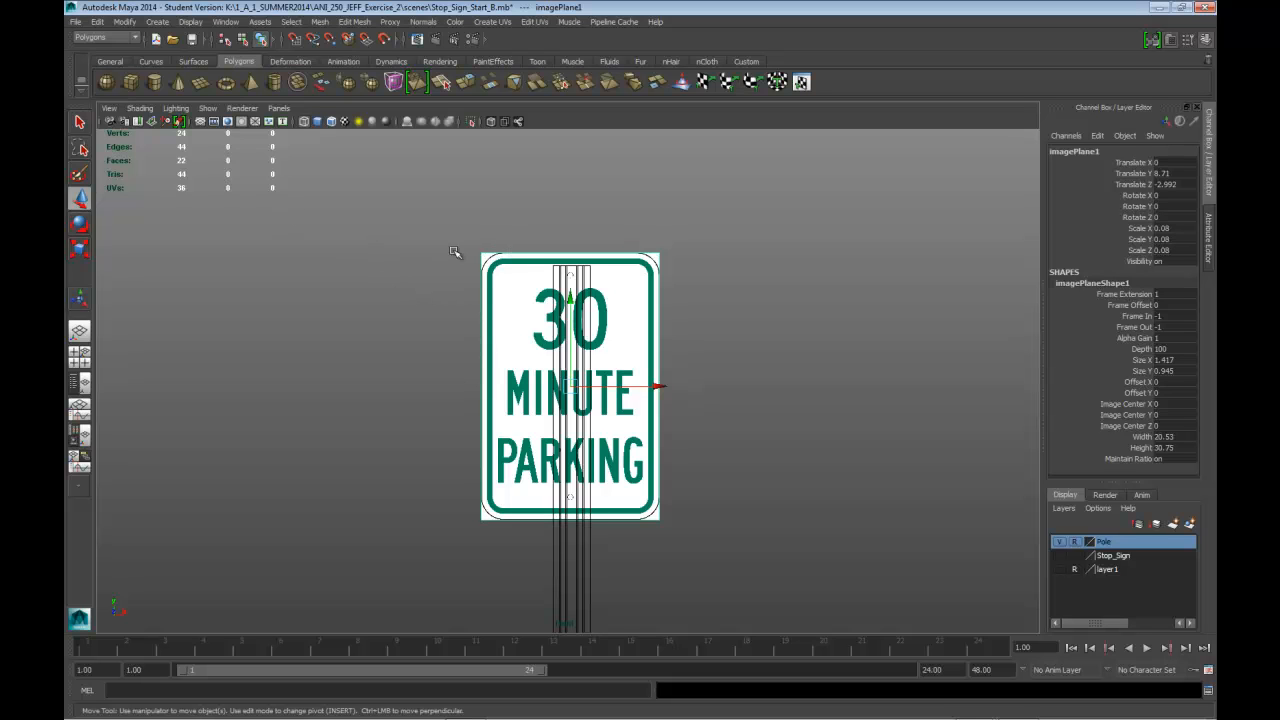
# Step: Create a polygon cylinder at the origin and set its axis subdivisions to 16
pyautogui.click(158, 83)
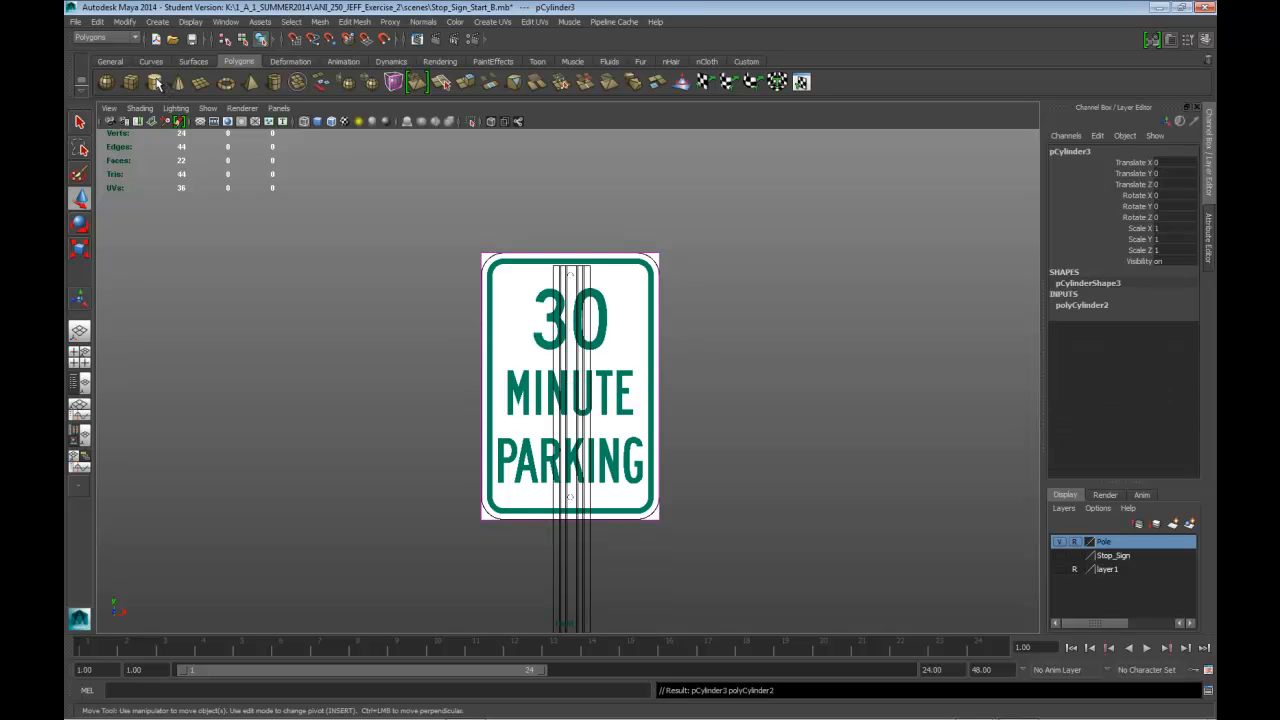
pyautogui.scroll(-3, 645, 360)
pyautogui.scroll(-2, 645, 360)
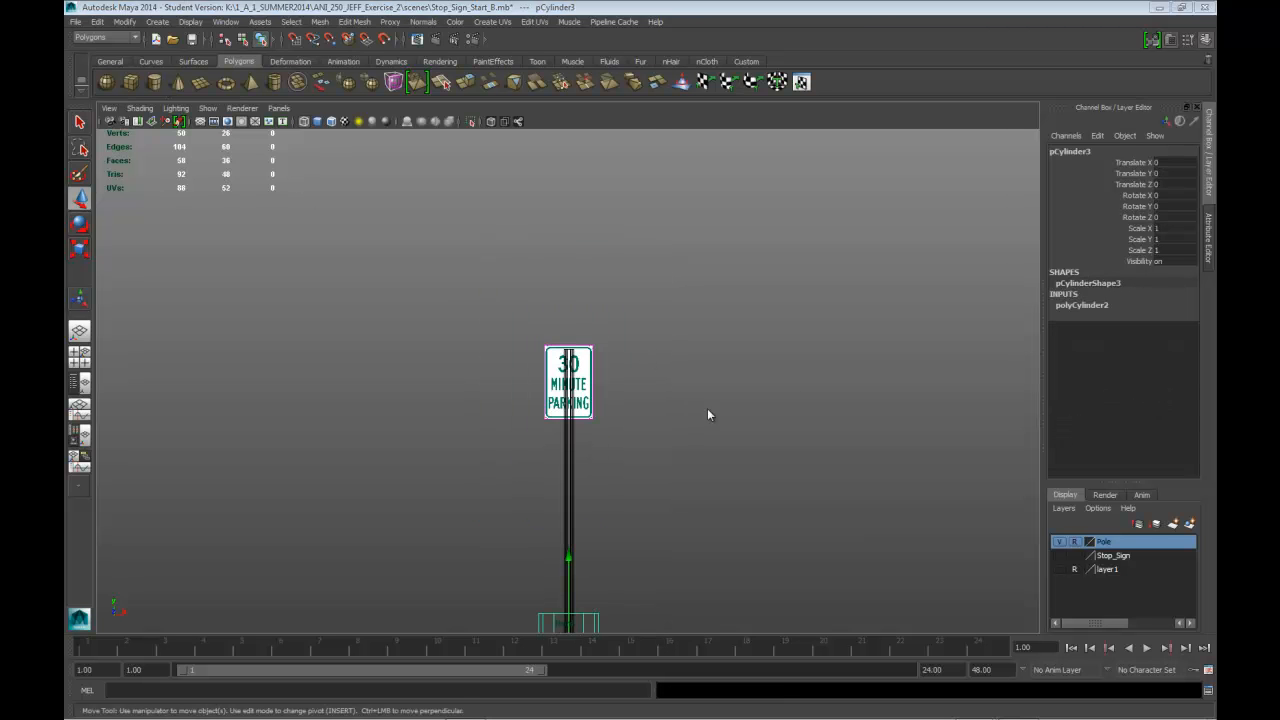
pyautogui.press('space')
pyautogui.press('space')
pyautogui.keyDown('alt'); pyautogui.moveTo(697, 480); pyautogui.dragTo(669, 509); pyautogui.keyUp('alt')
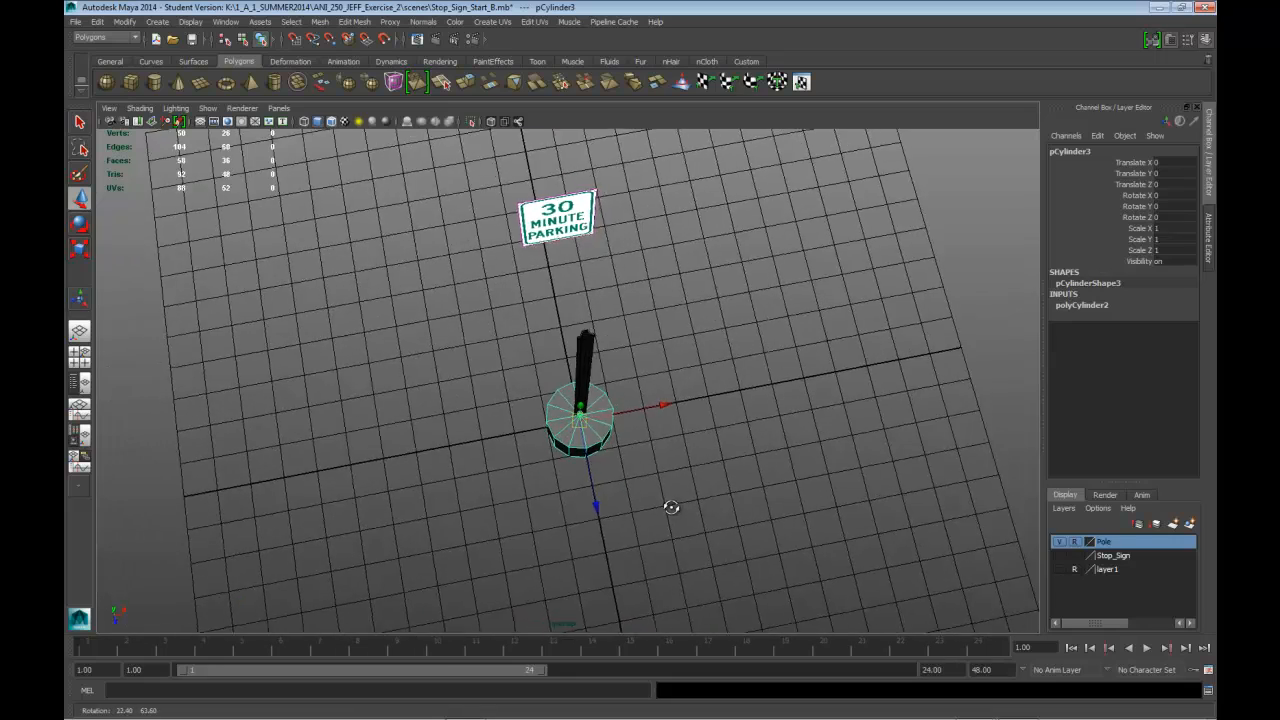
pyautogui.press('space')
pyautogui.press('space')
pyautogui.scroll(5, 560, 336)
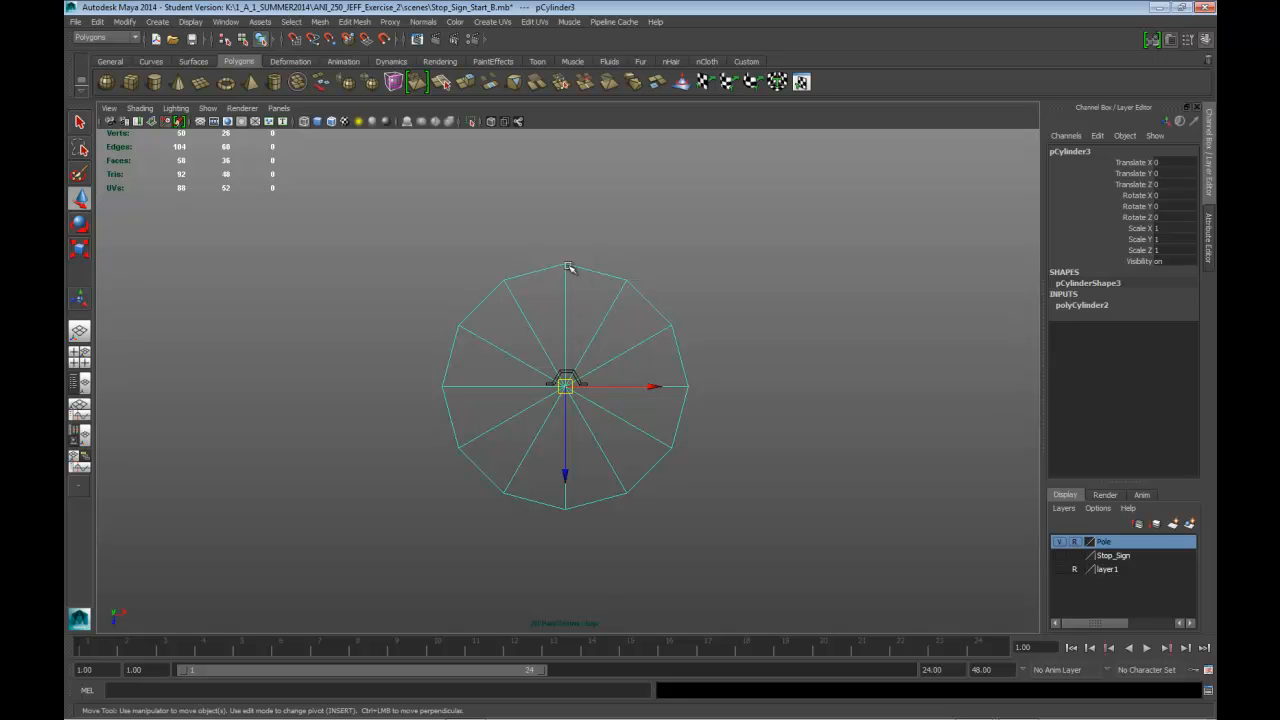
pyautogui.click(1081, 307)
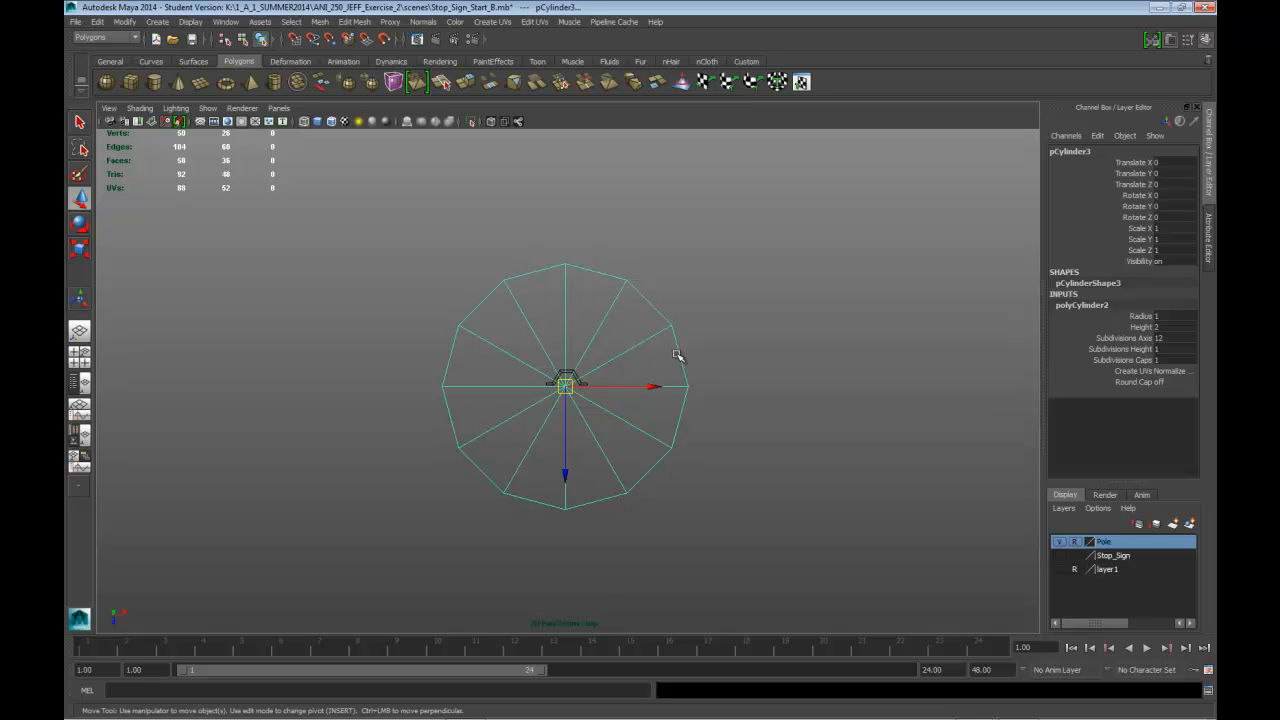
pyautogui.doubleClick(1170, 338)
pyautogui.press('Return')
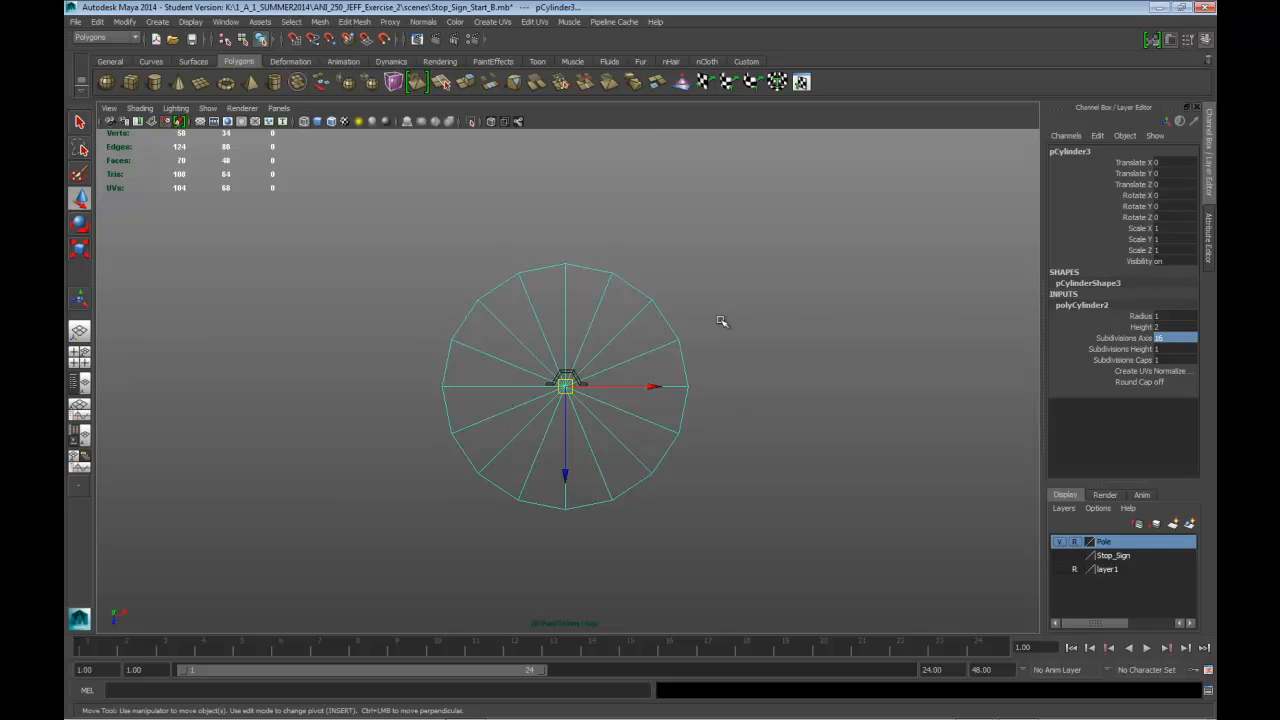
# Step: Rotate the cylinder 90 degrees about X so its round cap faces the front
pyautogui.press('space')
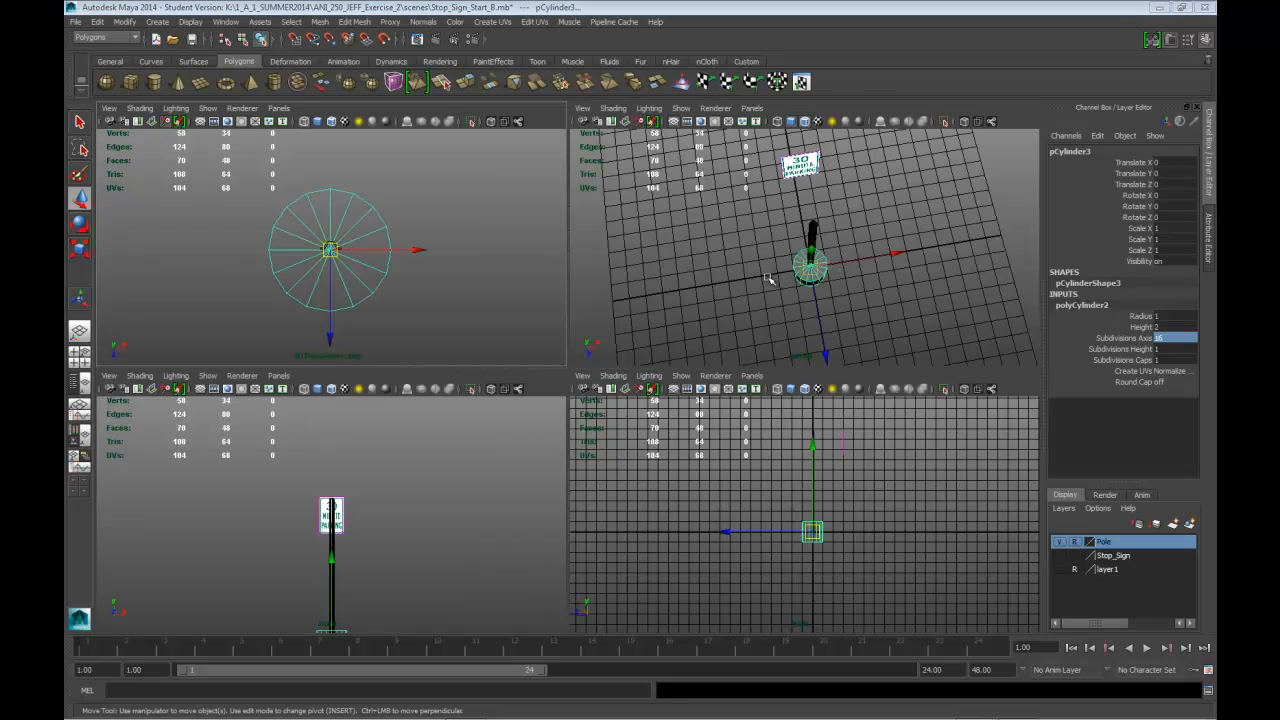
pyautogui.press('space')
pyautogui.press('e')
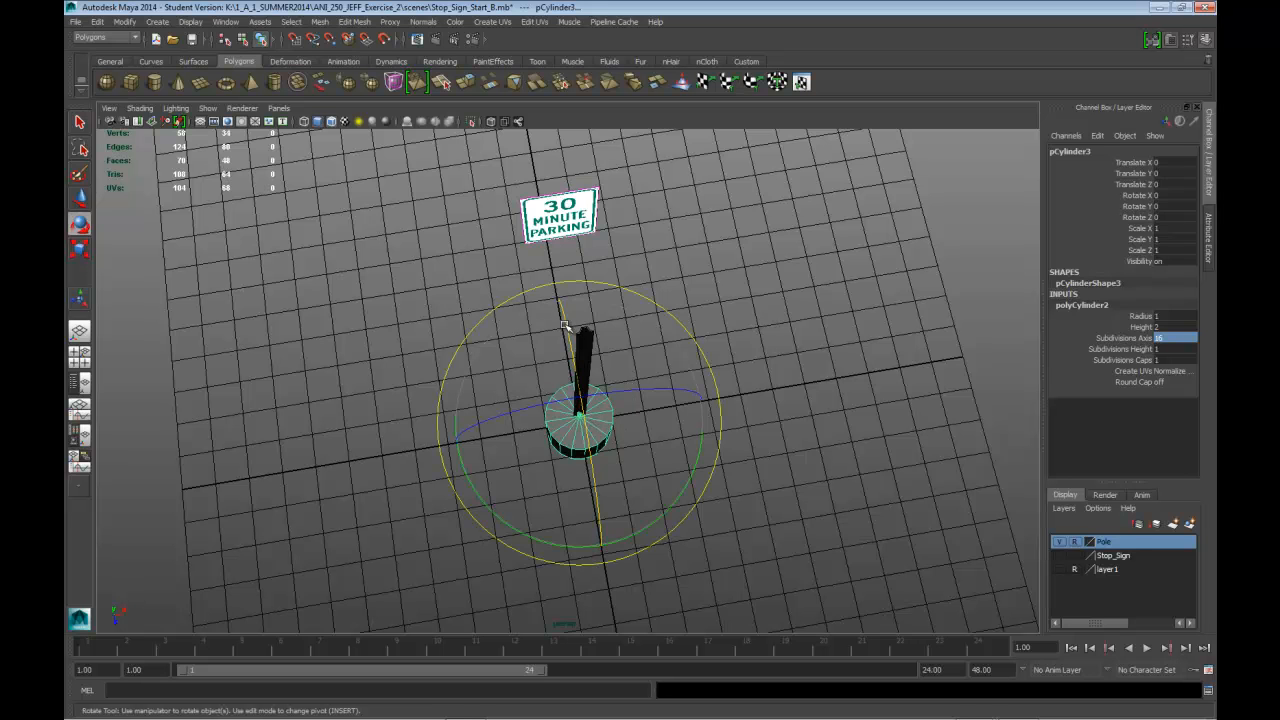
pyautogui.moveTo(565, 325); pyautogui.dragTo(566, 260)
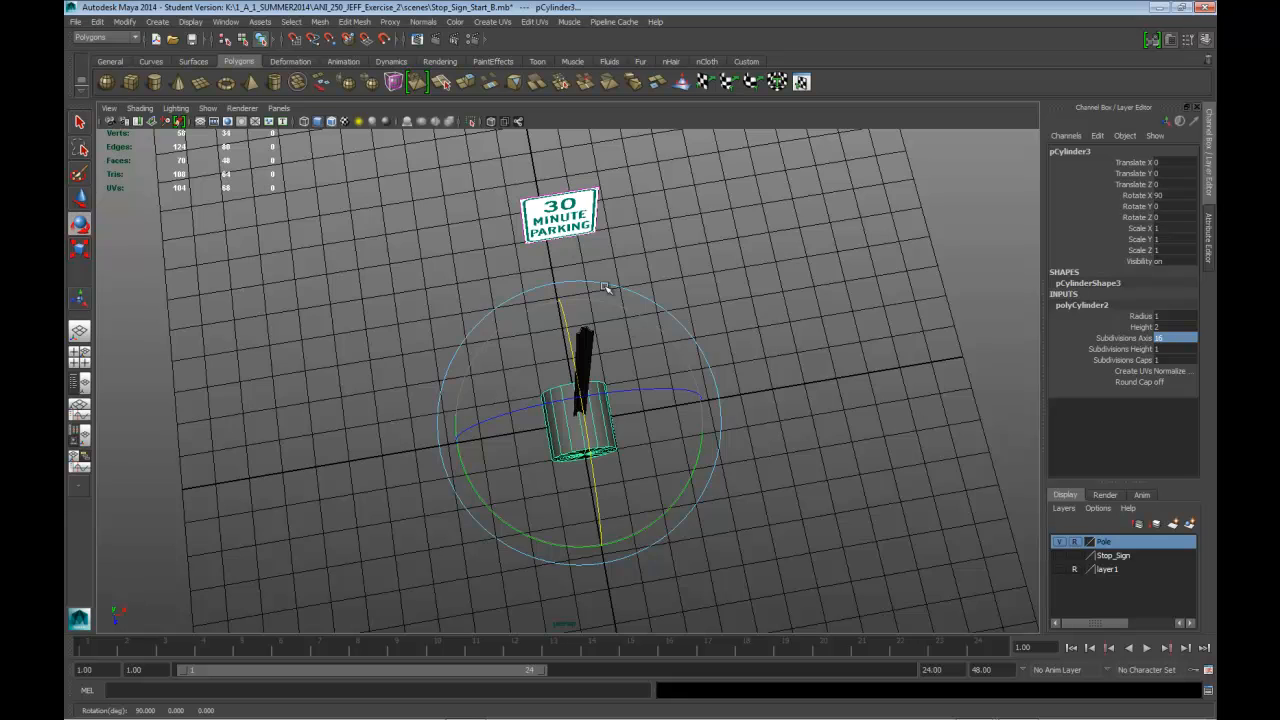
# Step: Raise the cylinder in the front view to about Y 9.314, over the upper part of the parking sign
pyautogui.press('space')
pyautogui.press('space')
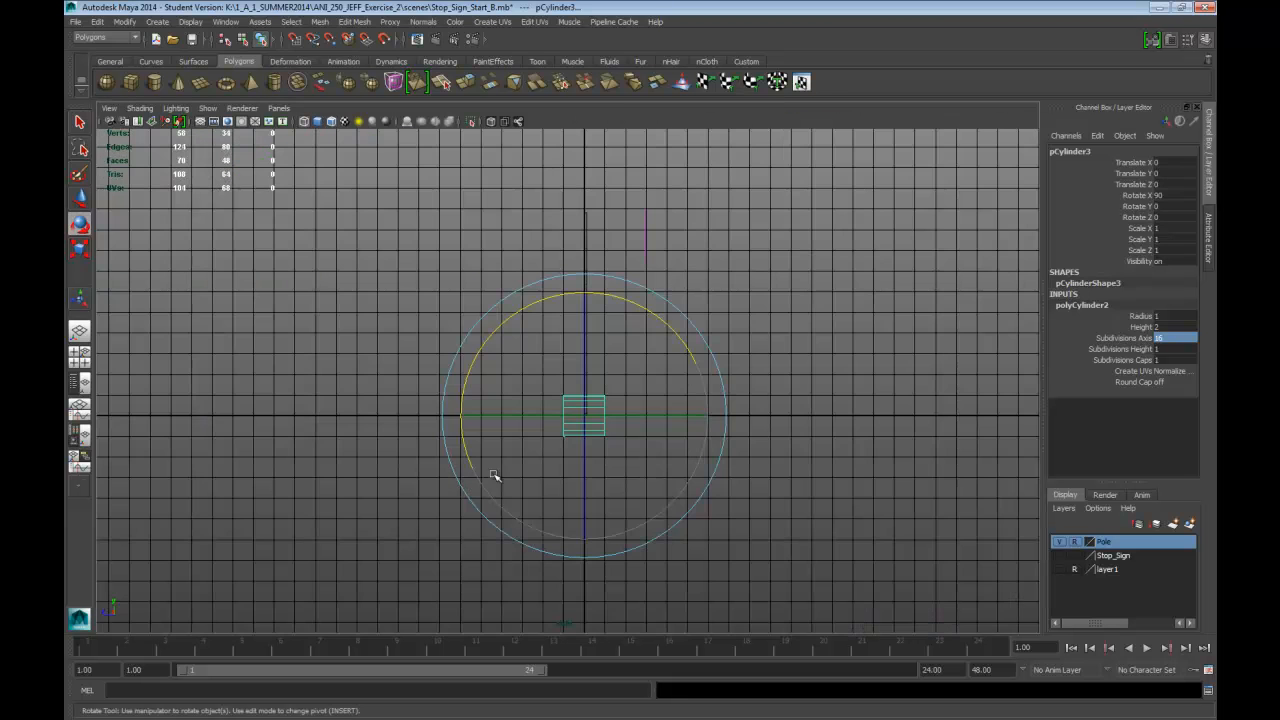
pyautogui.press('space')
pyautogui.press('space')
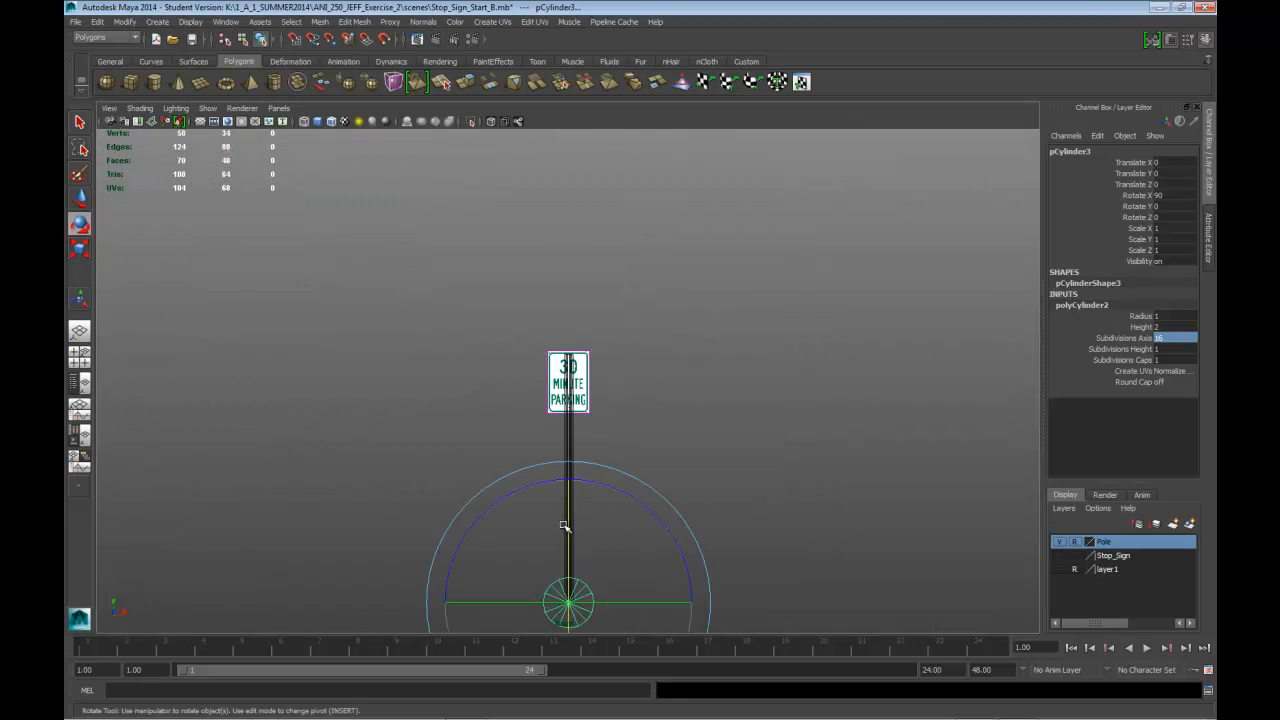
pyautogui.press('w')
pyautogui.moveTo(571, 517); pyautogui.dragTo(596, 292)
pyautogui.scroll(10, 657, 356)
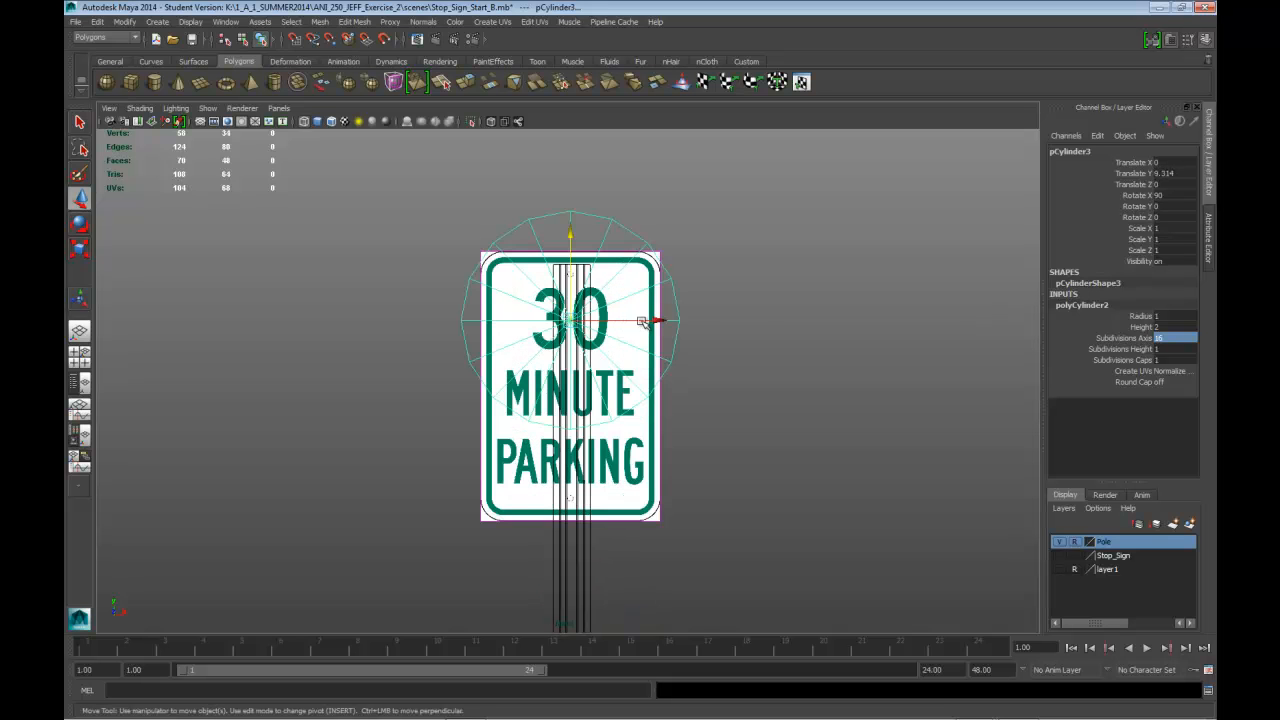
pyautogui.keyDown('alt'); pyautogui.moveTo(766, 320); pyautogui.dragTo(771, 397, button='middle'); pyautogui.keyUp('alt')
pyautogui.scroll(5, 760, 397)
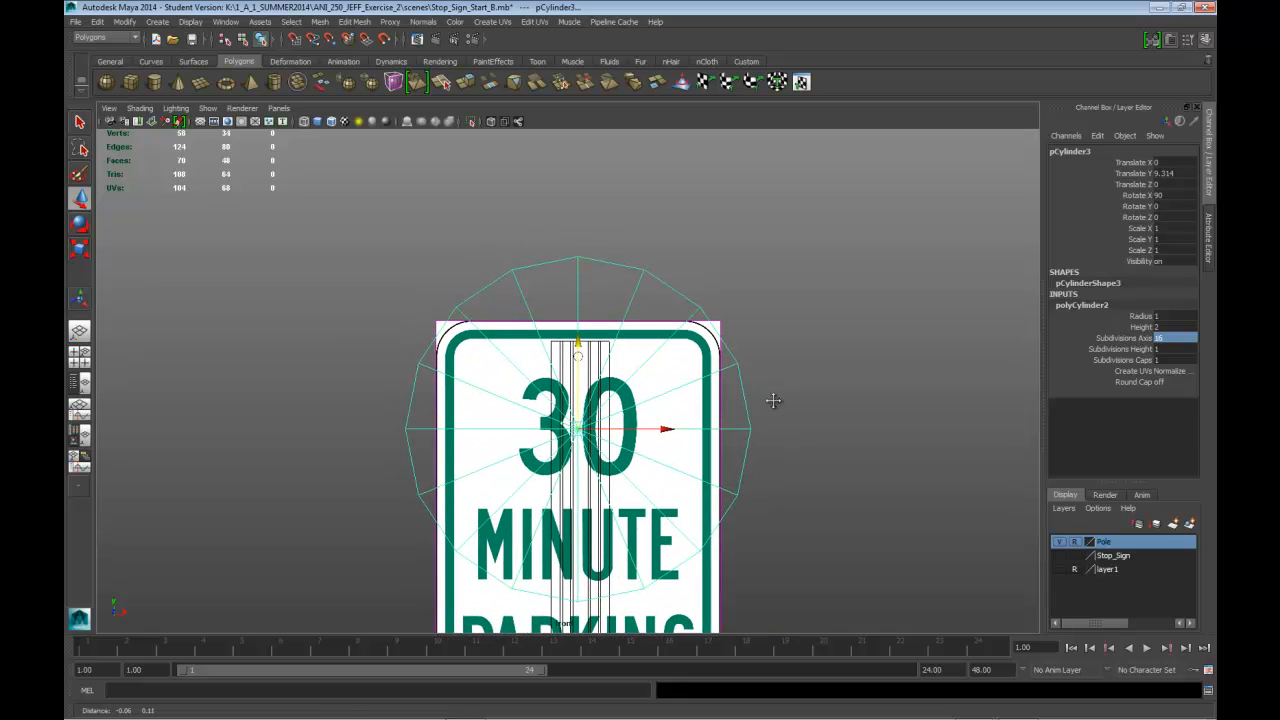
# Step: Hide the Pole layer so the parking image and the cylinder are unobstructed in the front view
pyautogui.click(1062, 542)
pyautogui.scroll(-4, 848, 447)
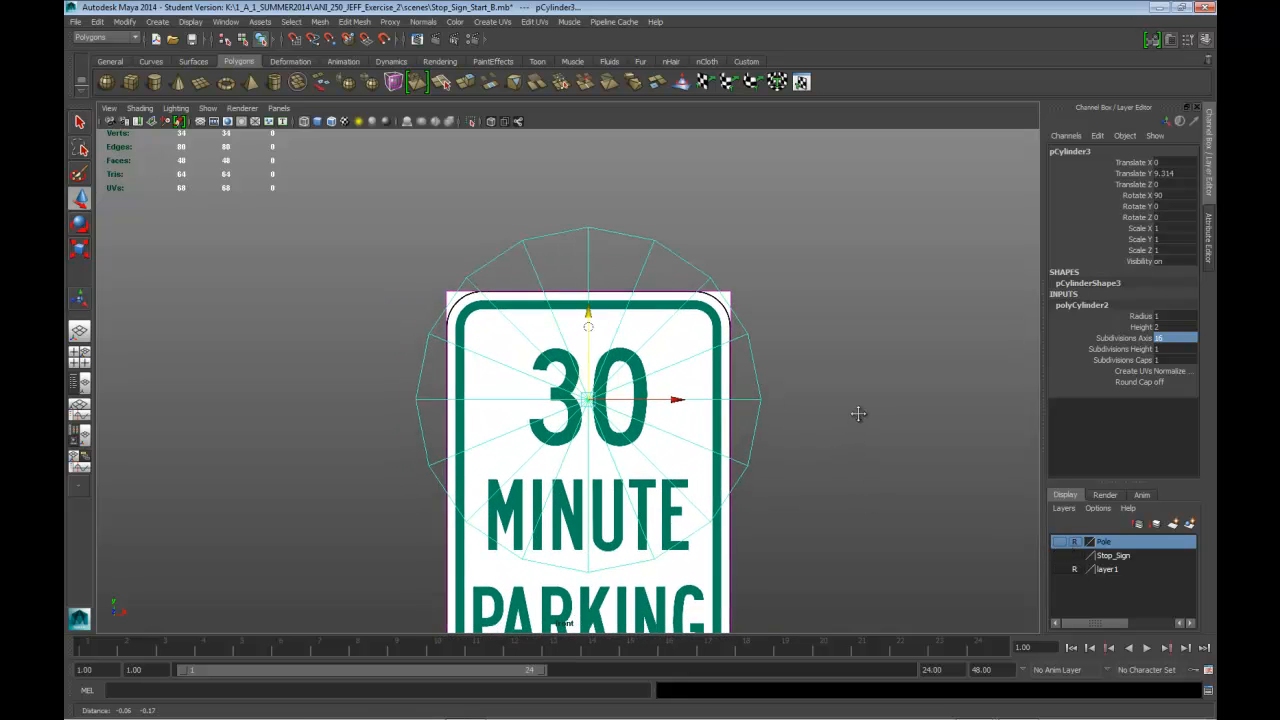
pyautogui.scroll(2, 834, 398)
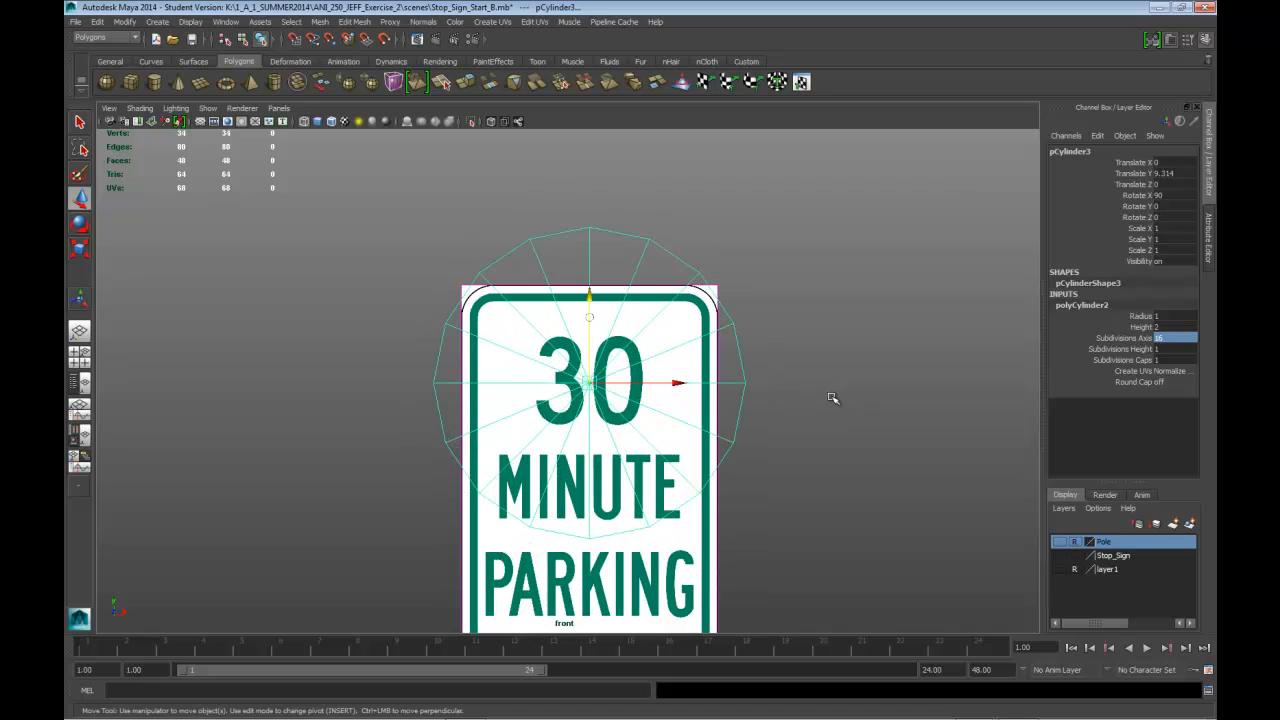
pyautogui.keyDown('alt'); pyautogui.moveTo(802, 366); pyautogui.dragTo(801, 433, button='middle'); pyautogui.keyUp('alt')
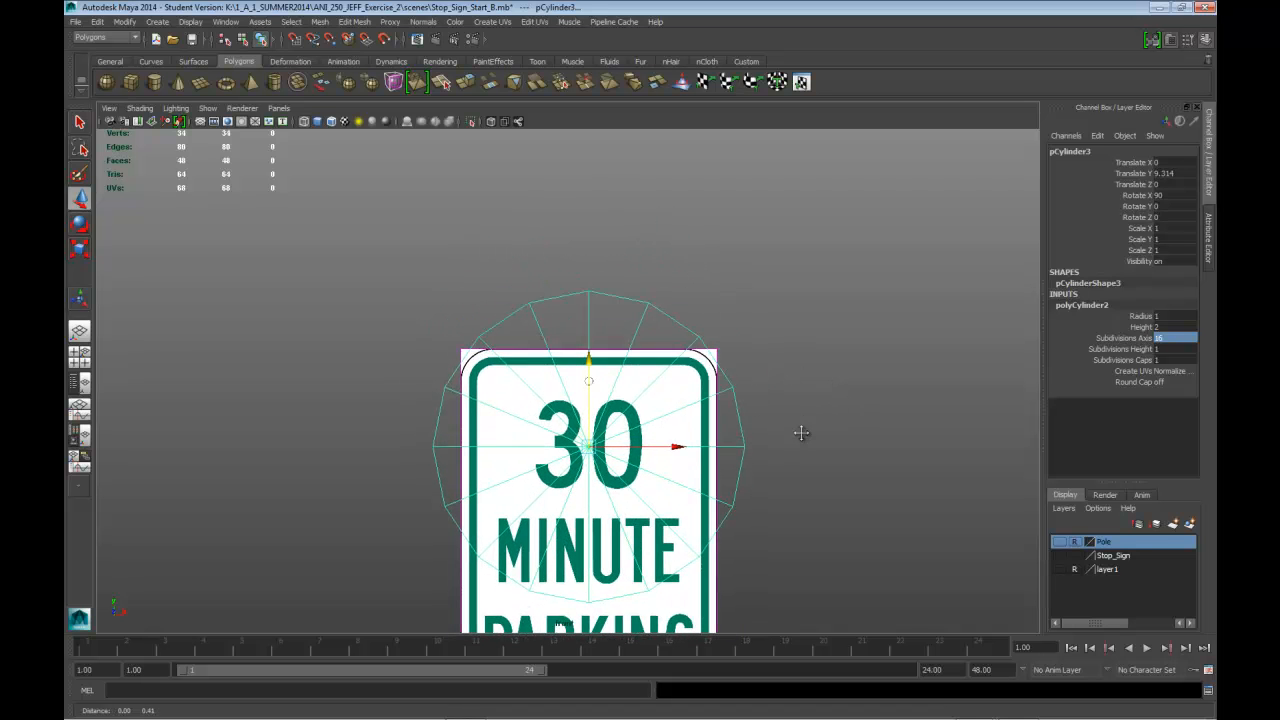
# Step: Raise the two cylinder vertices flanking the top centre vertex level with it to flatten the top edge
pyautogui.moveTo(622, 308); pyautogui.dragTo(609, 314, button='right')
pyautogui.click(648, 304)
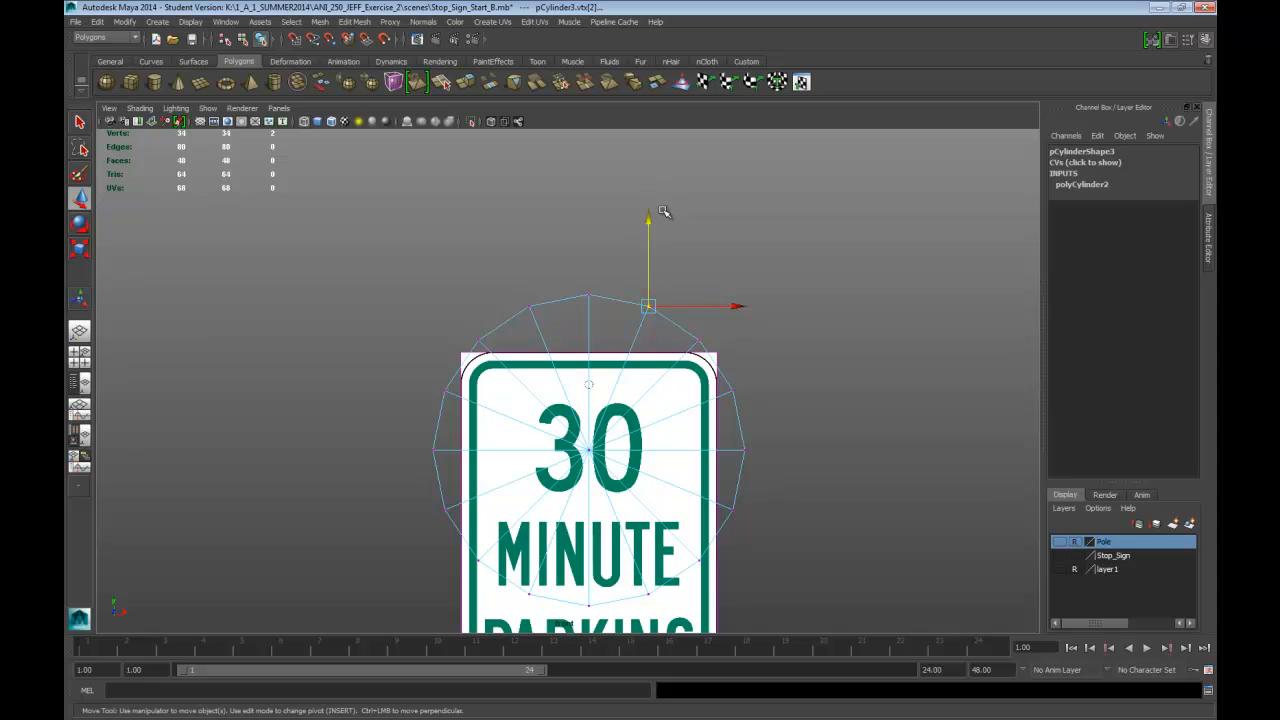
pyautogui.keyDown('shift'); pyautogui.click(533, 309); pyautogui.keyUp('shift')
pyautogui.moveTo(591, 222); pyautogui.dragTo(587, 208)
pyautogui.moveTo(535, 378); pyautogui.dragTo(538, 348, button='middle')
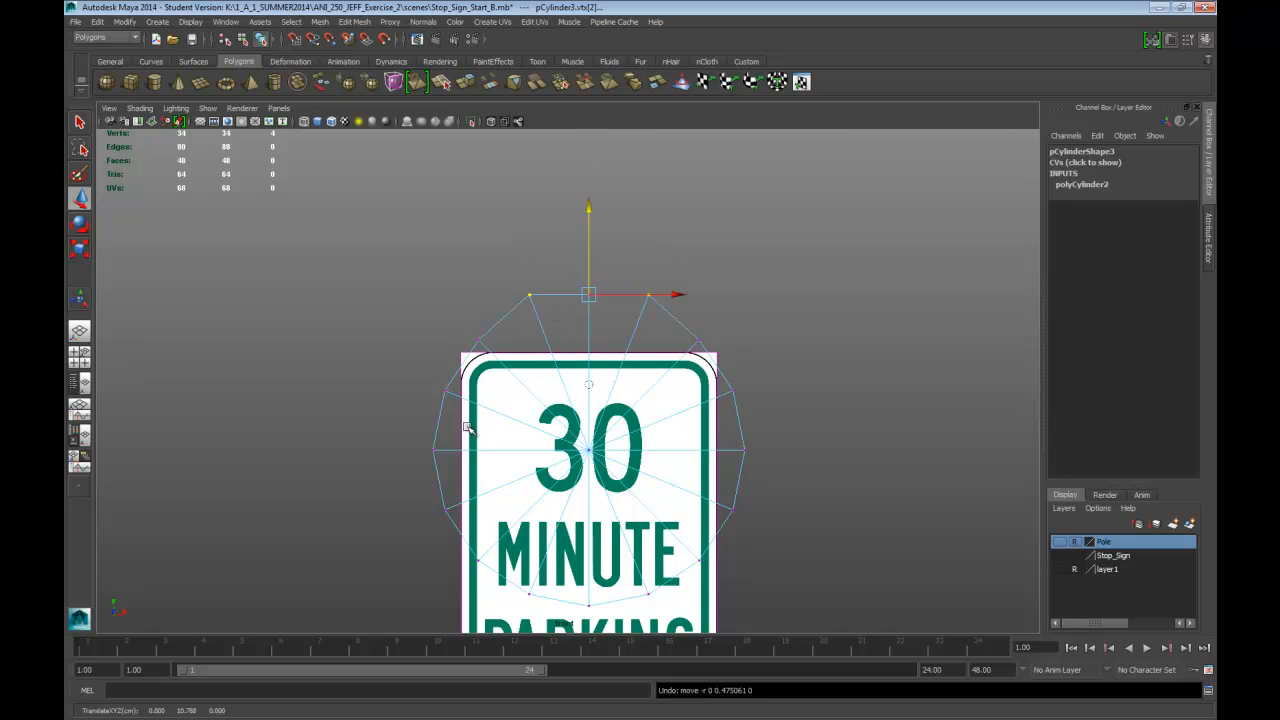
# Step: Straighten the cylinder's left and right sides by moving the vertices around each side's middle outward in line with it
pyautogui.moveTo(437, 365); pyautogui.dragTo(499, 528)
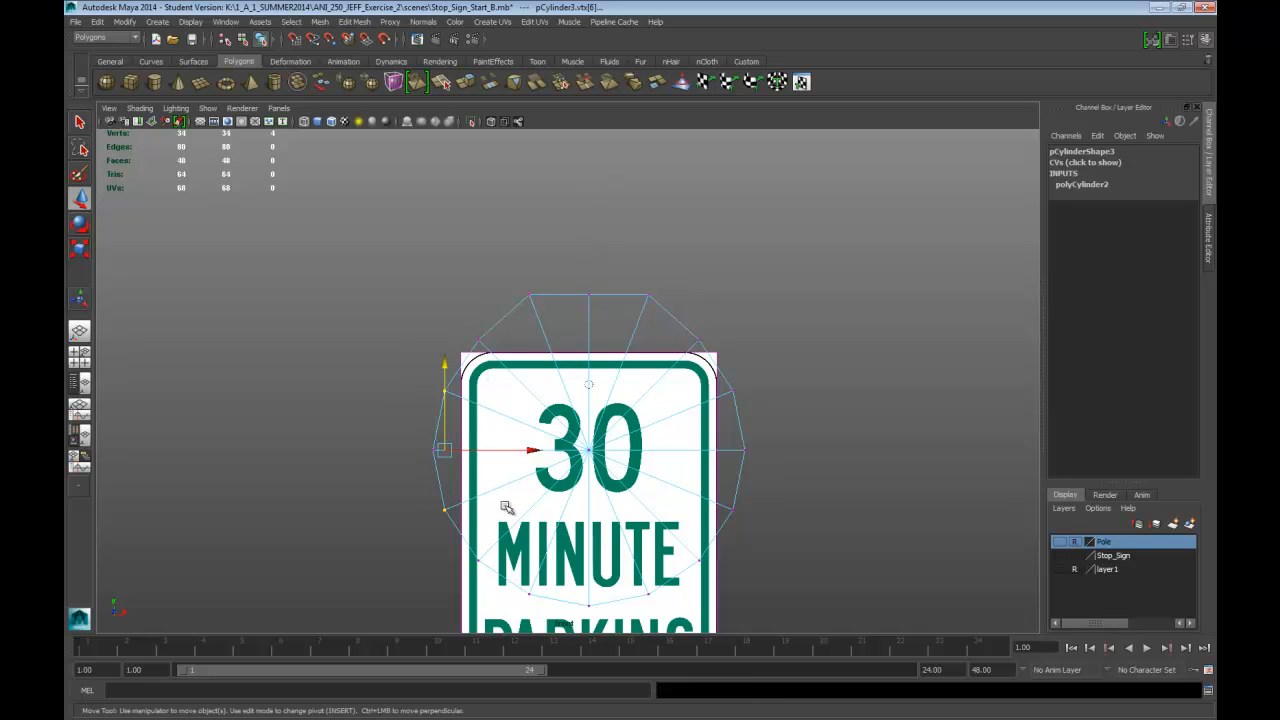
pyautogui.moveTo(535, 450); pyautogui.dragTo(523, 451)
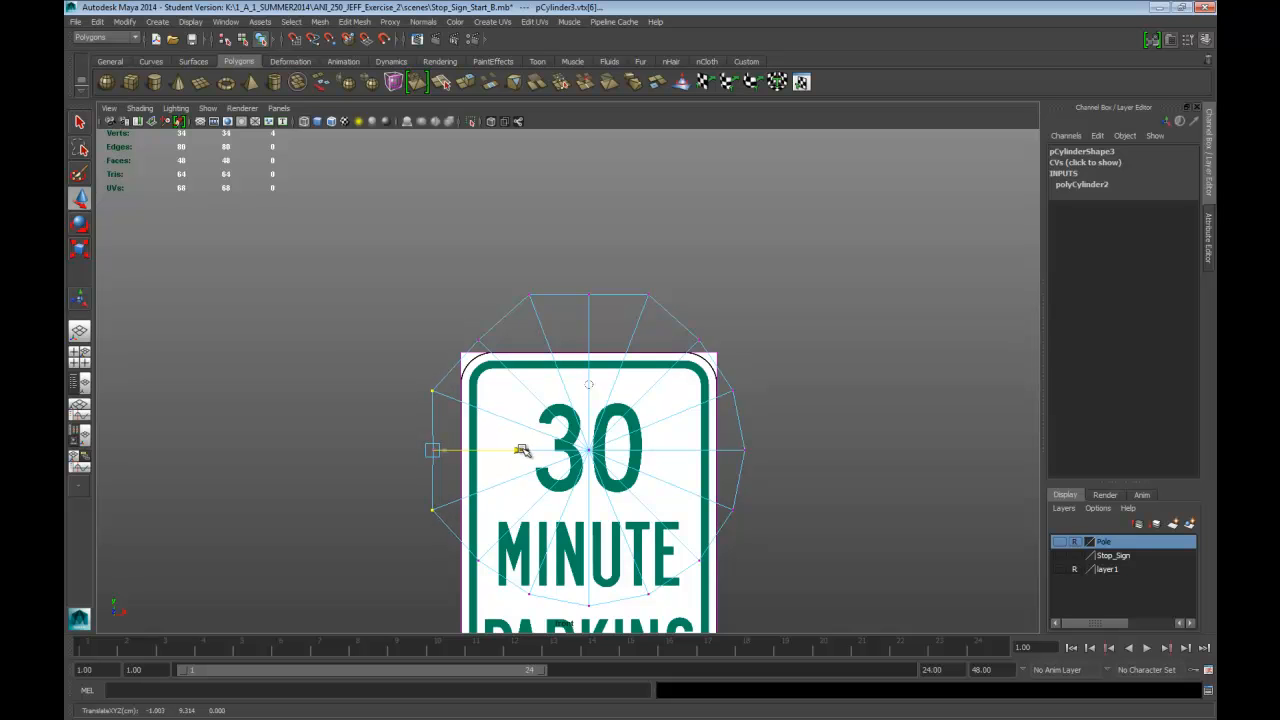
pyautogui.moveTo(718, 370); pyautogui.dragTo(734, 532)
pyautogui.moveTo(818, 451); pyautogui.dragTo(830, 450)
# Step: Lower the two vertices flanking the bottom centre vertex level with it to flatten the bottom edge
pyautogui.keyDown('alt'); pyautogui.moveTo(725, 535); pyautogui.dragTo(763, 402, button='middle'); pyautogui.keyUp('alt')
pyautogui.moveTo(563, 457); pyautogui.dragTo(711, 482)
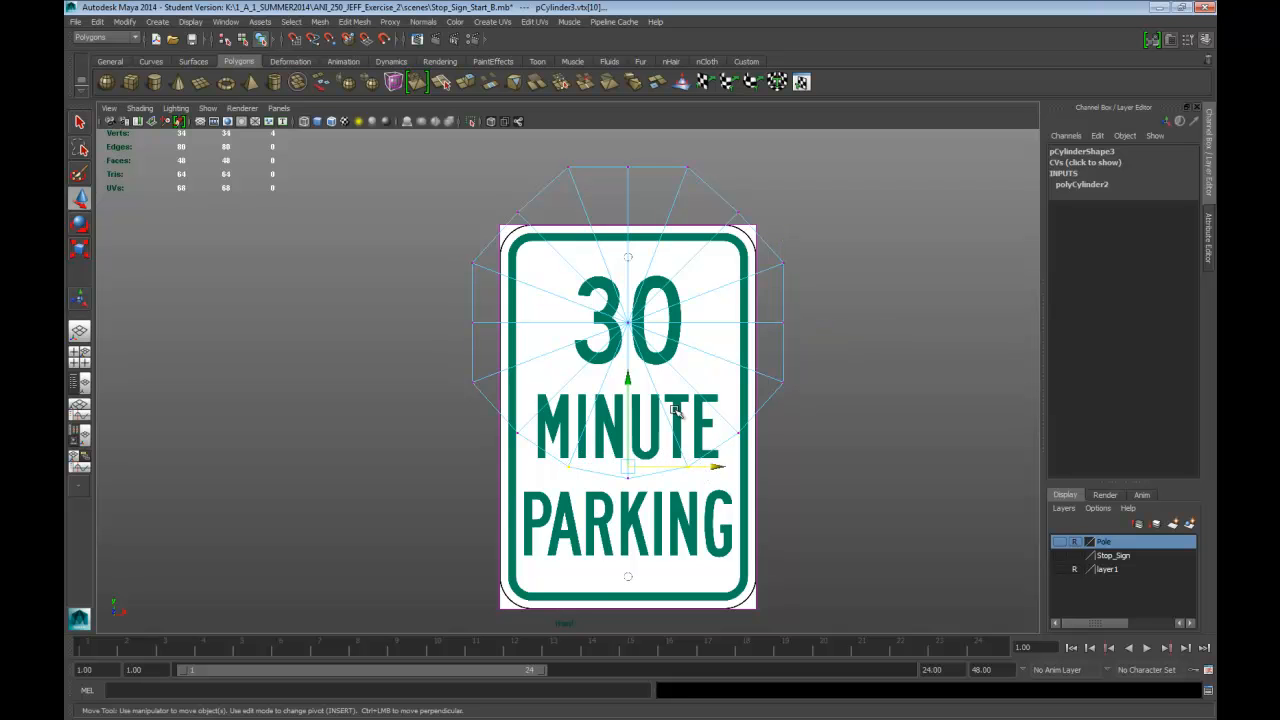
pyautogui.moveTo(627, 377); pyautogui.dragTo(626, 389)
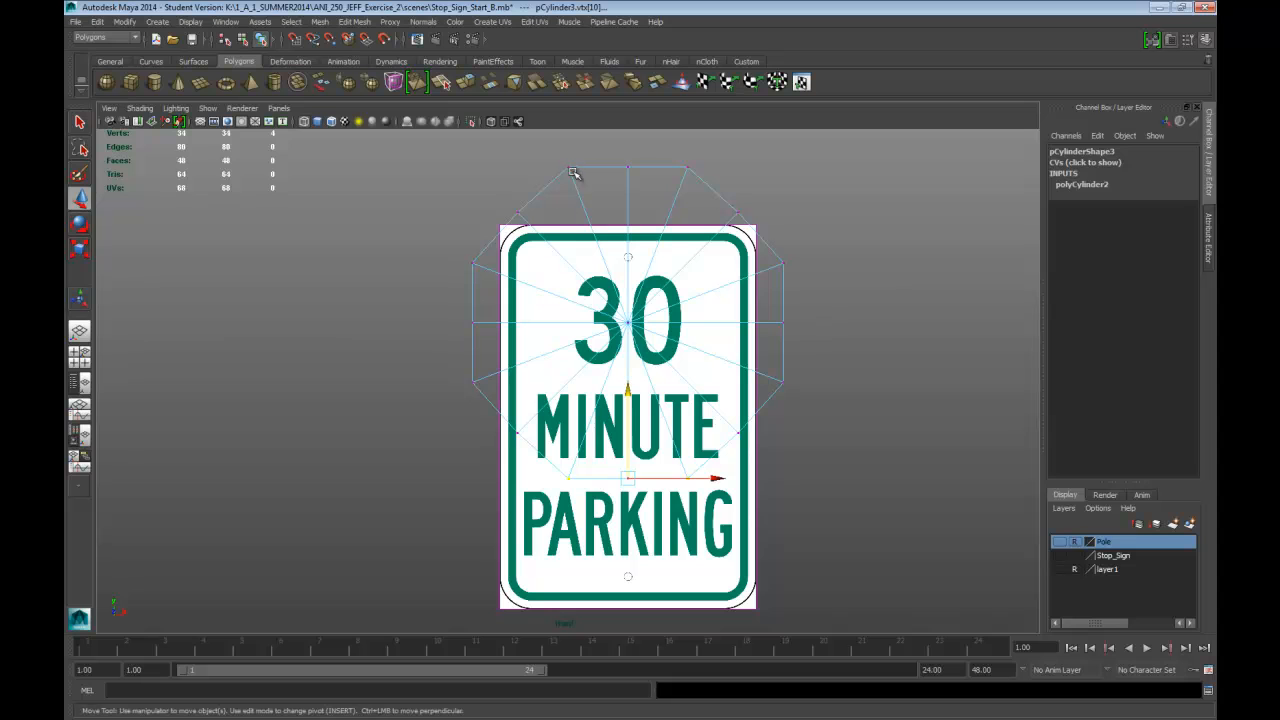
pyautogui.click(524, 216)
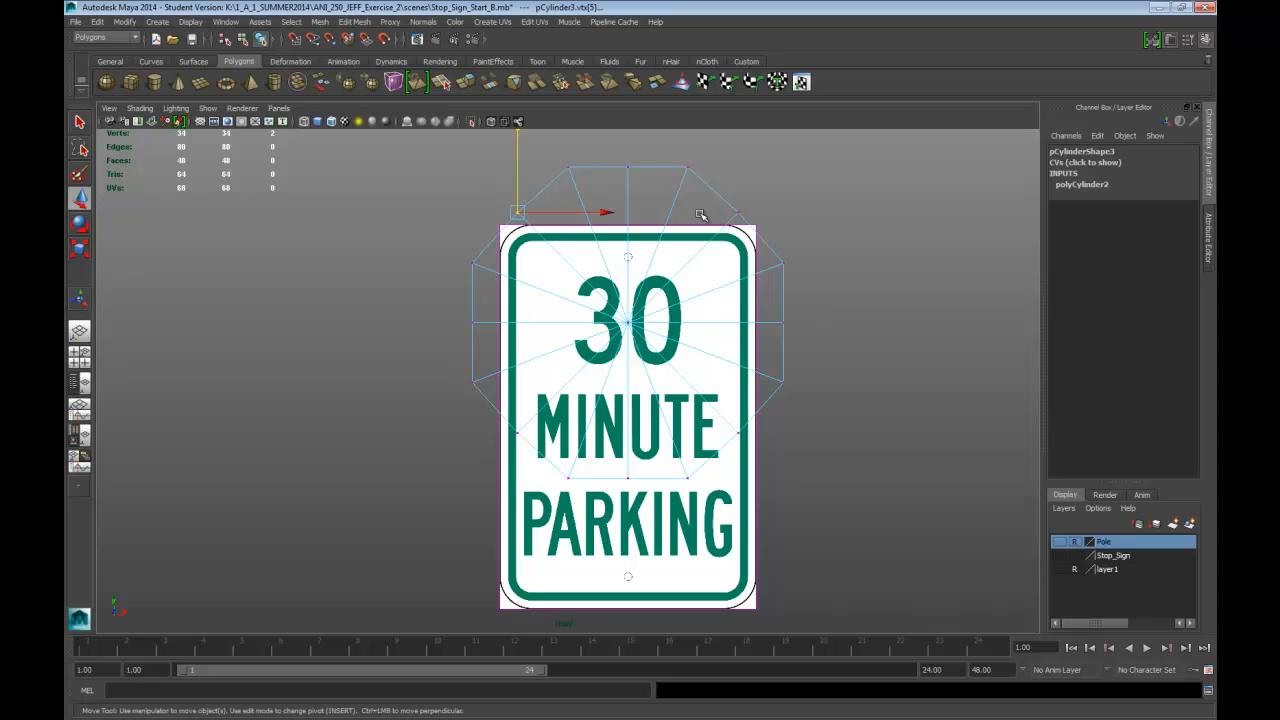
pyautogui.keyDown('shift'); pyautogui.click(737, 213); pyautogui.keyUp('shift')
pyautogui.keyDown('shift'); pyautogui.click(782, 321); pyautogui.keyUp('shift')
pyautogui.keyDown('shift'); pyautogui.click(738, 431); pyautogui.keyUp('shift')
pyautogui.keyDown('shift'); pyautogui.moveTo(507, 420); pyautogui.dragTo(545, 447); pyautogui.keyUp('shift')
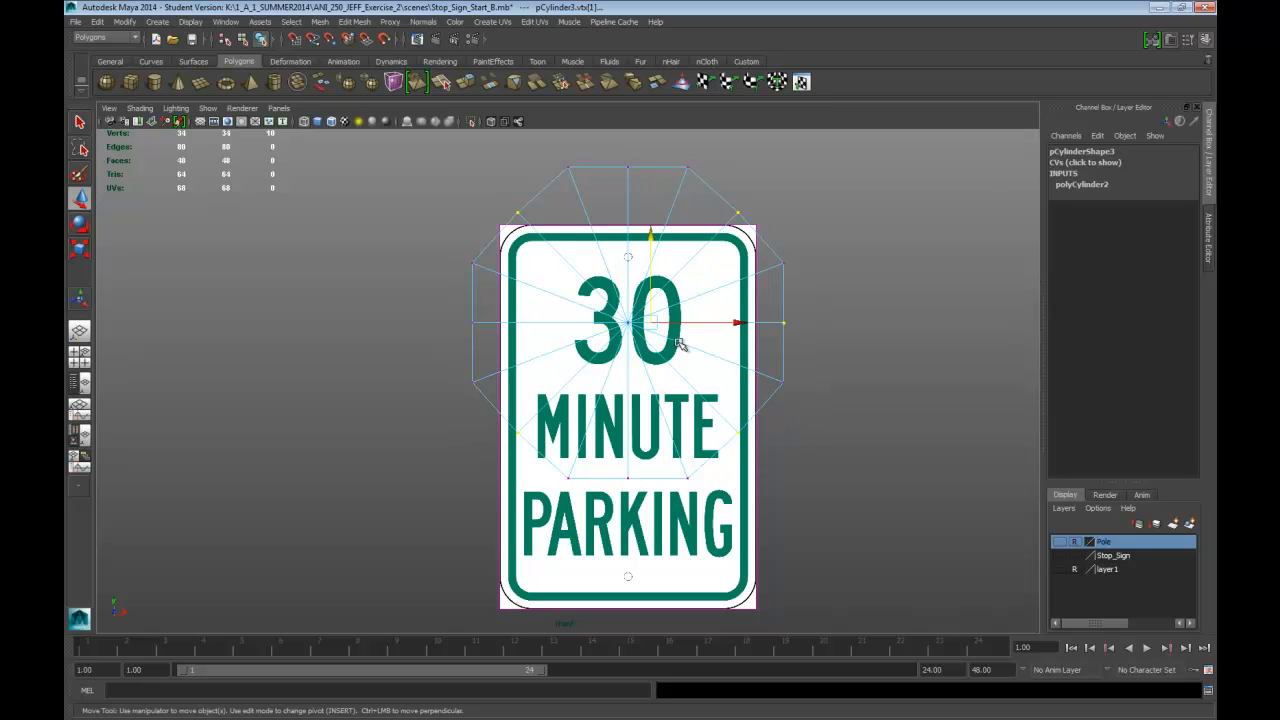
pyautogui.press('r')
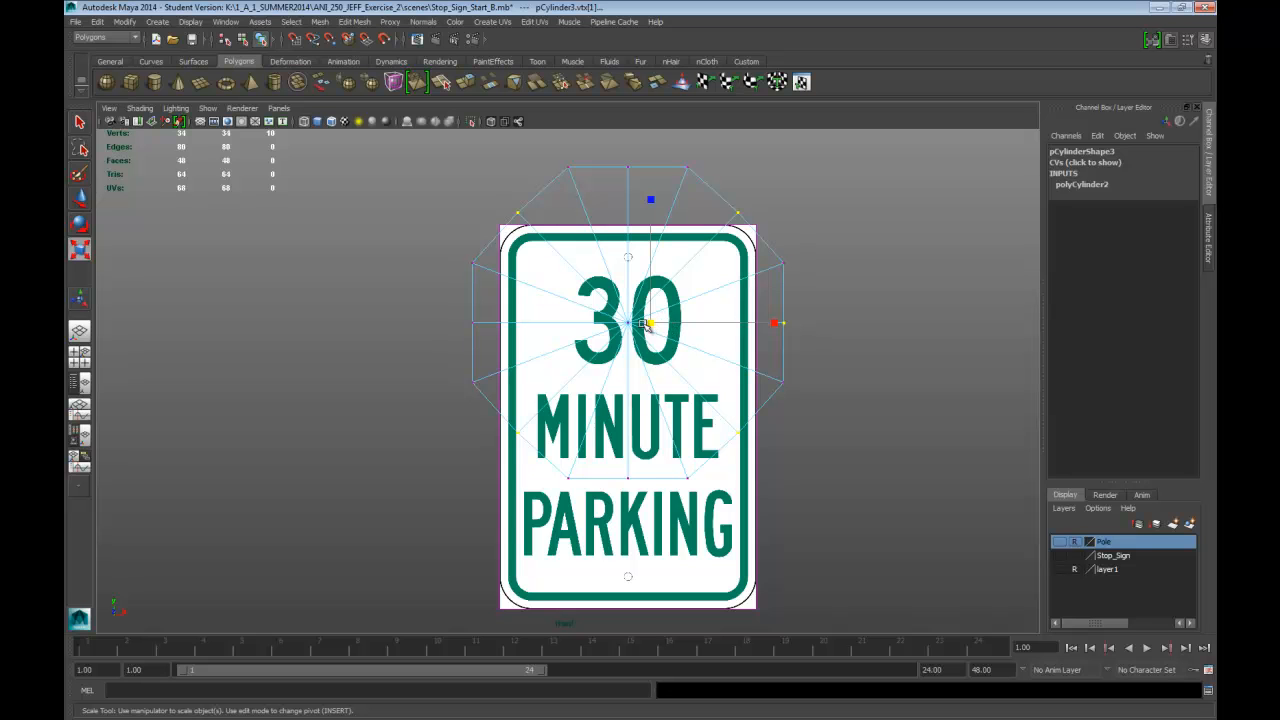
pyautogui.moveTo(648, 323); pyautogui.dragTo(675, 316)
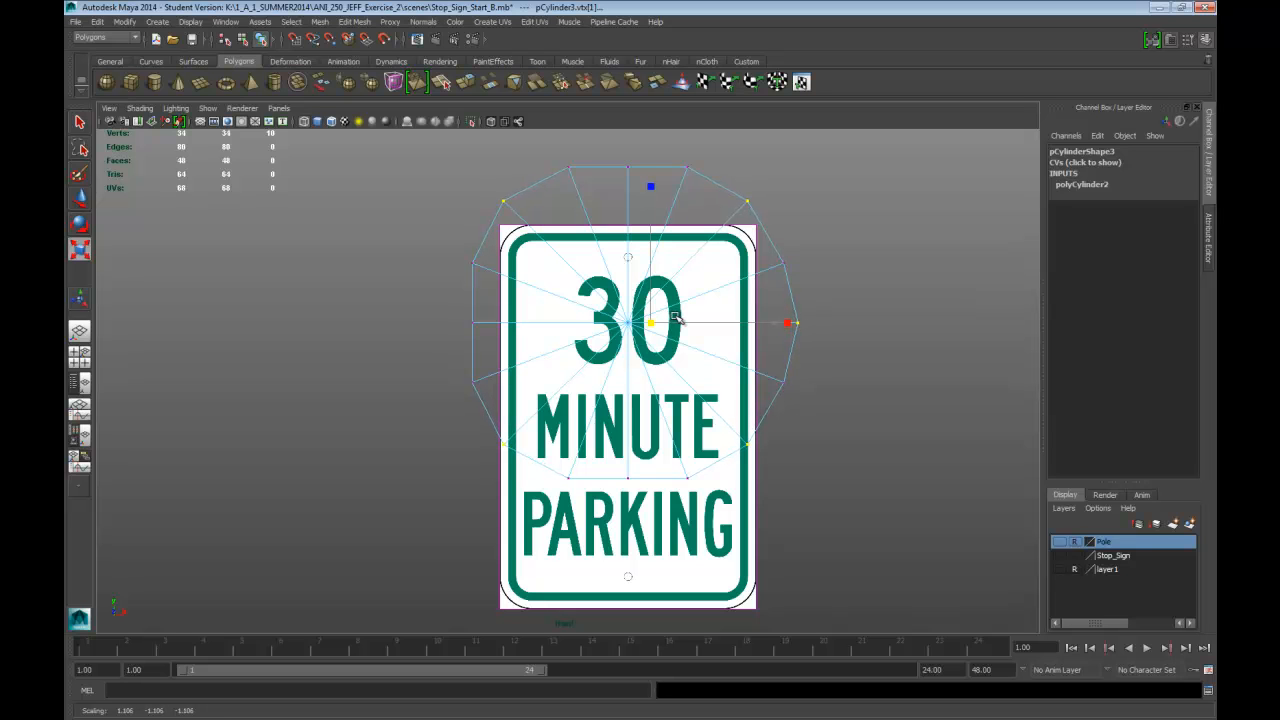
pyautogui.moveTo(677, 317); pyautogui.dragTo(677, 317)
pyautogui.hotkey('ctrl', 'z')
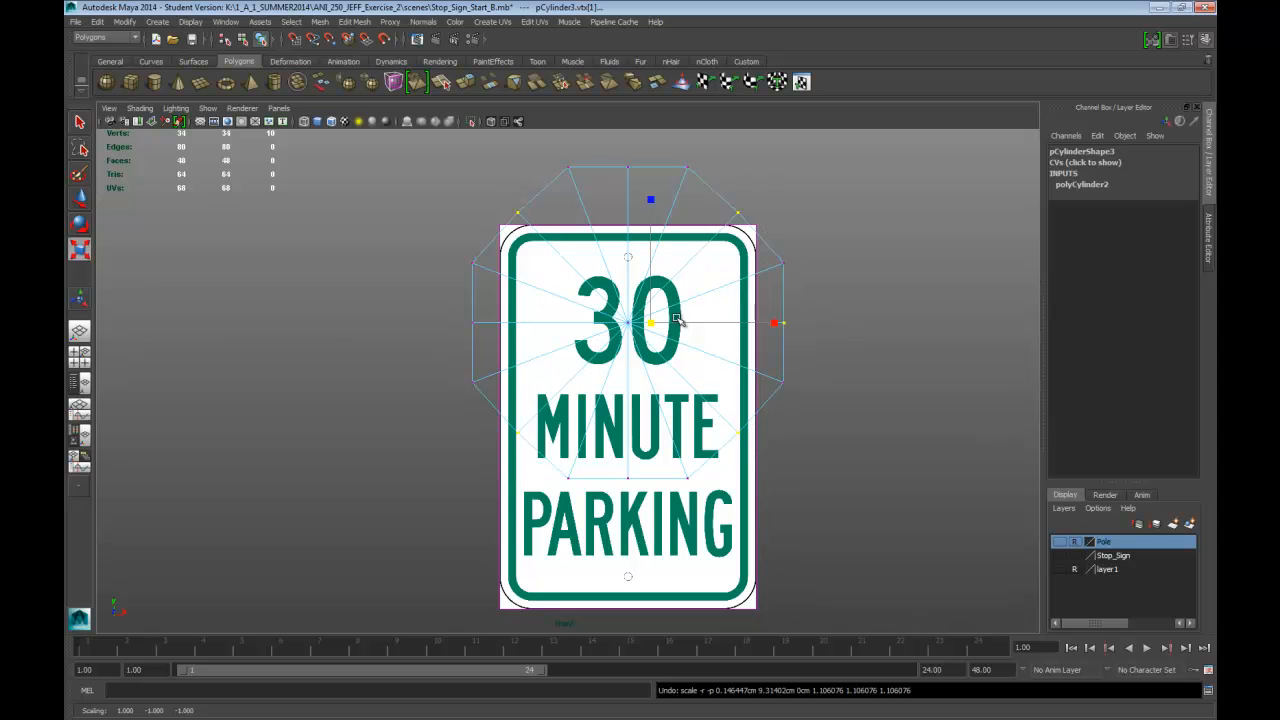
# Step: Select only the four diagonal corner vertices of the cylinder and scale them outward uniformly from the centre
pyautogui.click(736, 226)
pyautogui.click(543, 233)
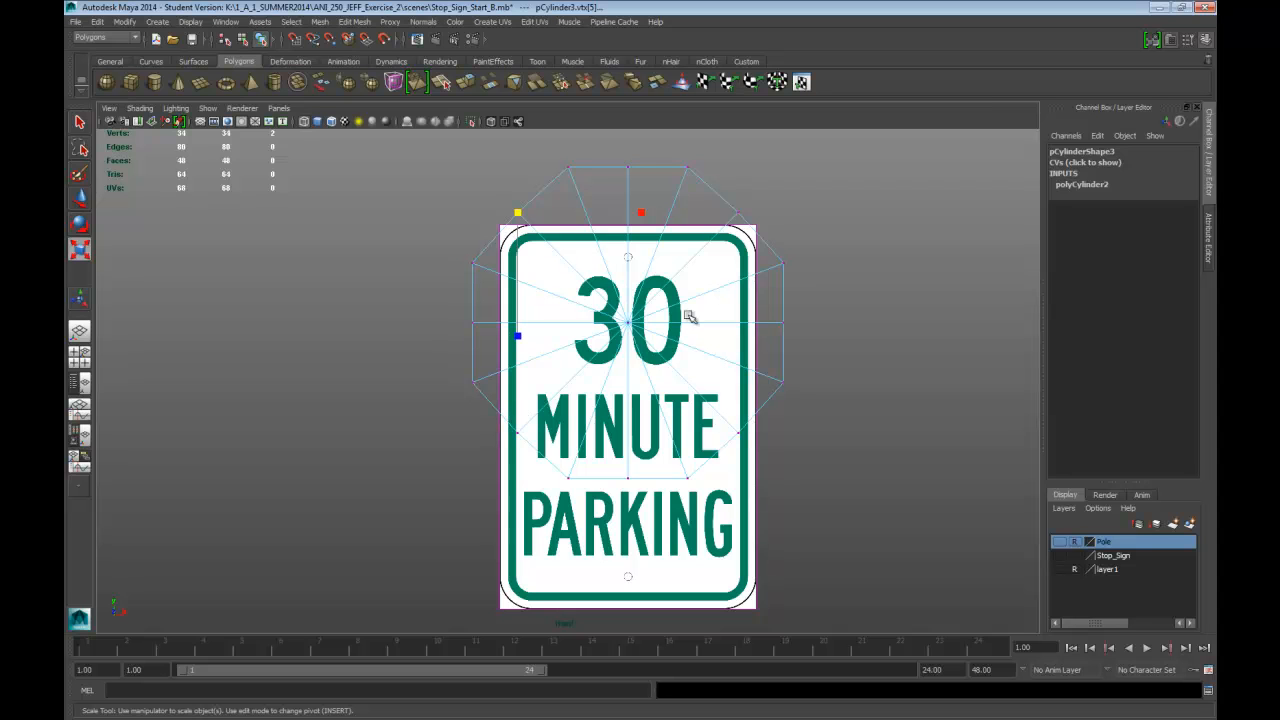
pyautogui.keyDown('shift'); pyautogui.click(736, 212); pyautogui.keyUp('shift')
pyautogui.keyDown('shift'); pyautogui.click(736, 430); pyautogui.keyUp('shift')
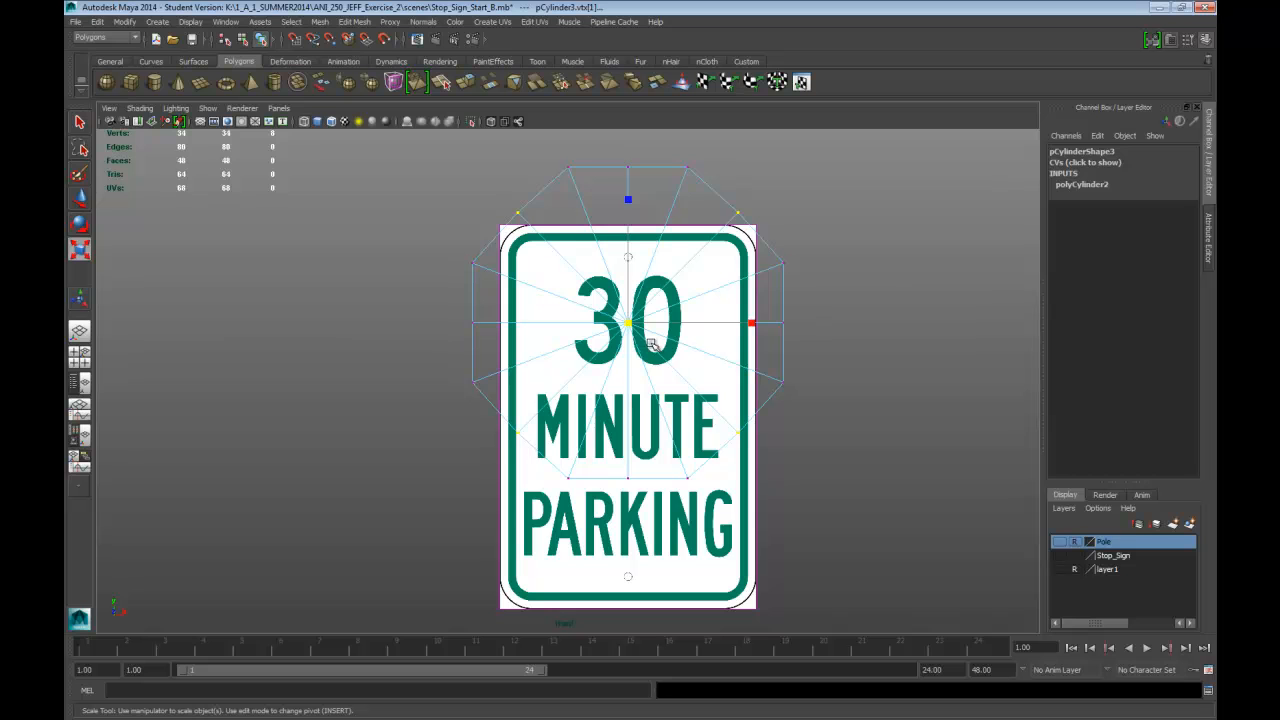
pyautogui.moveTo(629, 324); pyautogui.dragTo(663, 315)
# Step: Scale the top and bottom vertex rows wider along X to lengthen the flat edges toward the corners
pyautogui.moveTo(557, 149); pyautogui.dragTo(700, 194)
pyautogui.keyDown('shift'); pyautogui.moveTo(553, 451); pyautogui.dragTo(706, 516); pyautogui.keyUp('shift')
pyautogui.moveTo(757, 328); pyautogui.dragTo(852, 320)
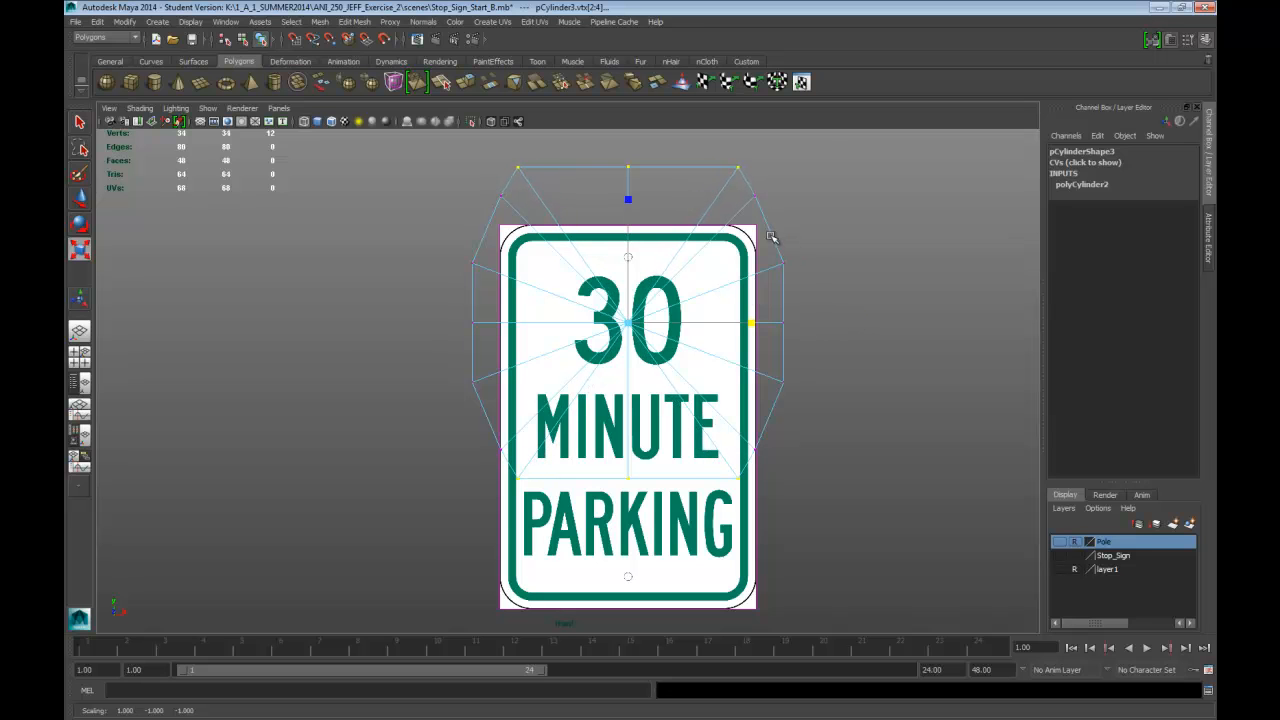
# Step: Stretch the left and right side vertices vertically with Scale to lengthen the straight sides toward the corners
pyautogui.moveTo(829, 402); pyautogui.dragTo(772, 255)
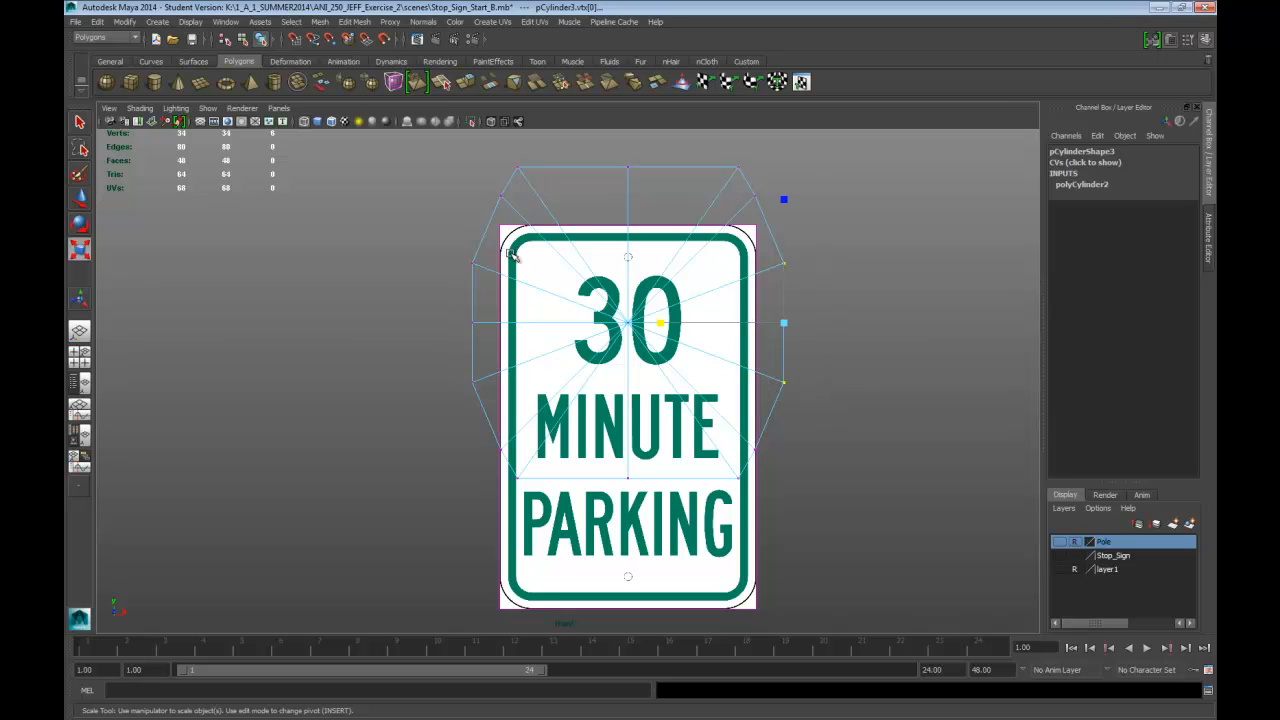
pyautogui.moveTo(437, 320); pyautogui.dragTo(483, 415)
pyautogui.moveTo(628, 200); pyautogui.dragTo(650, 88)
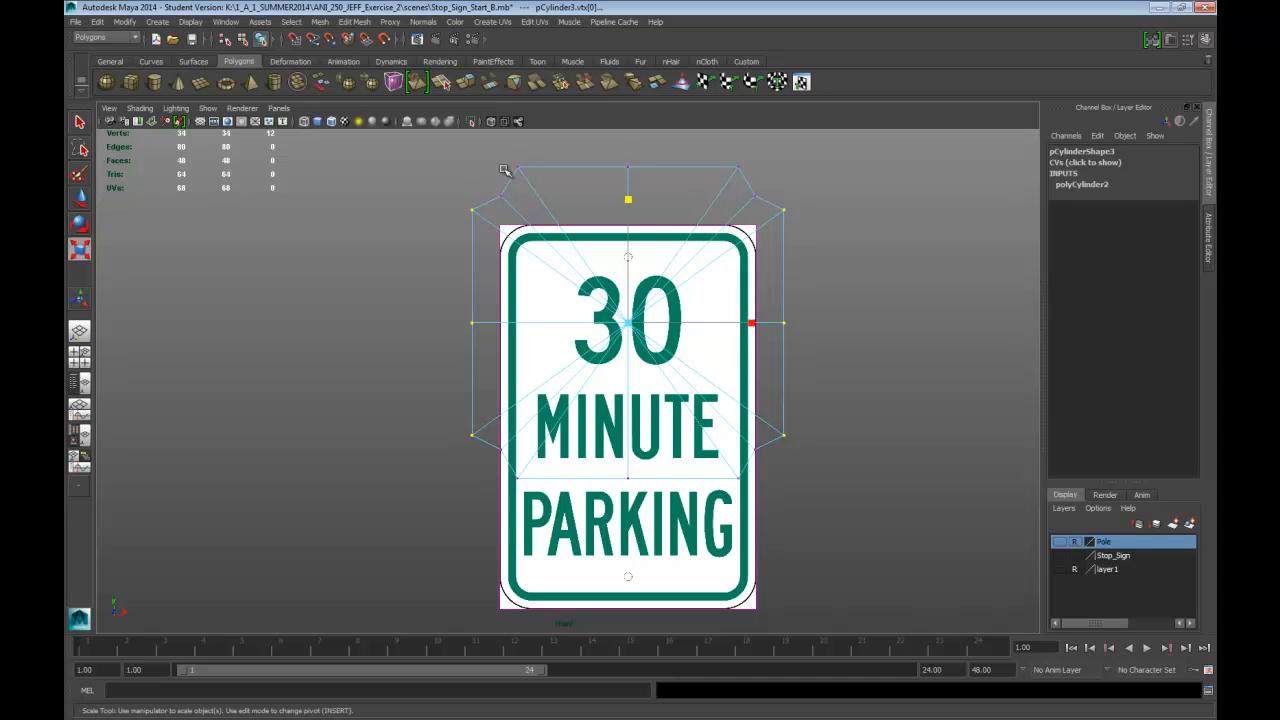
# Step: Select the four diagonal corner vertices of the cylinder and scale them outward uniformly to round out the corners
pyautogui.click(768, 205)
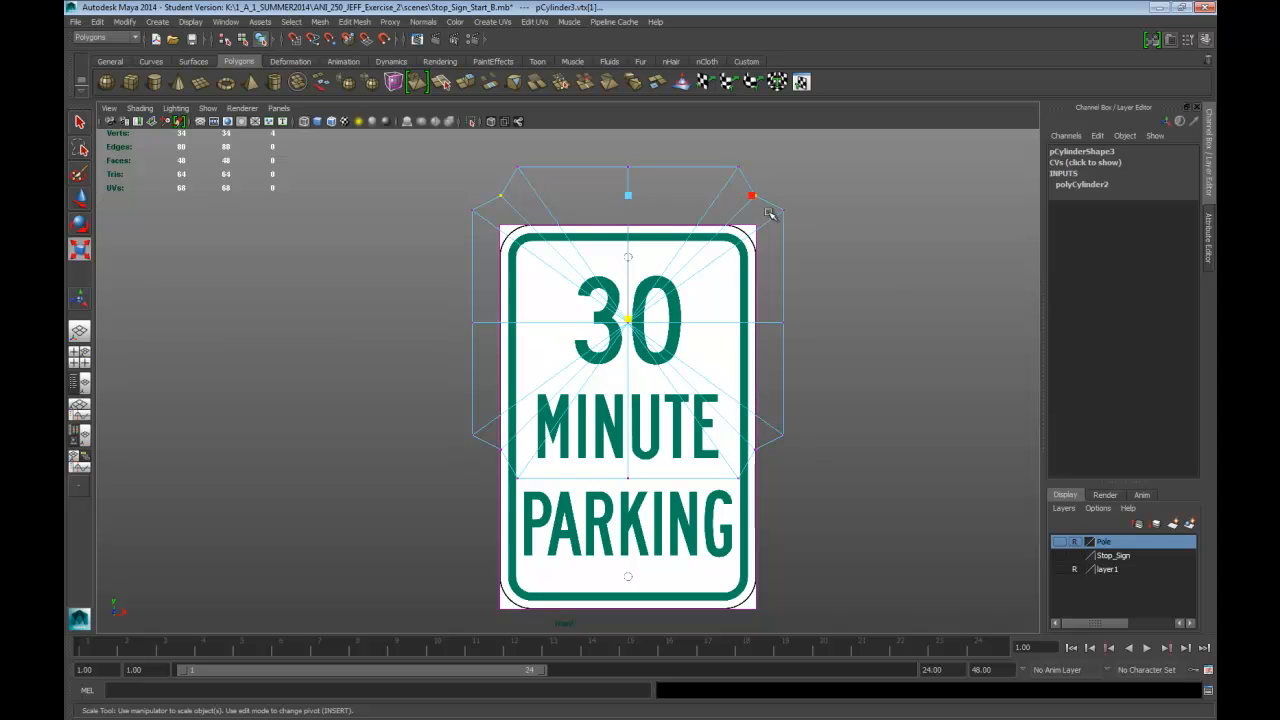
pyautogui.keyDown('shift'); pyautogui.moveTo(746, 439); pyautogui.dragTo(765, 463); pyautogui.keyUp('shift')
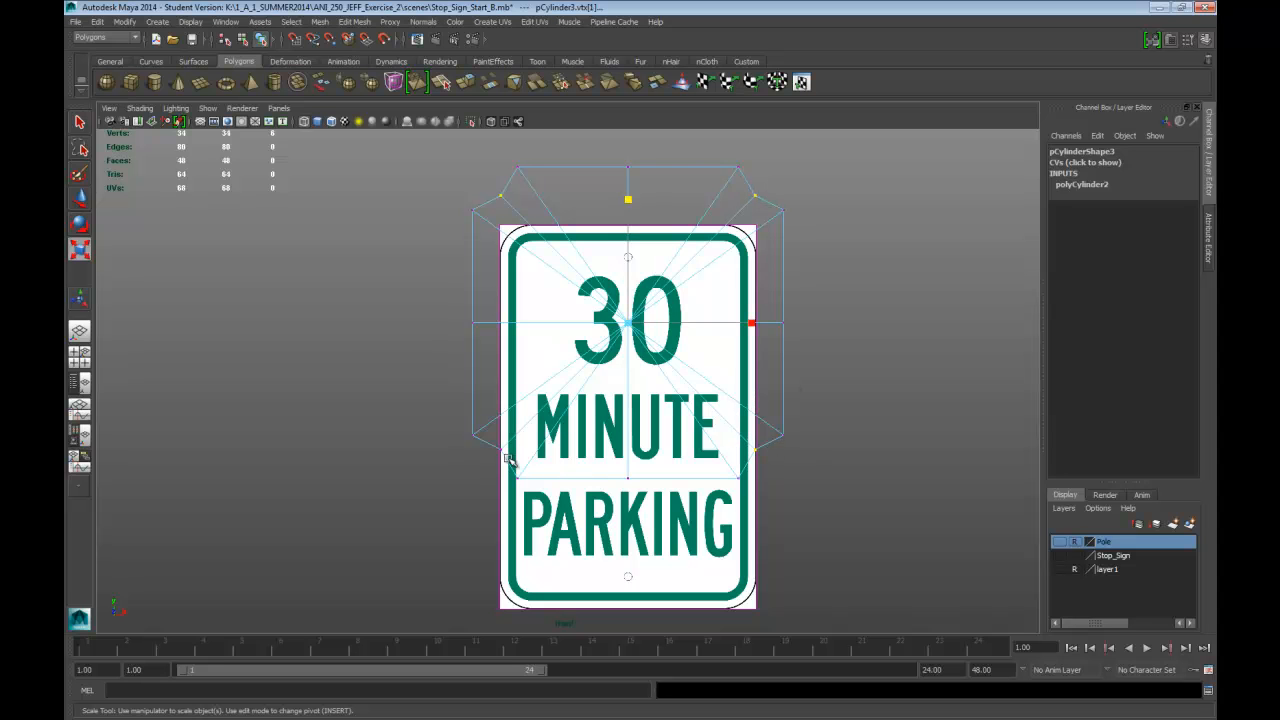
pyautogui.keyDown('shift'); pyautogui.moveTo(490, 442); pyautogui.dragTo(512, 460); pyautogui.keyUp('shift')
pyautogui.moveTo(631, 323); pyautogui.dragTo(655, 315)
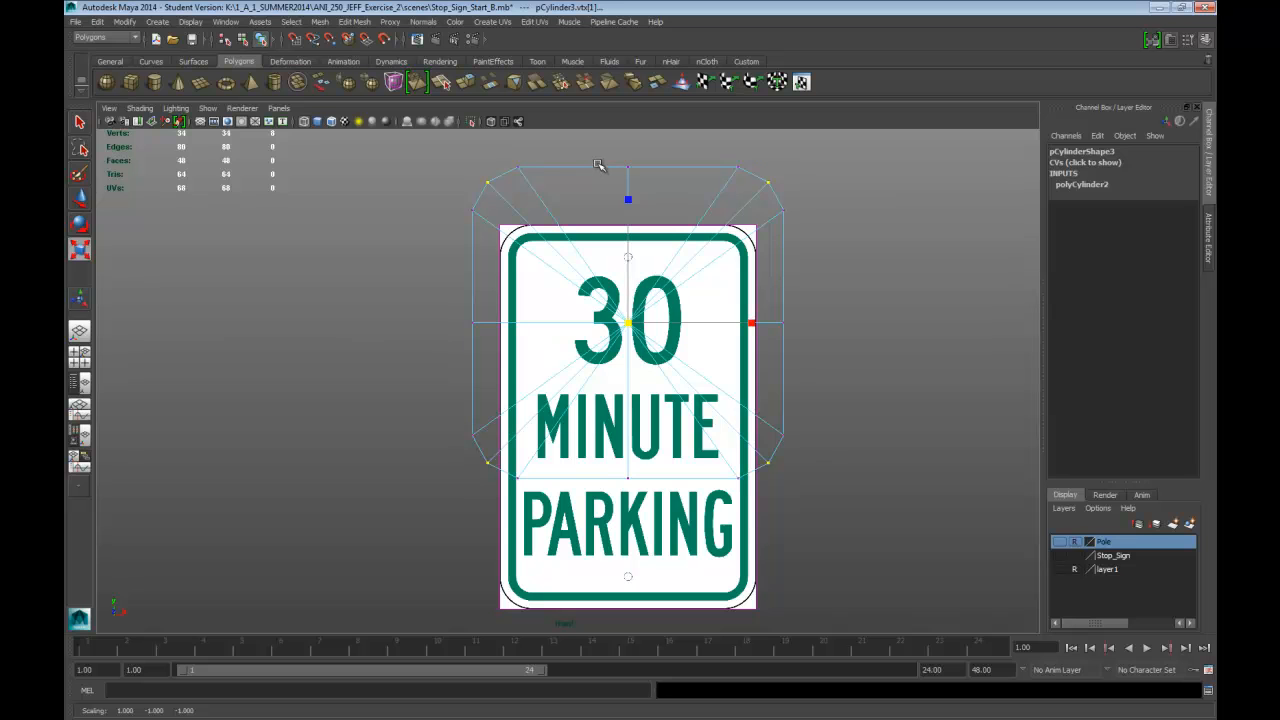
# Step: Return to object mode and move the cylinder down to align its top edge with the sign's top edge
pyautogui.press('F8')
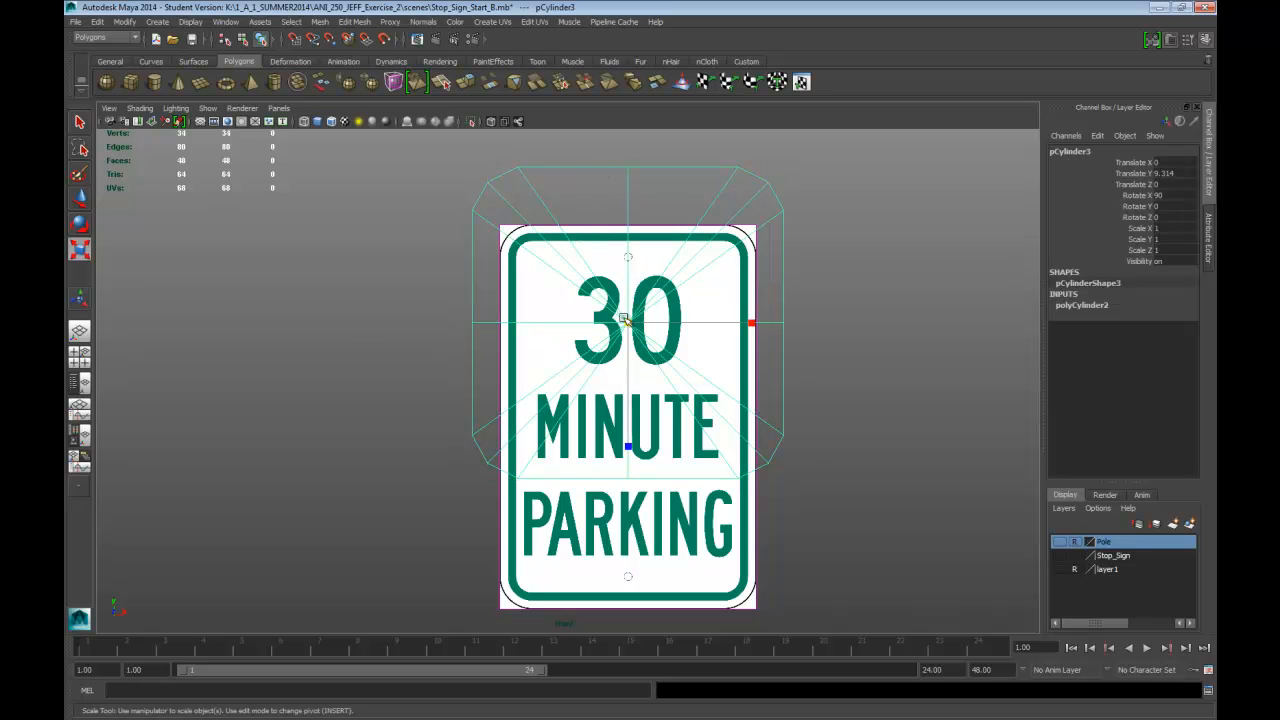
pyautogui.press('w')
pyautogui.moveTo(624, 245); pyautogui.dragTo(630, 292)
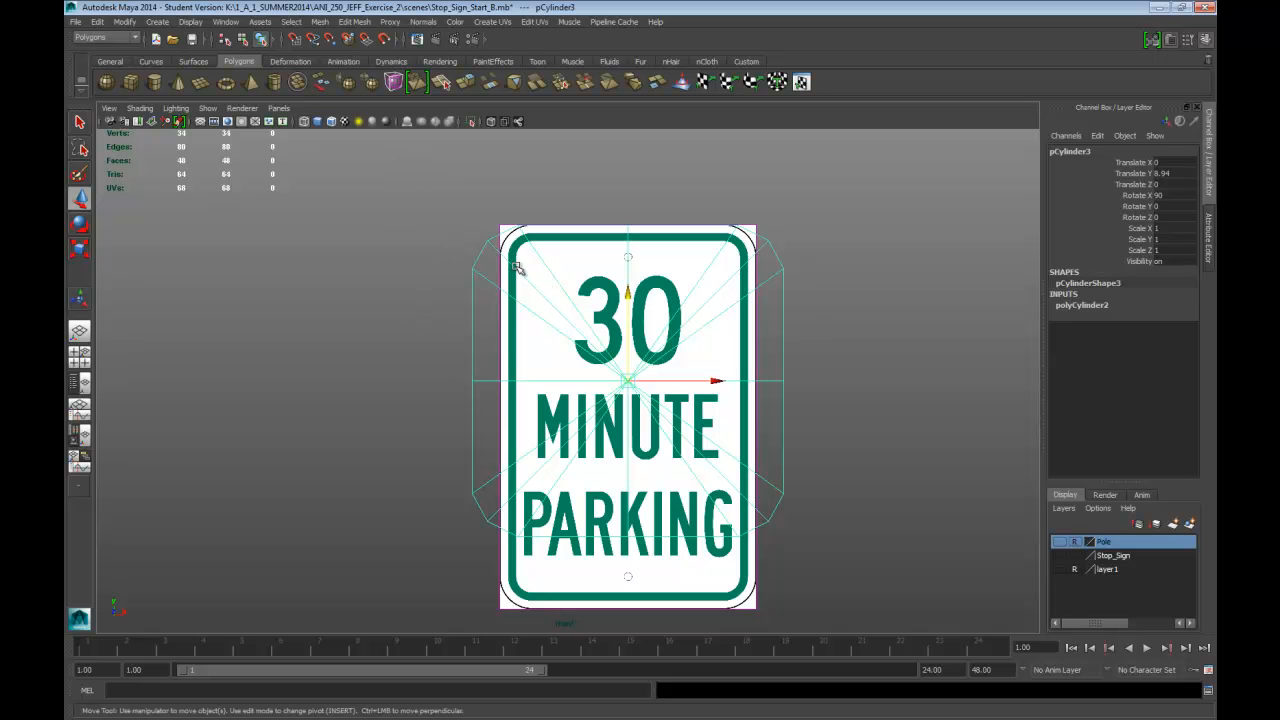
# Step: Move the left and right groups of side vertices inward along X to the sign's left and right edges
pyautogui.moveTo(470, 265); pyautogui.dragTo(400, 262, button='right')
pyautogui.moveTo(326, 200); pyautogui.dragTo(558, 583)
pyautogui.moveTo(585, 381); pyautogui.dragTo(619, 377)
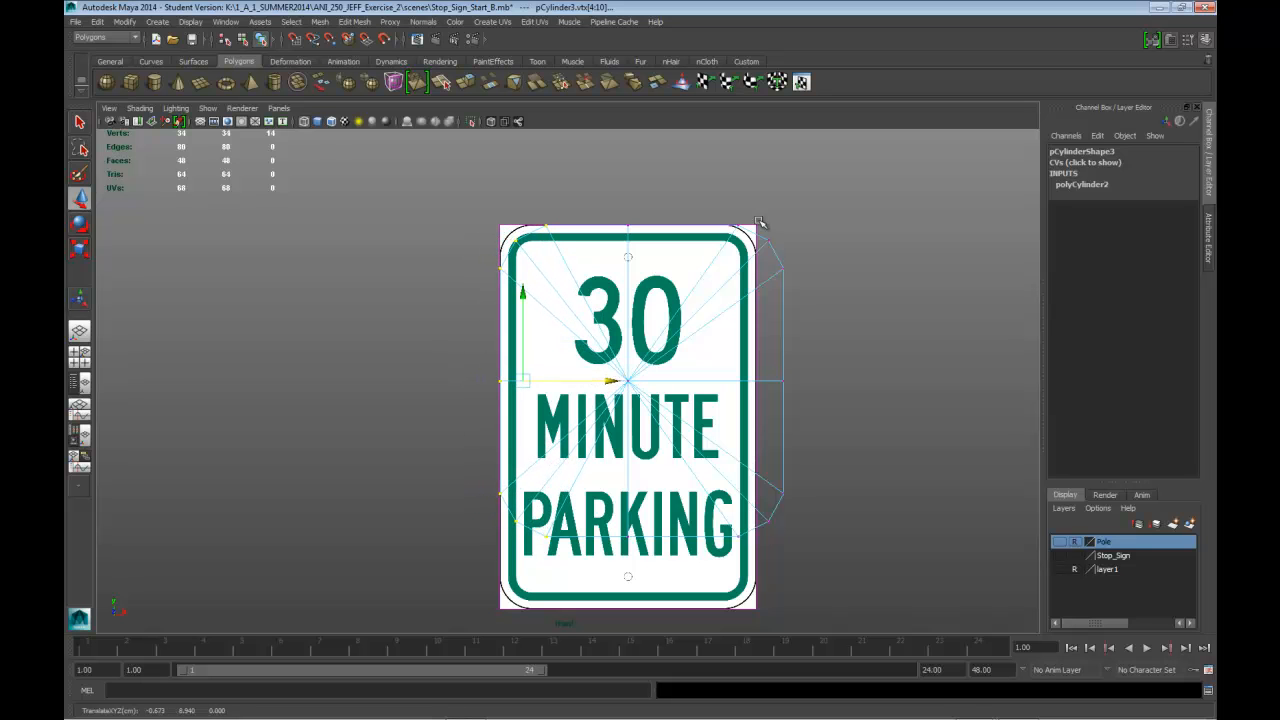
pyautogui.moveTo(725, 188); pyautogui.dragTo(863, 583)
pyautogui.moveTo(846, 383); pyautogui.dragTo(820, 378)
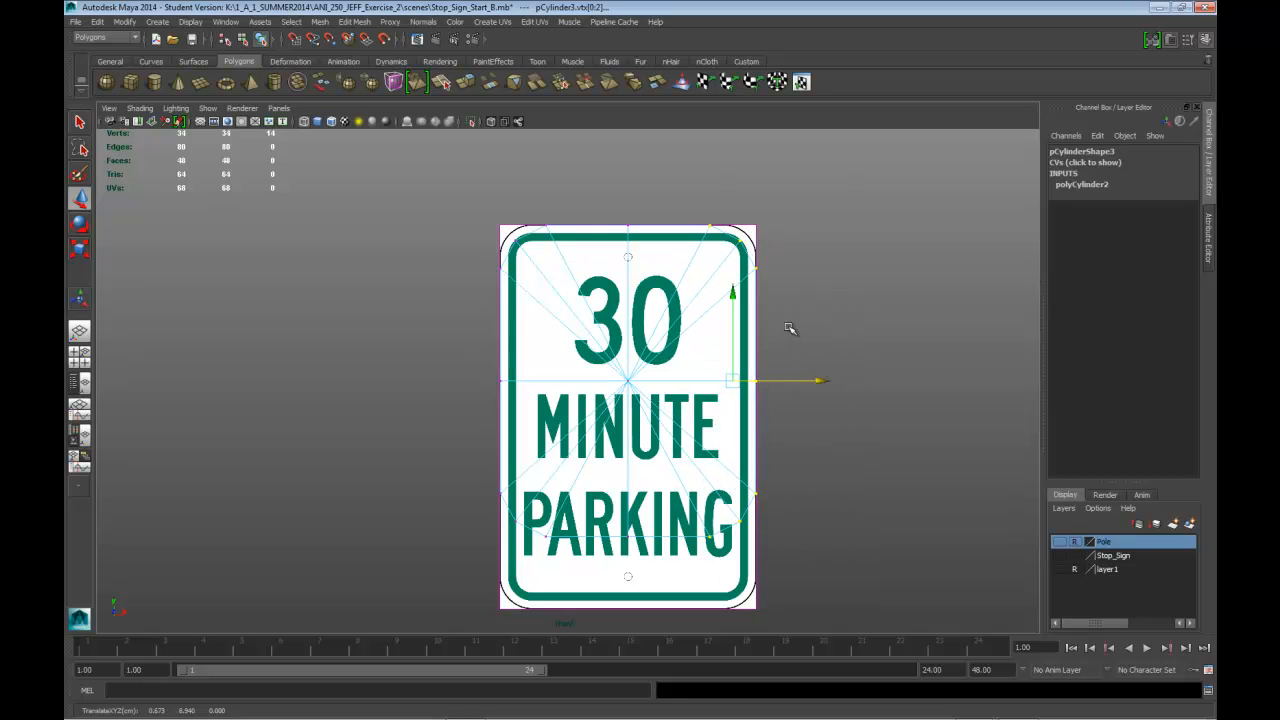
# Step: Select all the lower vertices of the cylinder and move them down to the sign's bottom edge
pyautogui.scroll(5, 535, 258)
pyautogui.moveTo(491, 243); pyautogui.dragTo(537, 306)
pyautogui.keyDown('shift'); pyautogui.moveTo(887, 252); pyautogui.dragTo(916, 291); pyautogui.keyUp('shift')
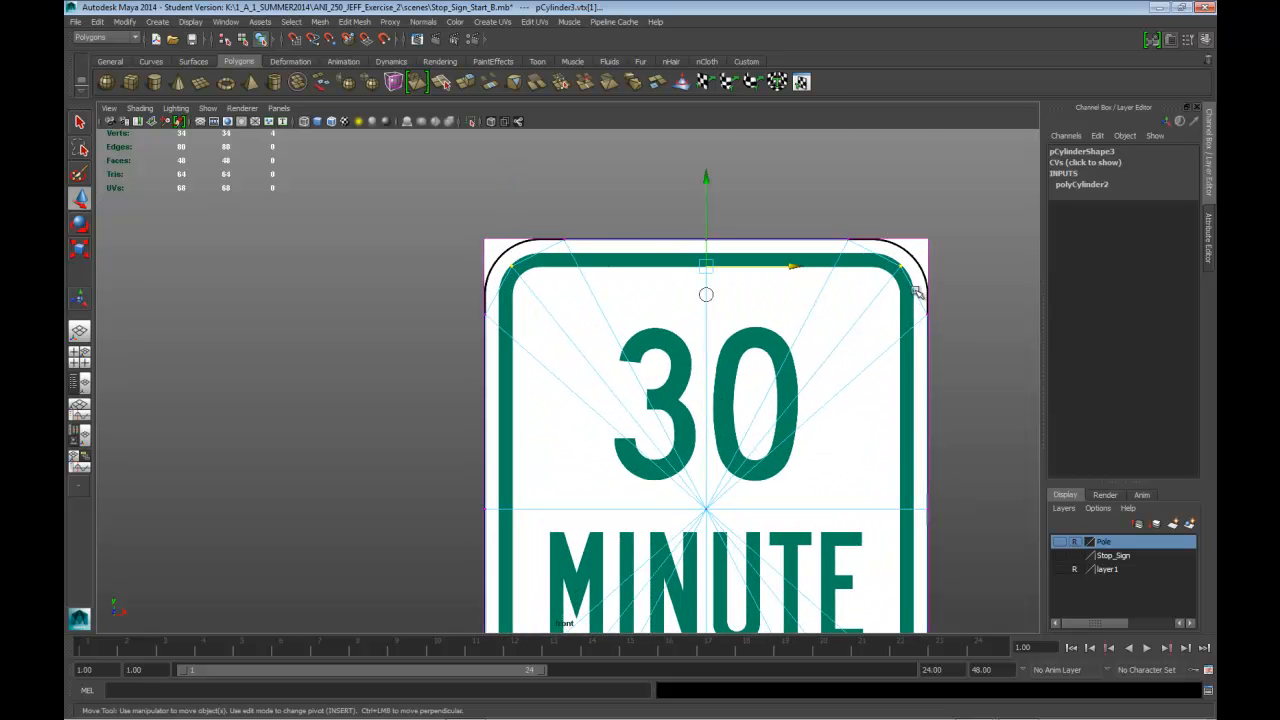
pyautogui.keyDown('alt'); pyautogui.moveTo(857, 374); pyautogui.dragTo(846, 154, button='middle'); pyautogui.keyUp('alt')
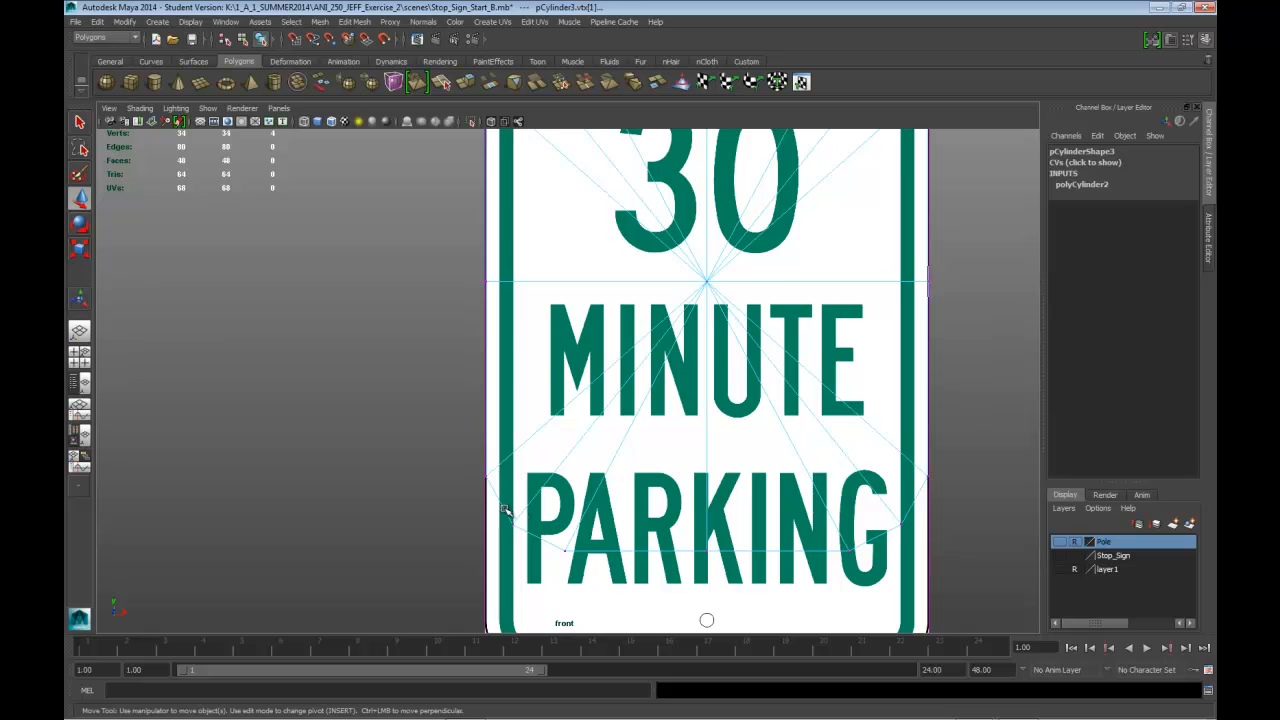
pyautogui.scroll(2, 726, 452)
pyautogui.scroll(-10, 720, 452)
pyautogui.scroll(6, 710, 450)
pyautogui.moveTo(481, 385); pyautogui.dragTo(903, 645)
pyautogui.moveTo(664, 466); pyautogui.dragTo(666, 460)
# Step: Select the four diagonal corner vertices and scale them outward uniformly toward the sign's rounded corner outline
pyautogui.moveTo(518, 542); pyautogui.dragTo(551, 565)
pyautogui.keyDown('shift'); pyautogui.moveTo(775, 541); pyautogui.dragTo(806, 578); pyautogui.keyUp('shift')
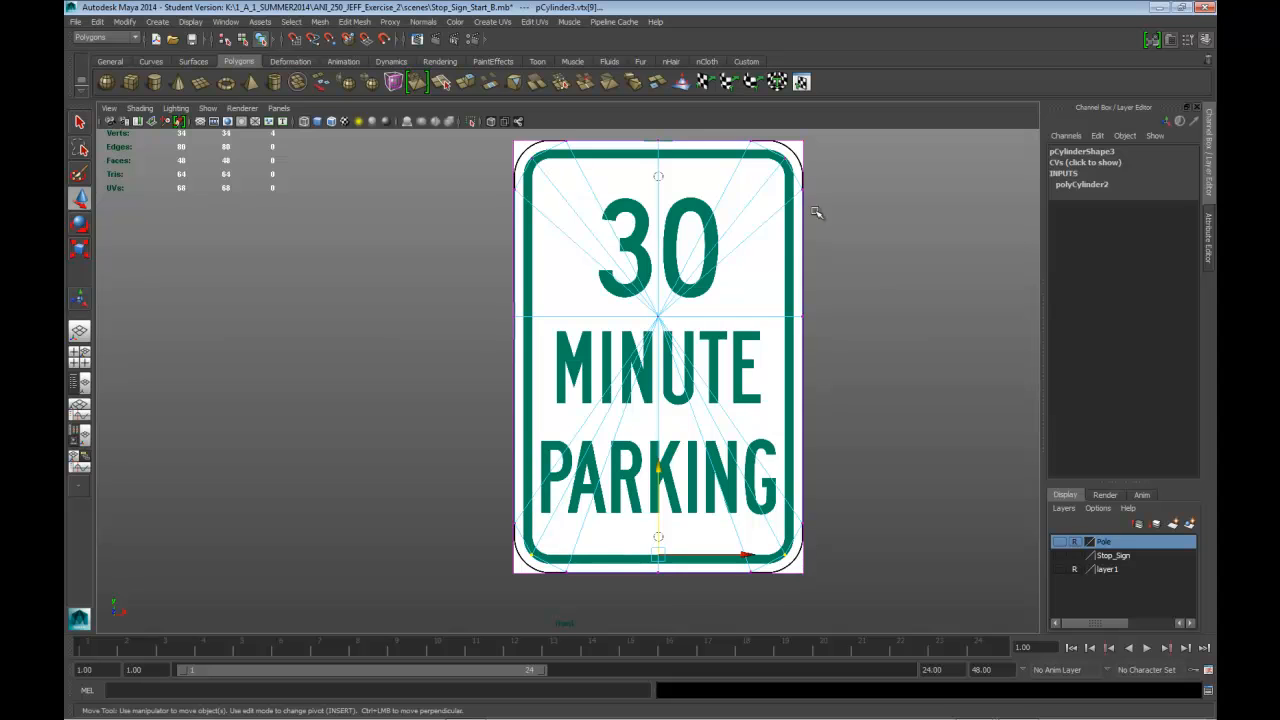
pyautogui.keyDown('shift'); pyautogui.moveTo(776, 147); pyautogui.dragTo(790, 168); pyautogui.keyUp('shift')
pyautogui.keyDown('shift'); pyautogui.moveTo(526, 149); pyautogui.dragTo(568, 186); pyautogui.keyUp('shift')
pyautogui.press('r')
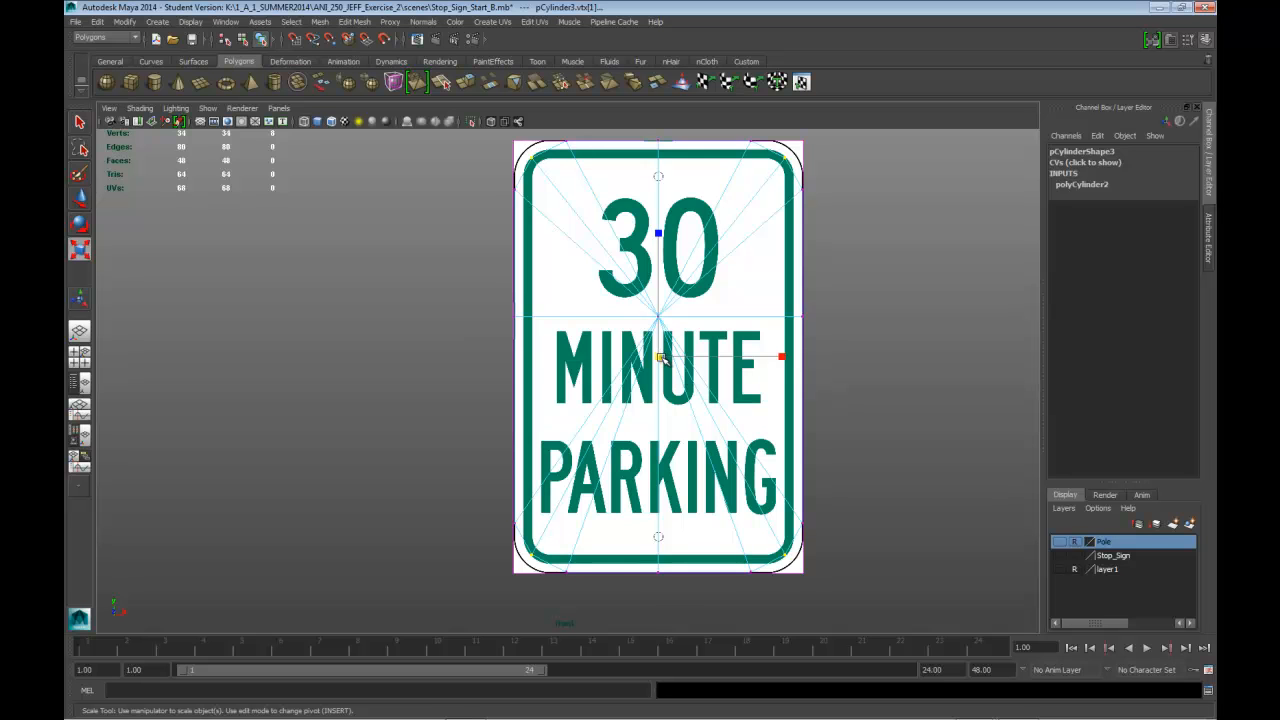
pyautogui.moveTo(660, 358); pyautogui.dragTo(680, 357)
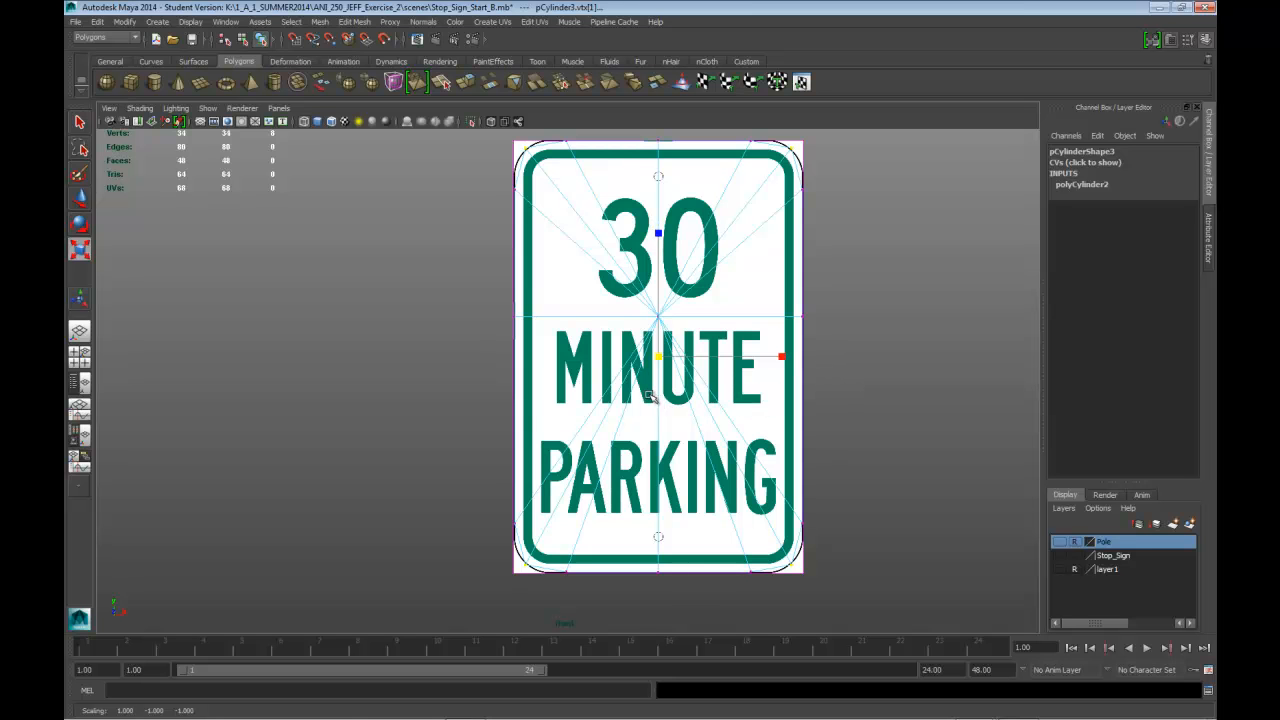
# Step: Scale the top vertex row wider along X so its end vertices meet the start of the sign's corner curves
pyautogui.keyDown('alt'); pyautogui.moveTo(614, 364); pyautogui.dragTo(647, 517, button='middle'); pyautogui.keyUp('alt')
pyautogui.scroll(5, 640, 477)
pyautogui.keyDown('alt'); pyautogui.moveTo(649, 339); pyautogui.dragTo(607, 465, button='middle'); pyautogui.keyUp('alt')
pyautogui.scroll(2, 707, 491)
pyautogui.moveTo(581, 355); pyautogui.dragTo(628, 402)
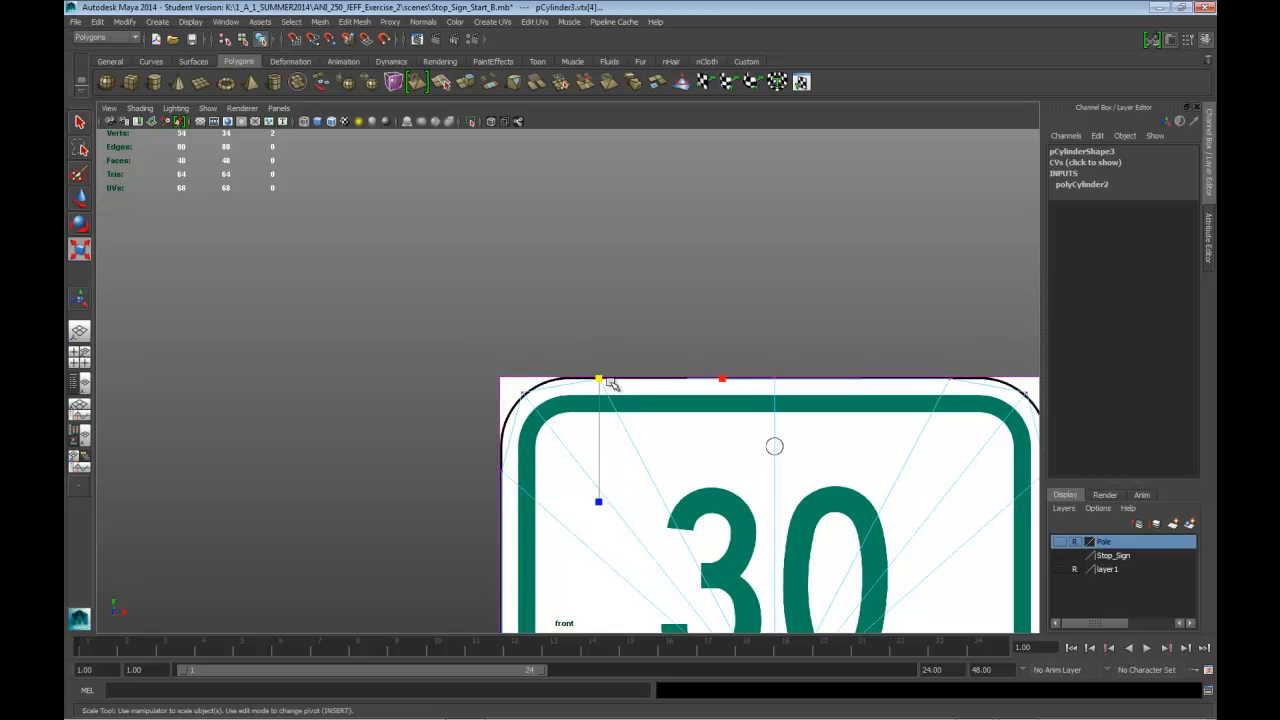
pyautogui.press('w')
pyautogui.moveTo(599, 336); pyautogui.dragTo(946, 427)
pyautogui.hotkey('ctrl', 'z')
pyautogui.moveTo(588, 328); pyautogui.dragTo(986, 401)
pyautogui.press('r')
pyautogui.moveTo(903, 378); pyautogui.dragTo(925, 378)
# Step: Select the upper and lower side vertices and scale them apart vertically to match where the sign's corner curves begin
pyautogui.moveTo(493, 456); pyautogui.dragTo(534, 486)
pyautogui.scroll(-5, 545, 484)
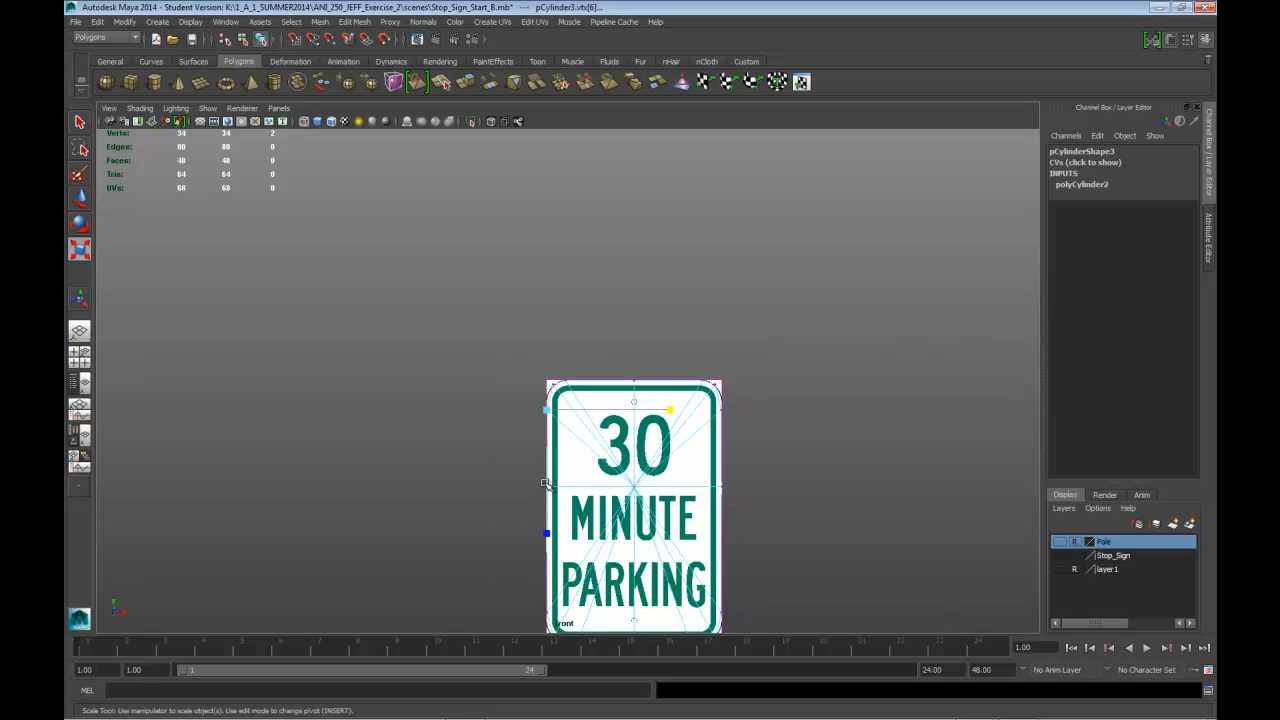
pyautogui.scroll(1, 596, 485)
pyautogui.keyDown('alt'); pyautogui.moveTo(643, 483); pyautogui.dragTo(676, 373, button='middle'); pyautogui.keyUp('alt')
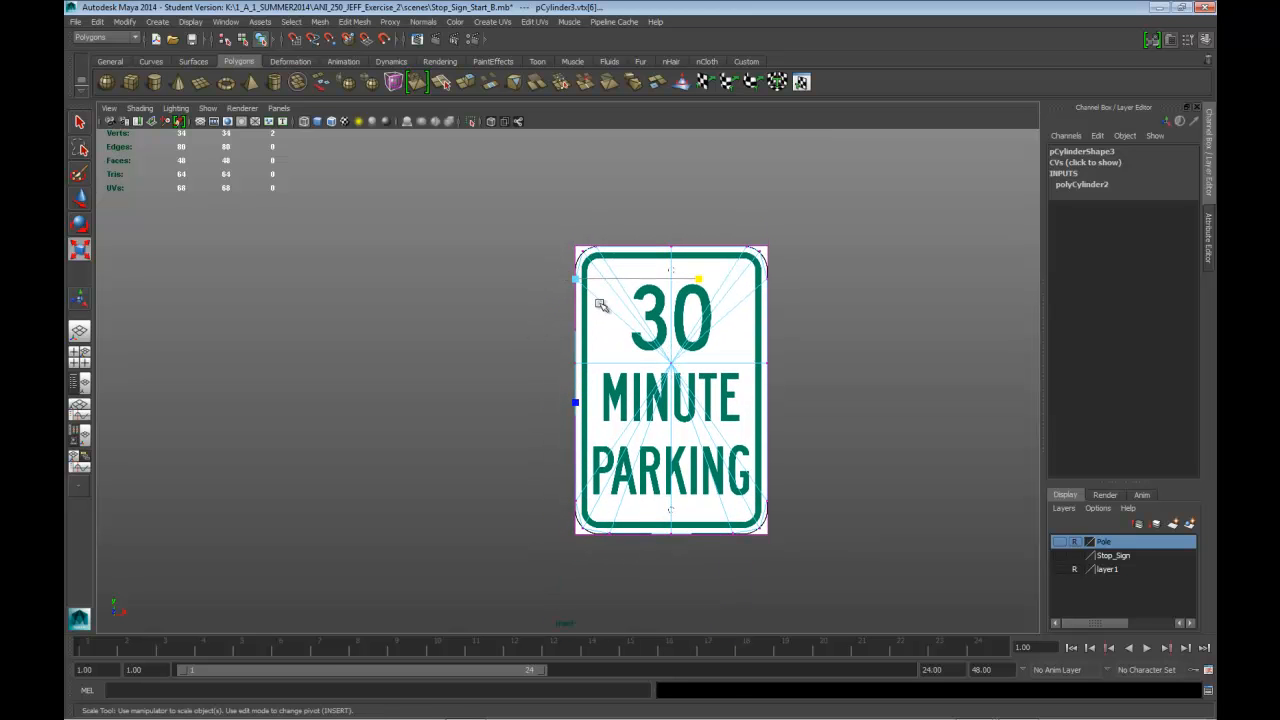
pyautogui.scroll(1, 668, 395)
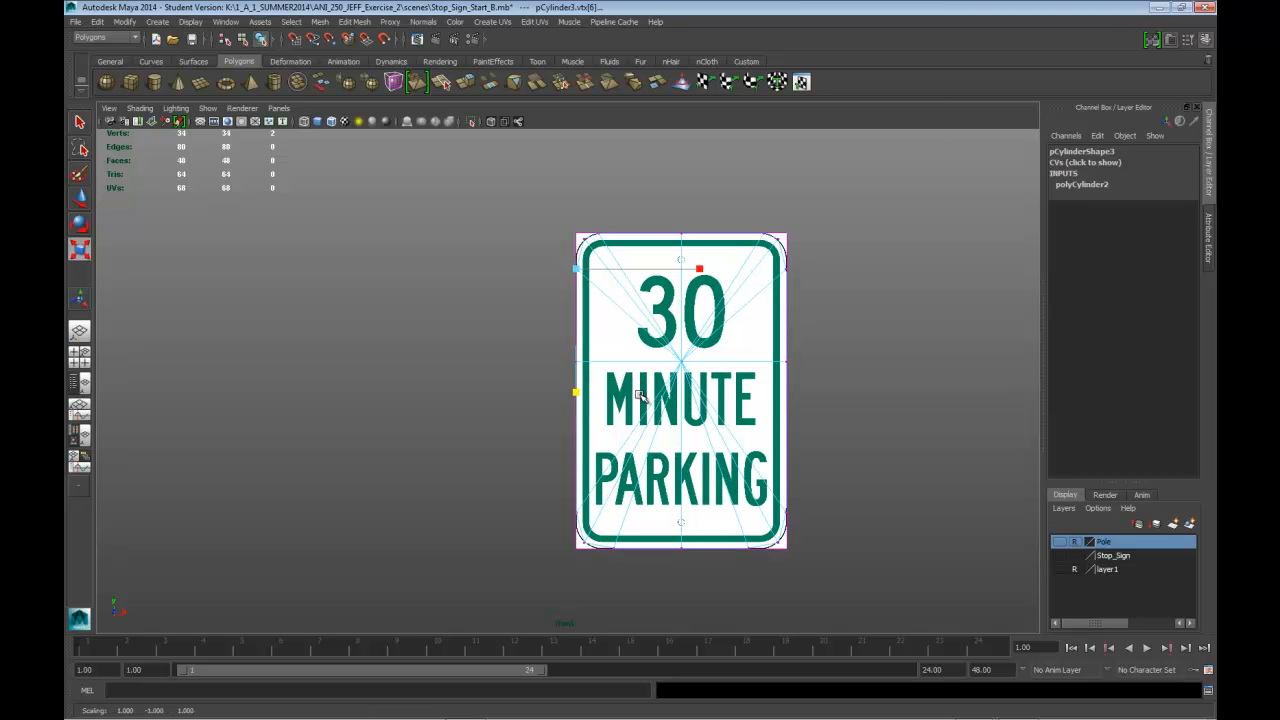
pyautogui.keyDown('alt'); pyautogui.moveTo(647, 400); pyautogui.dragTo(583, 383, button='middle'); pyautogui.keyUp('alt')
pyautogui.scroll(4, 583, 383)
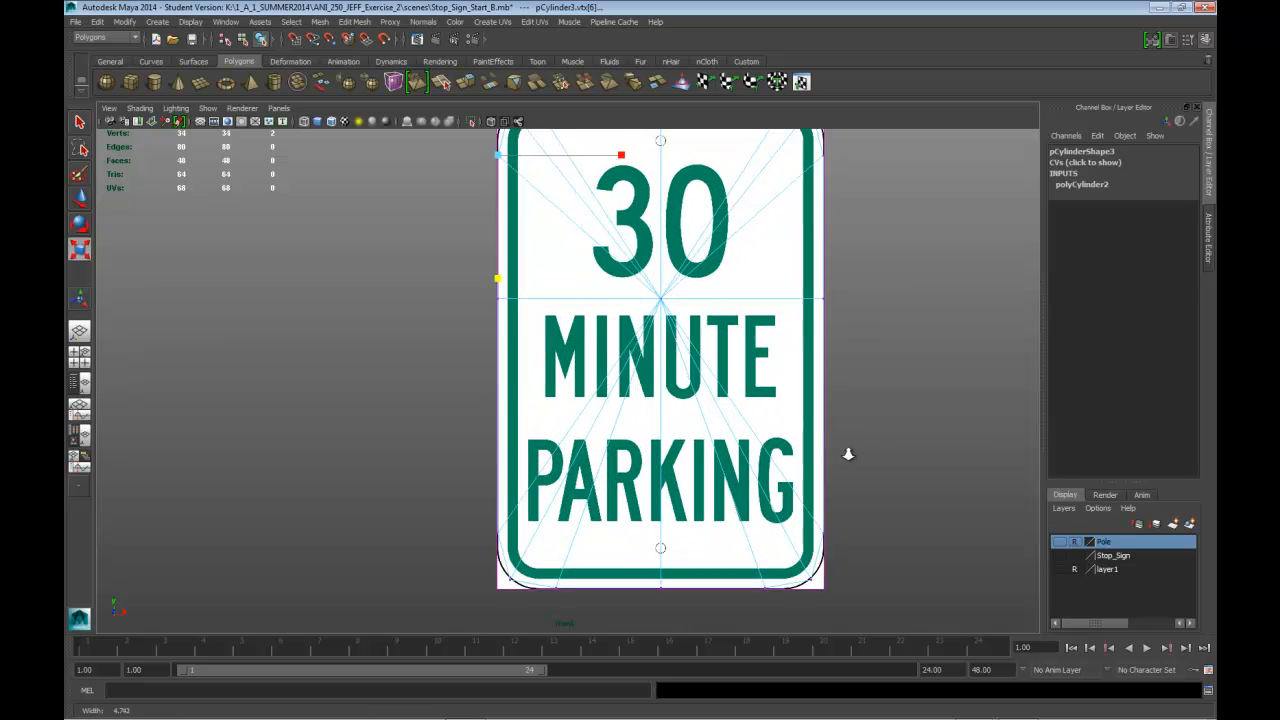
pyautogui.moveTo(718, 390)
pyautogui.keyDown('alt'); pyautogui.mouseDown(button='middle')
pyautogui.moveTo(708, 430)
pyautogui.moveTo(708, 371)
pyautogui.mouseUp(button='middle'); pyautogui.keyUp('alt')
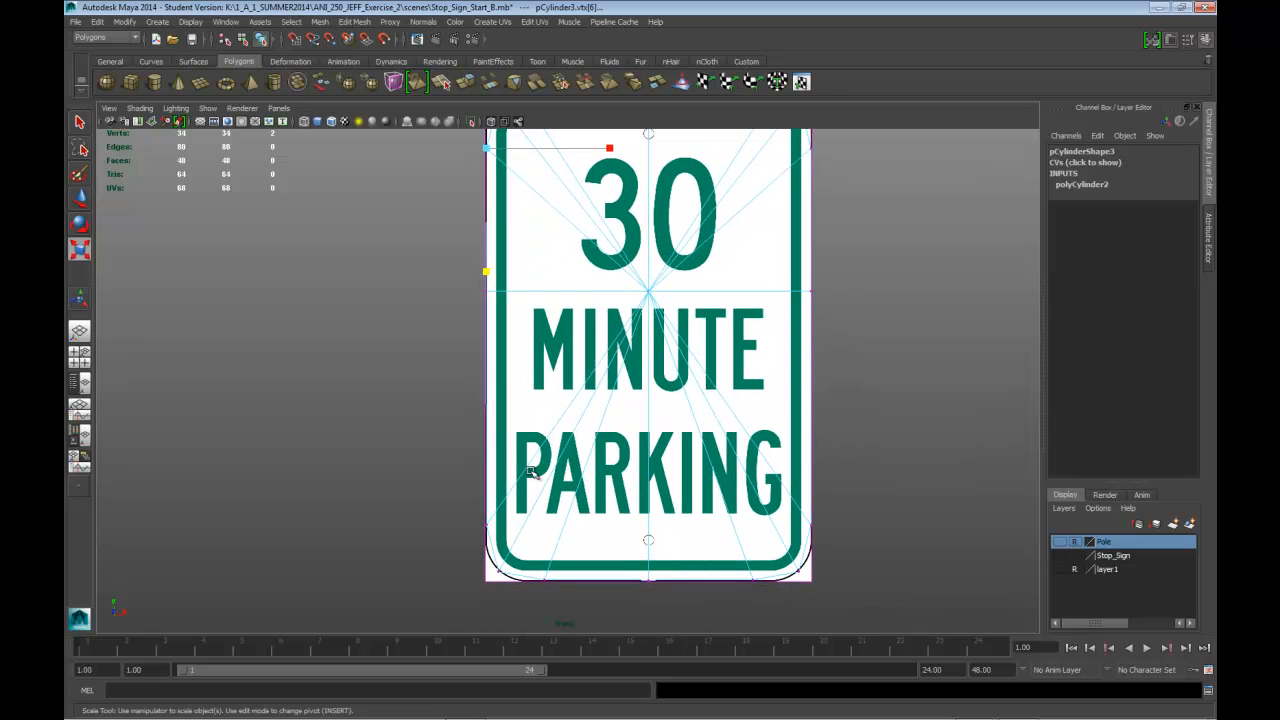
pyautogui.moveTo(446, 506); pyautogui.dragTo(836, 542)
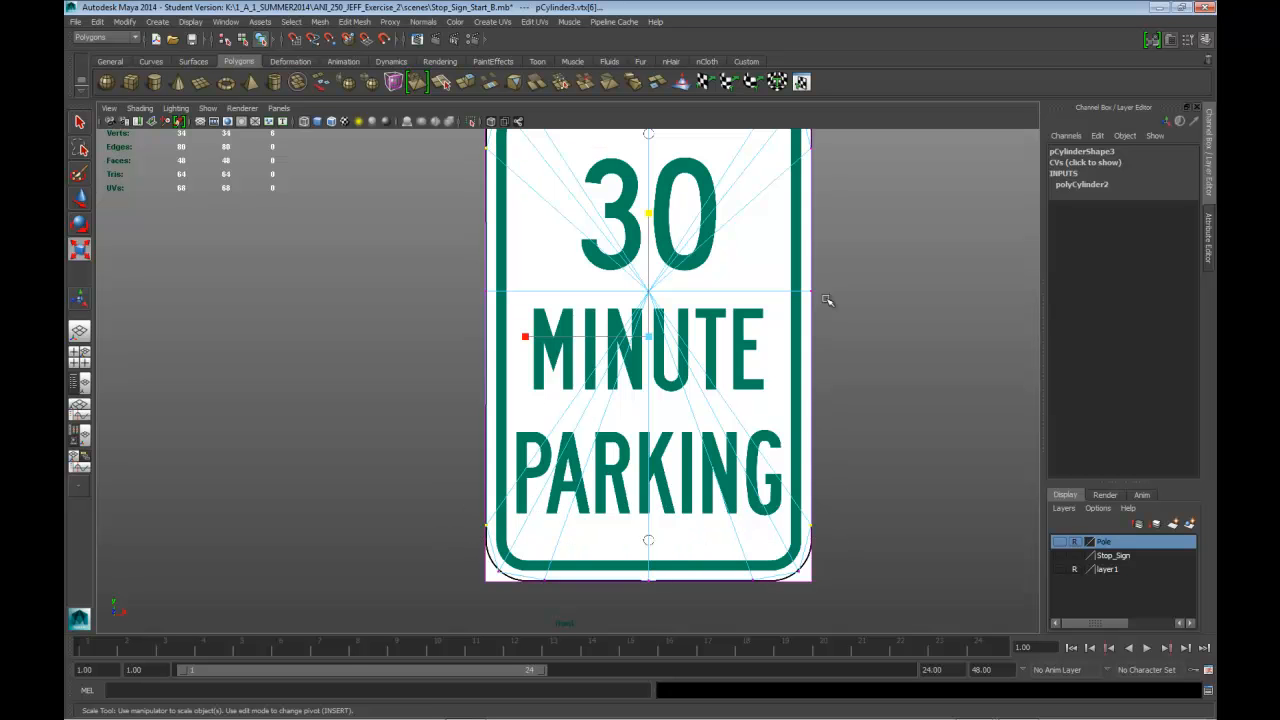
pyautogui.keyDown('alt'); pyautogui.moveTo(838, 265); pyautogui.dragTo(774, 306, button='middle'); pyautogui.keyUp('alt')
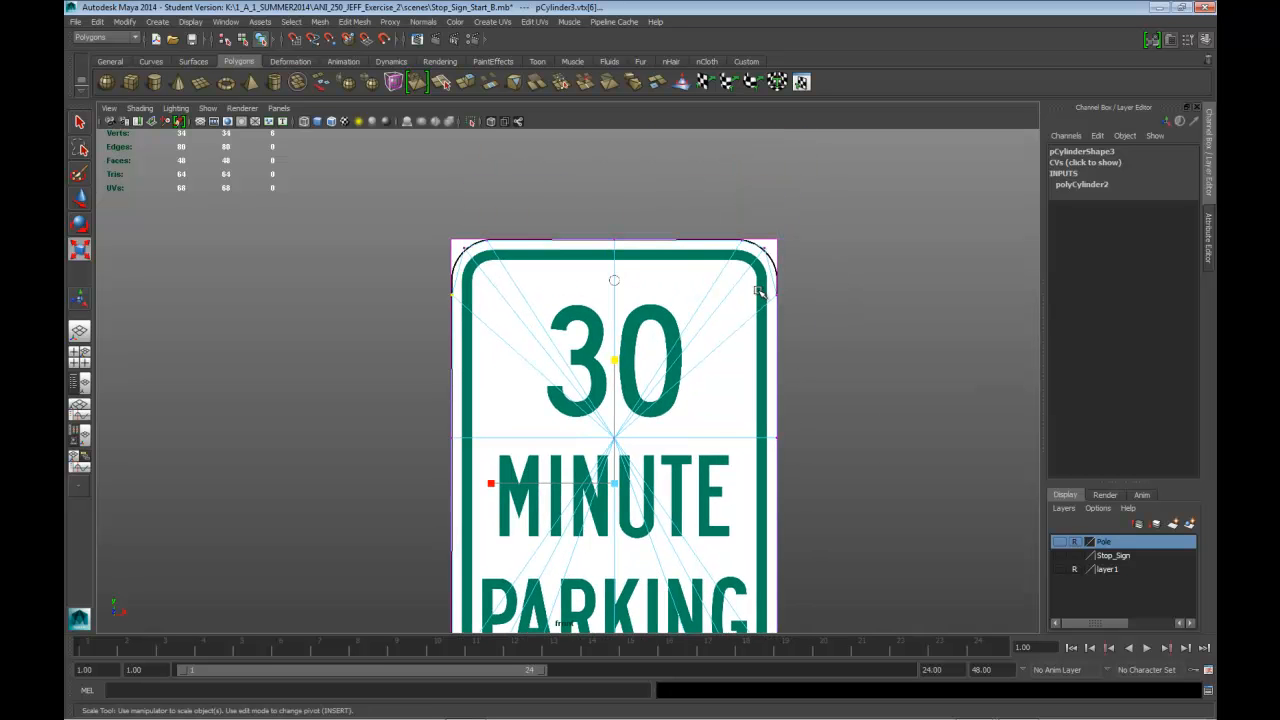
pyautogui.moveTo(614, 360); pyautogui.dragTo(618, 345)
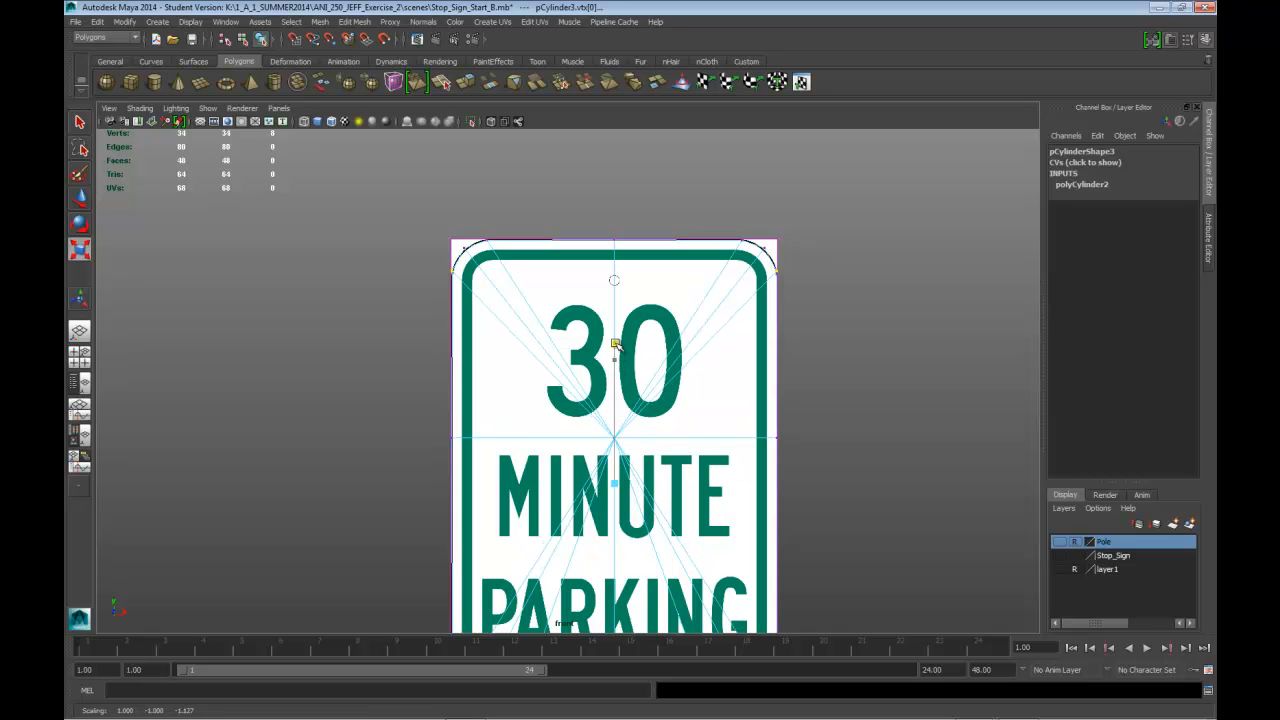
# Step: Scale the bottom vertex row wider along X to match the sign's lower corner curves
pyautogui.keyDown('alt'); pyautogui.moveTo(698, 414); pyautogui.dragTo(712, 317, button='middle'); pyautogui.keyUp('alt')
pyautogui.moveTo(546, 446); pyautogui.dragTo(772, 478)
pyautogui.moveTo(538, 471); pyautogui.dragTo(511, 474)
pyautogui.keyDown('alt'); pyautogui.moveTo(600, 280); pyautogui.dragTo(612, 498, button='middle'); pyautogui.keyUp('alt')
pyautogui.keyDown('alt'); pyautogui.moveTo(651, 411); pyautogui.dragTo(634, 343, button='middle'); pyautogui.keyUp('alt')
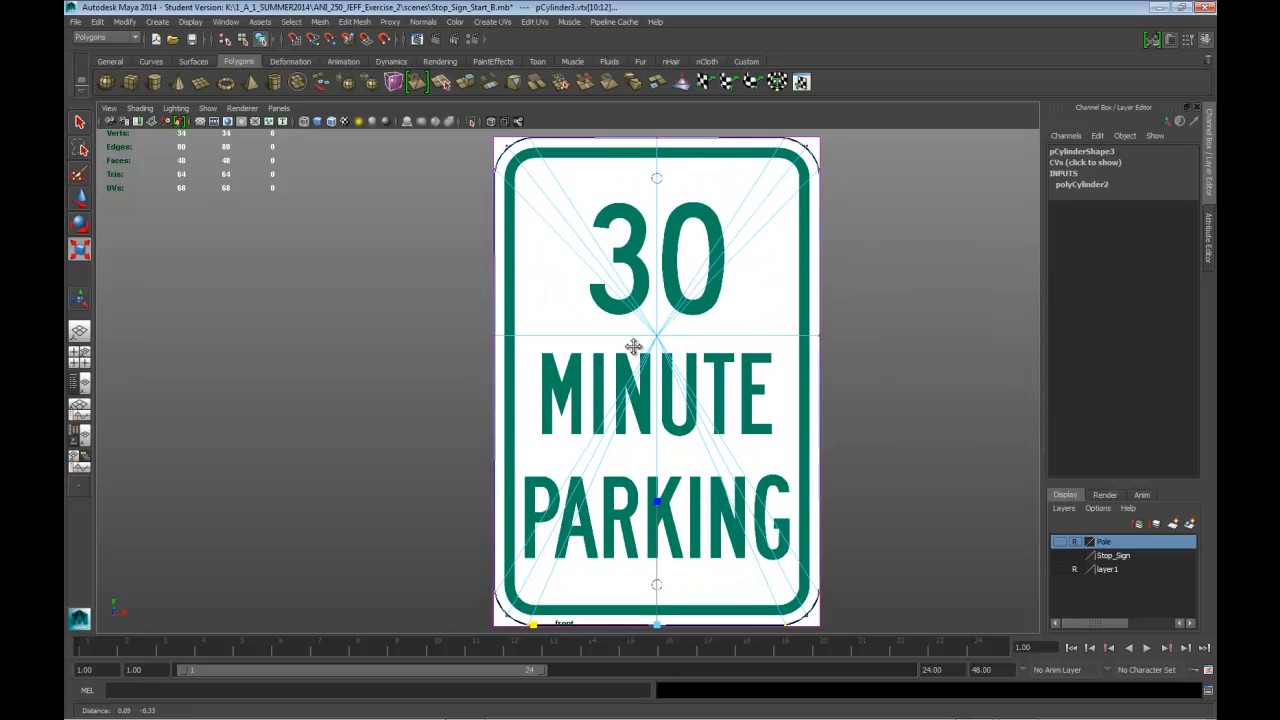
# Step: Move the middle horizontal row of vertices down to the vertical centre of the sign
pyautogui.moveTo(480, 318); pyautogui.dragTo(831, 363)
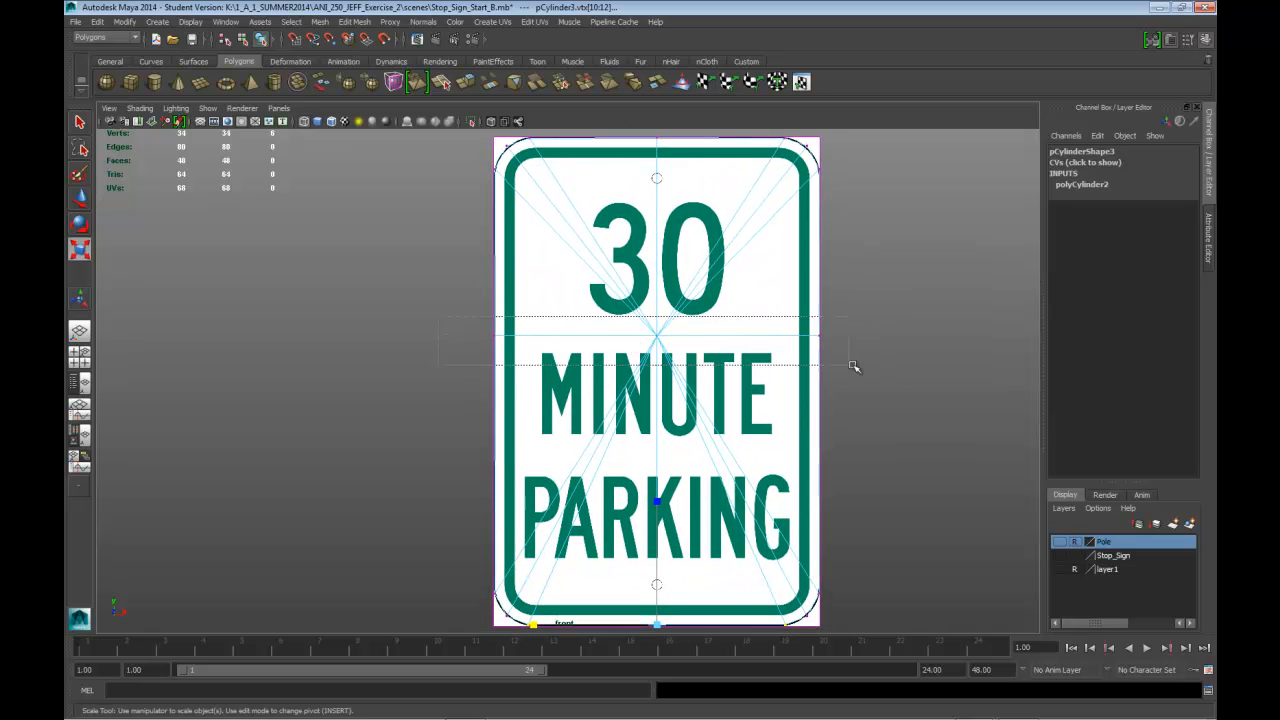
pyautogui.press('w')
pyautogui.moveTo(667, 256); pyautogui.dragTo(656, 291)
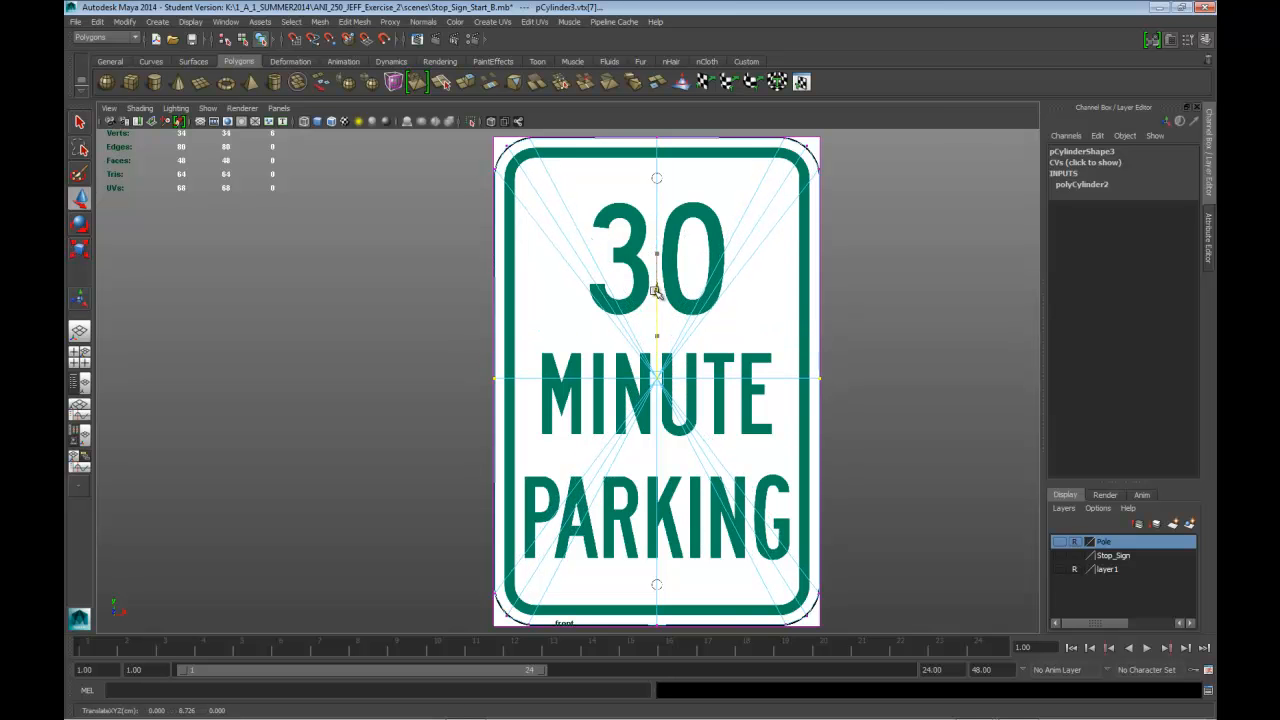
# Step: Check the cylinder's uneven ends in the perspective view and select its back row of vertices in the top view
pyautogui.press('space')
pyautogui.press('space')
pyautogui.keyDown('alt'); pyautogui.moveTo(753, 342); pyautogui.dragTo(826, 311); pyautogui.keyUp('alt')
pyautogui.keyDown('alt'); pyautogui.moveTo(738, 295); pyautogui.dragTo(766, 383, button='middle'); pyautogui.keyUp('alt')
pyautogui.scroll(4, 764, 385)
pyautogui.keyDown('alt'); pyautogui.moveTo(764, 385); pyautogui.dragTo(663, 537); pyautogui.keyUp('alt')
pyautogui.press('space')
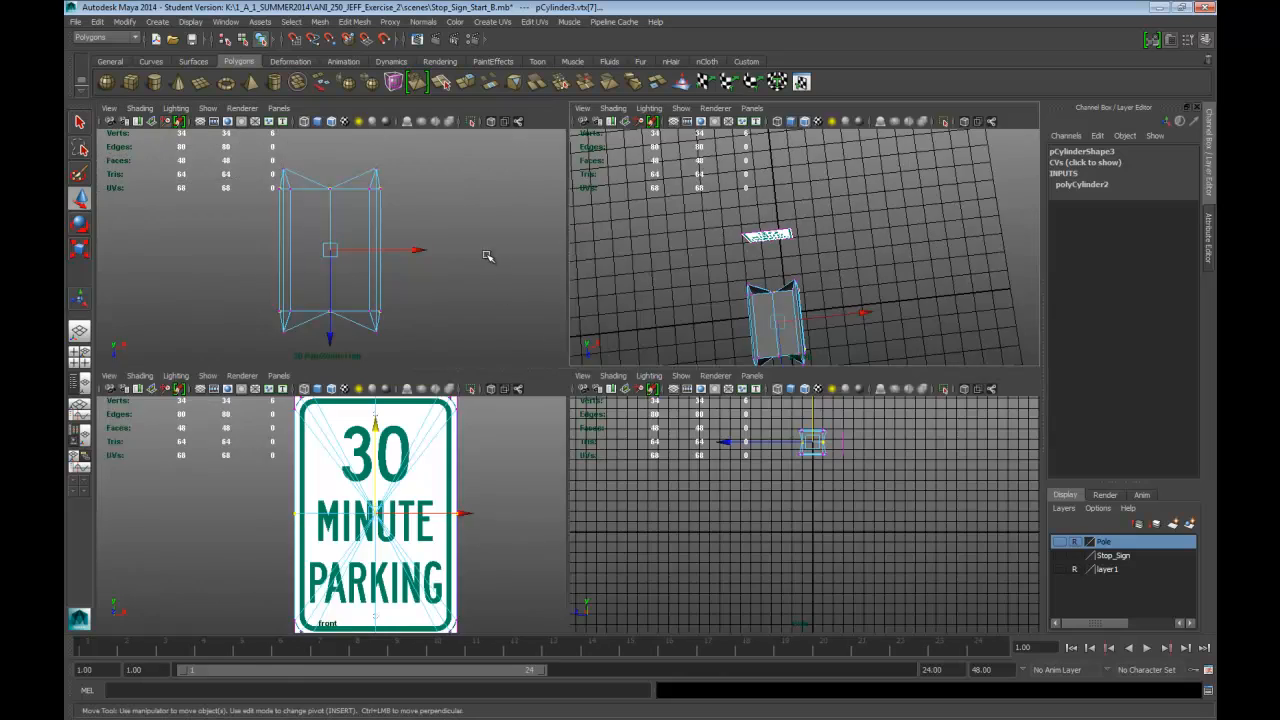
pyautogui.press('space')
pyautogui.keyDown('alt'); pyautogui.moveTo(717, 374); pyautogui.dragTo(765, 418, button='middle'); pyautogui.keyUp('alt')
pyautogui.moveTo(713, 368); pyautogui.dragTo(720, 370)
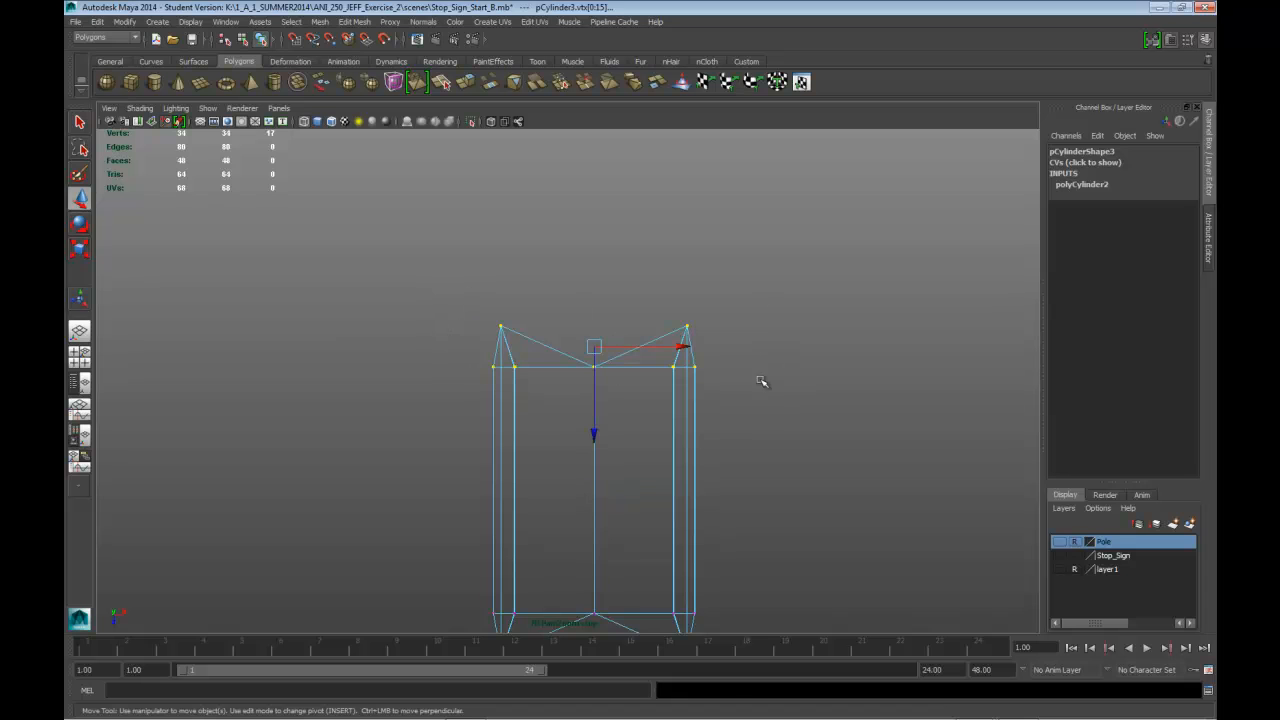
# Step: Show the grid and, with Retain component spacing off for the Move tool, snap the back vertices flat onto one grid line
pyautogui.click(210, 121)
pyautogui.scroll(-3, 500, 280)
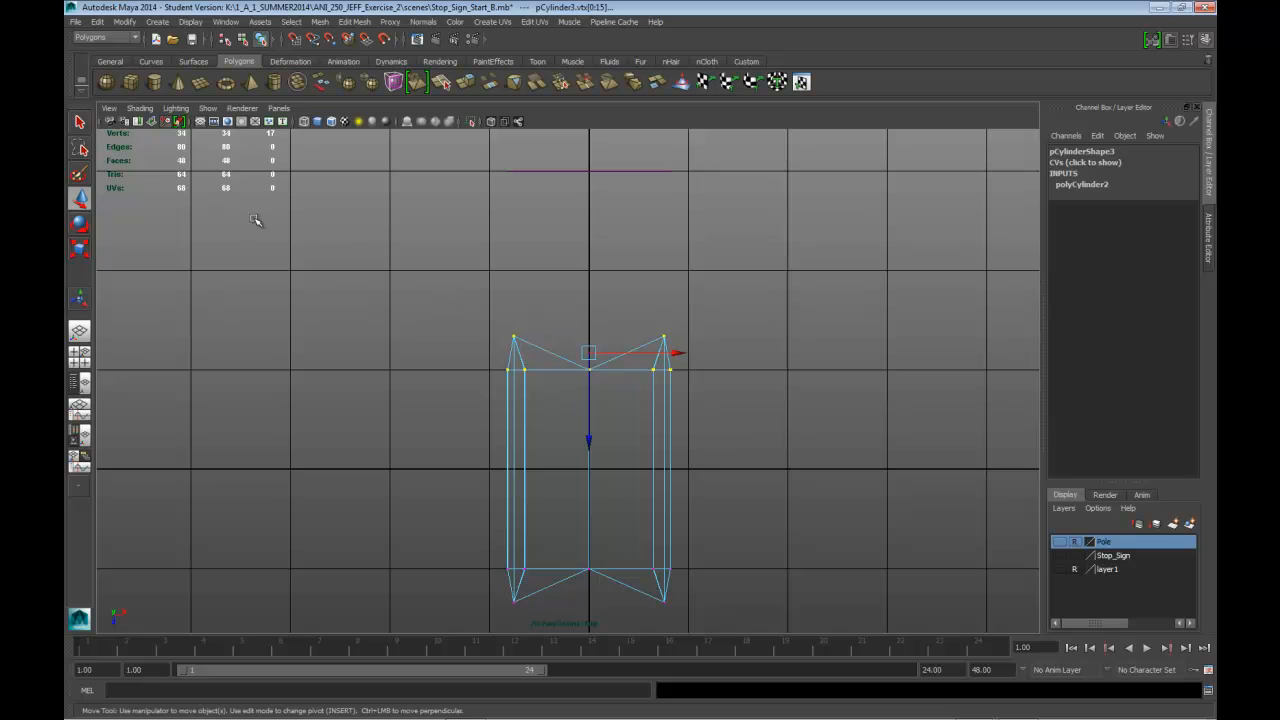
pyautogui.doubleClick(81, 198)
pyautogui.scroll(-4, 240, 425)
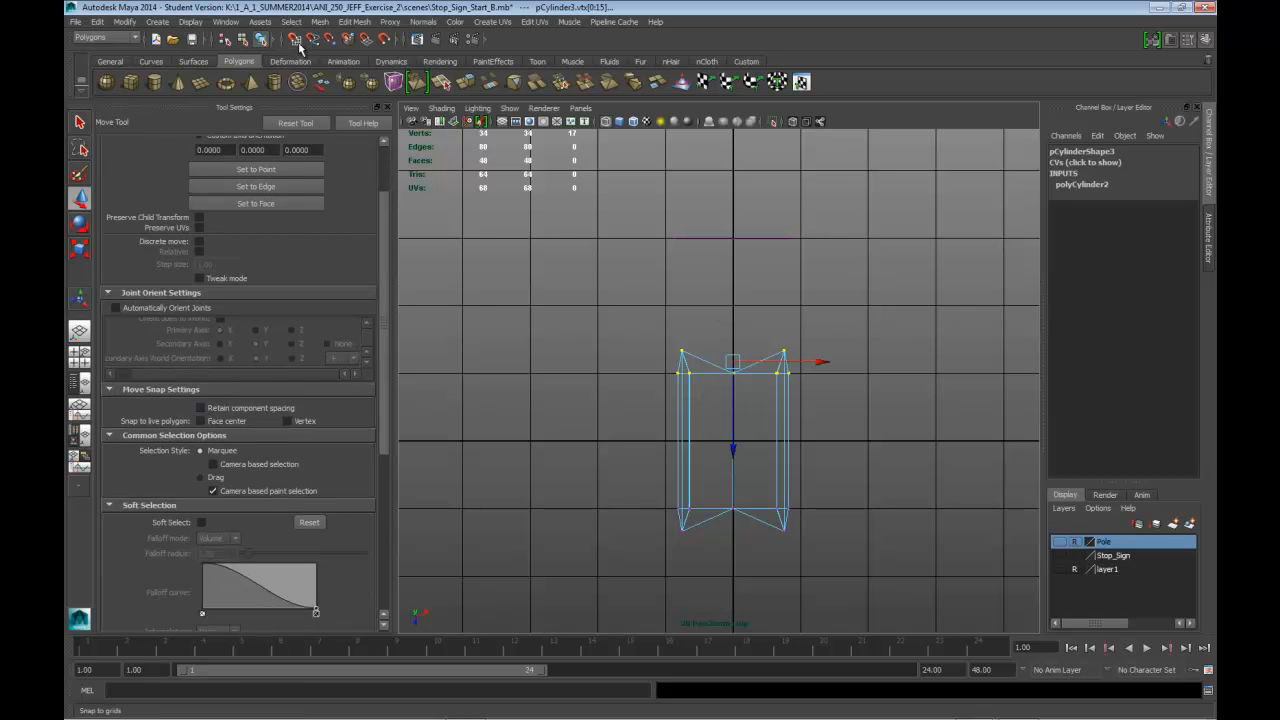
pyautogui.moveTo(736, 450); pyautogui.dragTo(731, 387)
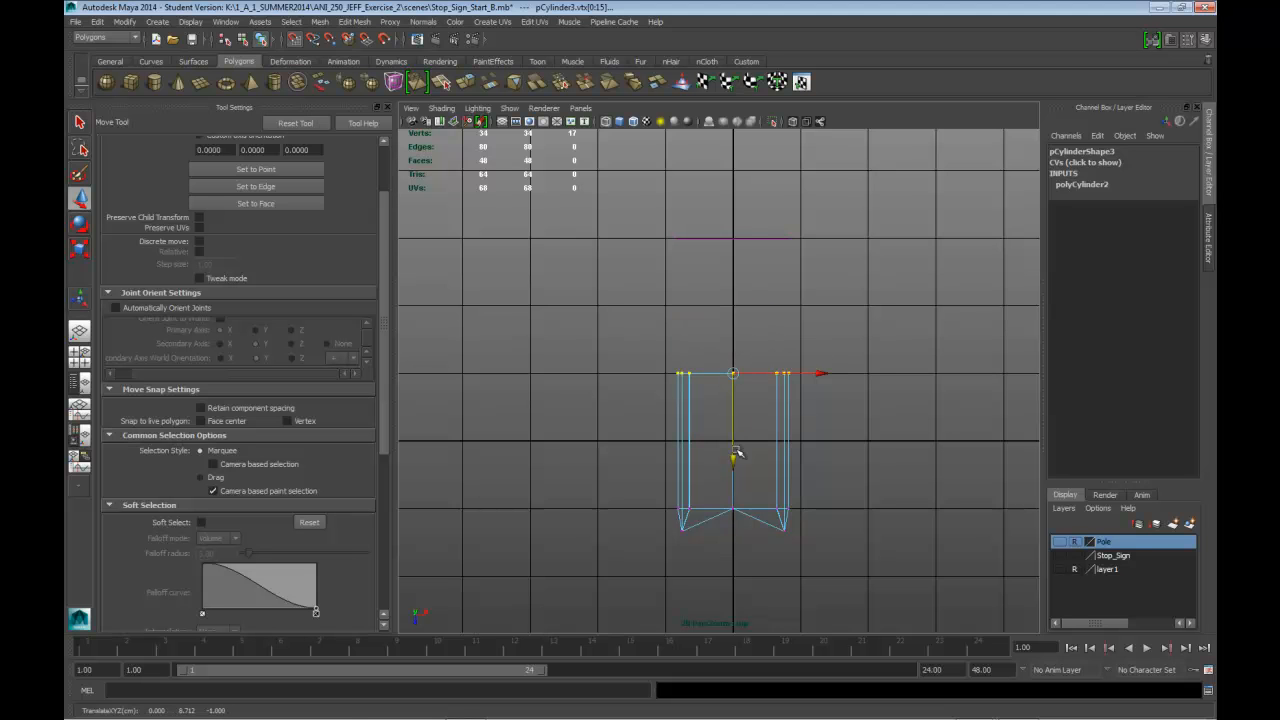
# Step: Select the front row of vertices and snap it flat onto a single grid line along Z
pyautogui.moveTo(648, 490); pyautogui.dragTo(878, 553)
pyautogui.moveTo(745, 604); pyautogui.dragTo(733, 510)
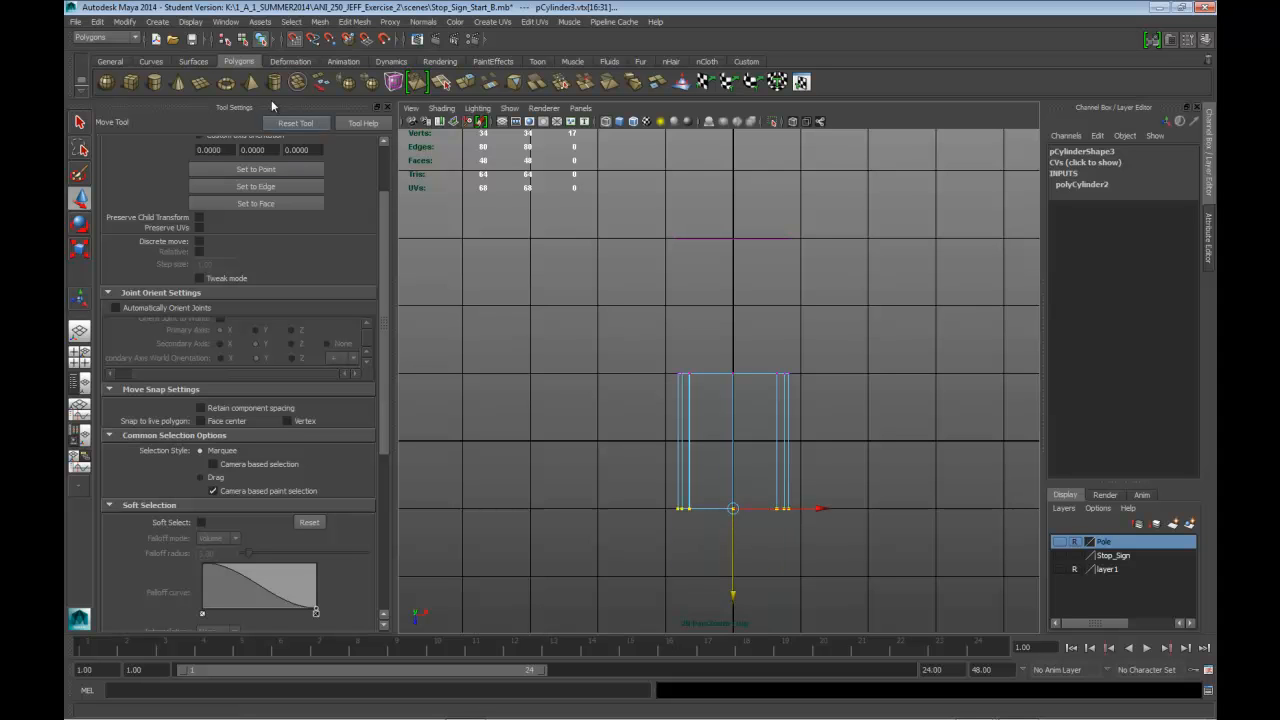
# Step: Reset the Move tool, close its settings and clear the vertex selection
pyautogui.click(305, 123)
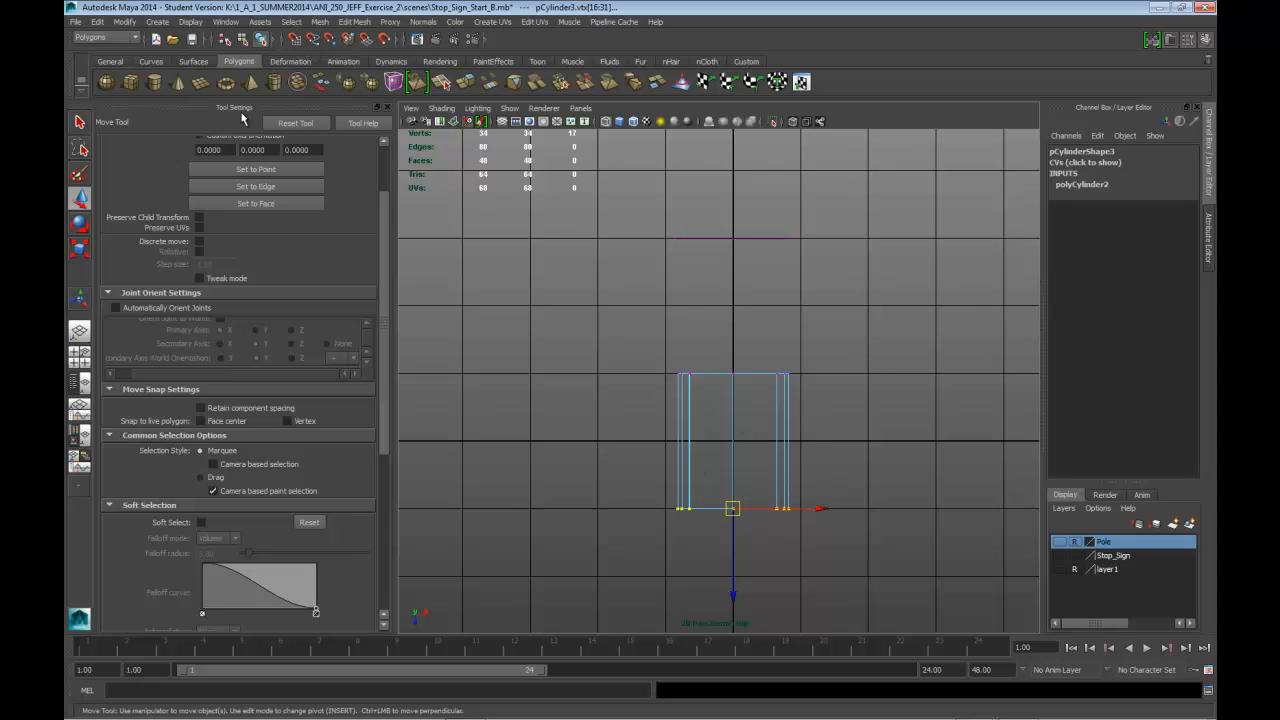
pyautogui.click(389, 107)
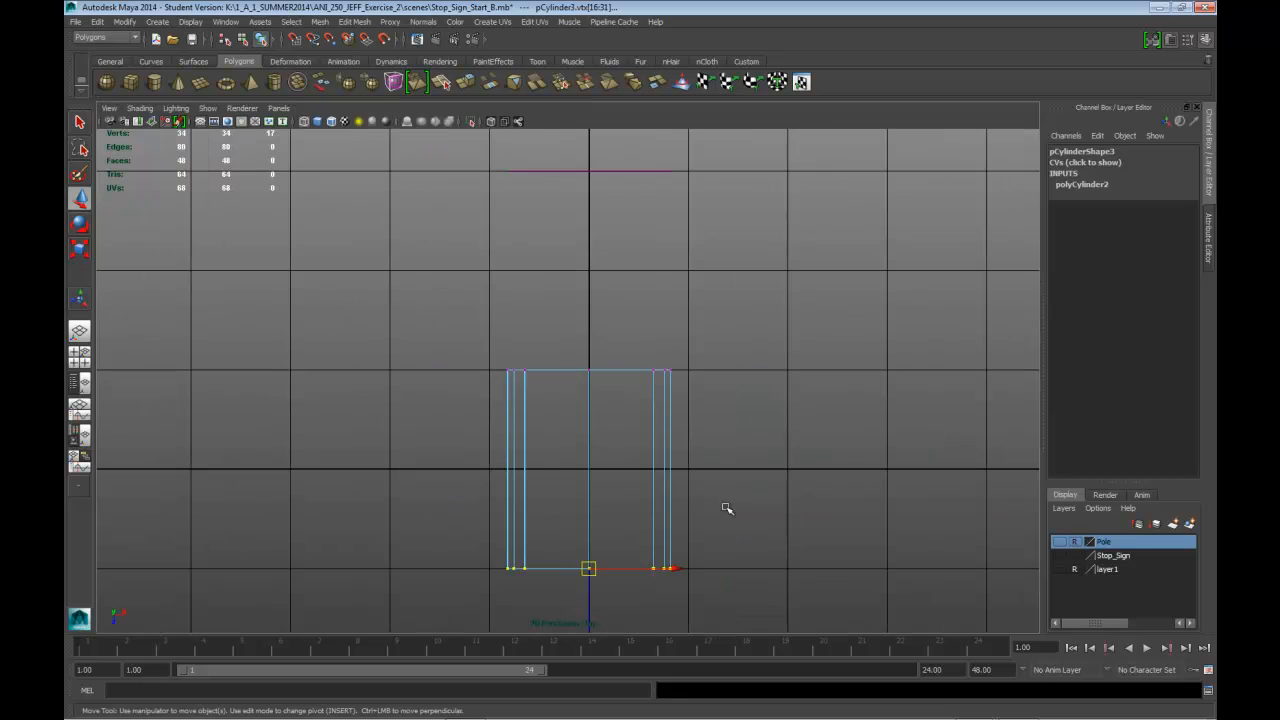
pyautogui.click(603, 614)
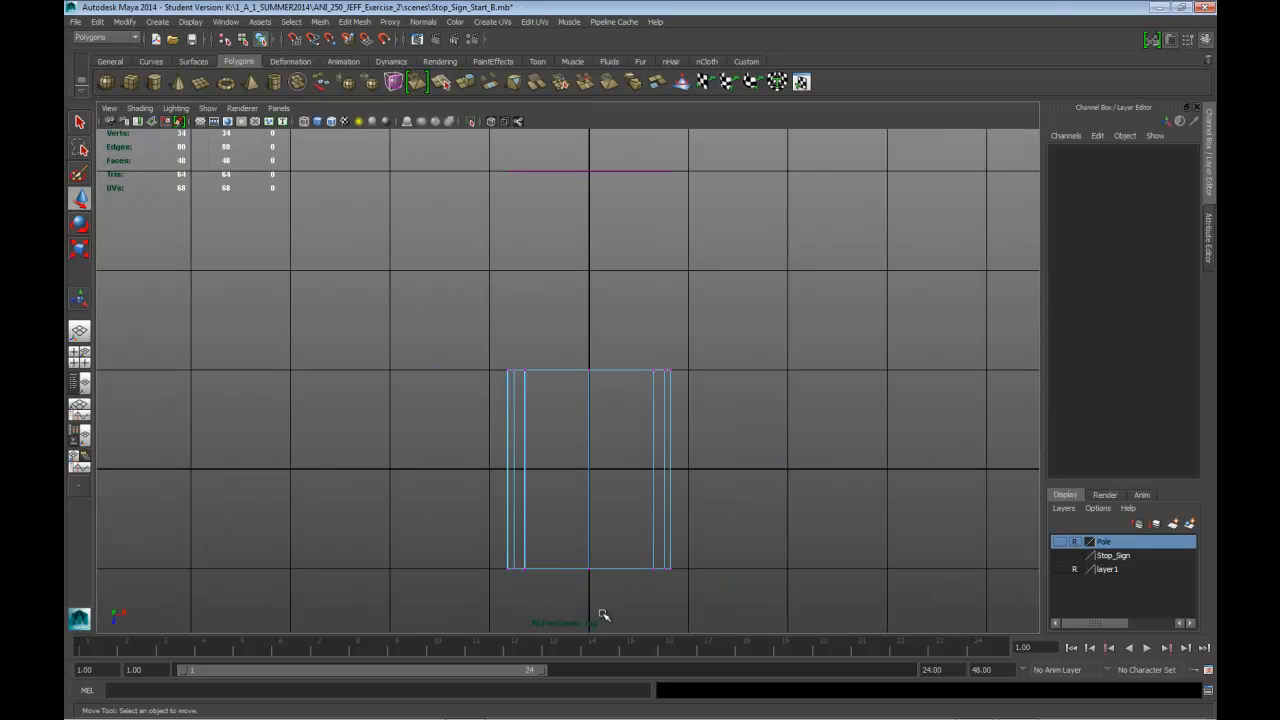
pyautogui.moveTo(485, 540); pyautogui.dragTo(680, 596)
pyautogui.moveTo(590, 596); pyautogui.dragTo(586, 495)
pyautogui.moveTo(472, 365); pyautogui.dragTo(737, 409)
pyautogui.hotkey('ctrl', 'z')
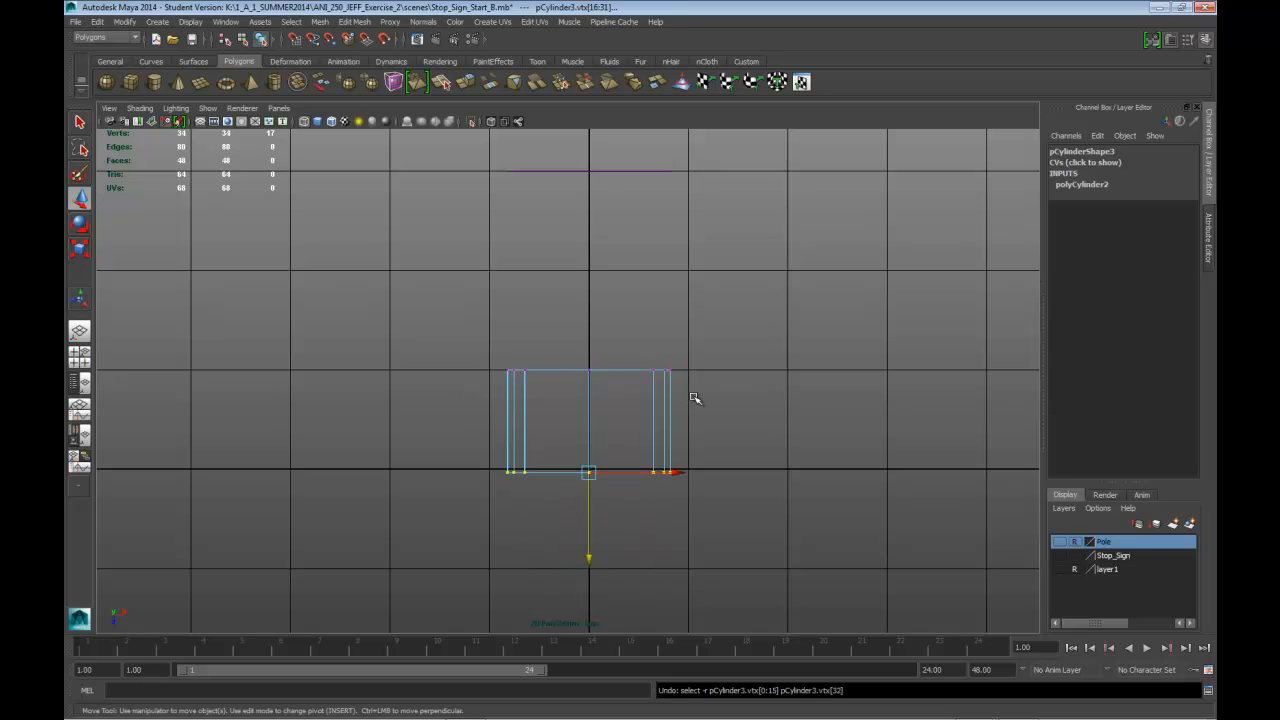
pyautogui.hotkey('ctrl', 'z')
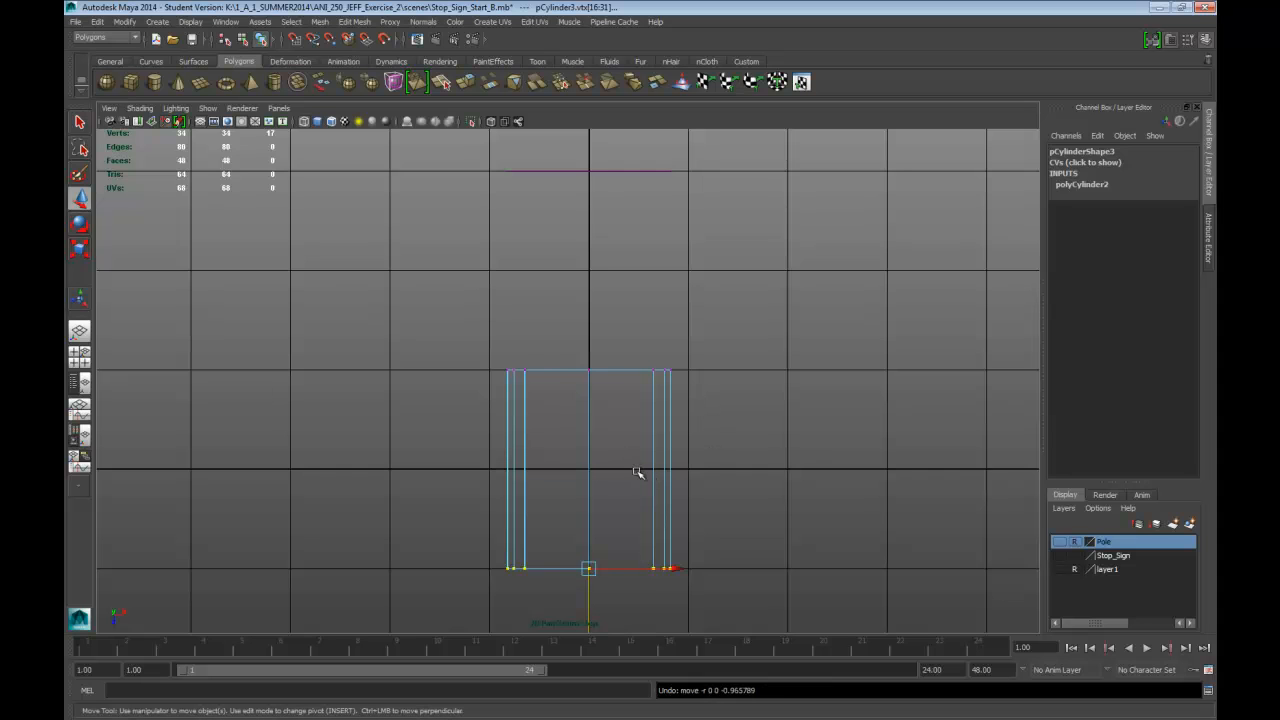
# Step: Return from vertex editing to object mode and flatten the cylinder's depth to about 0.032 in Scale Y
pyautogui.moveTo(472, 340); pyautogui.dragTo(704, 602)
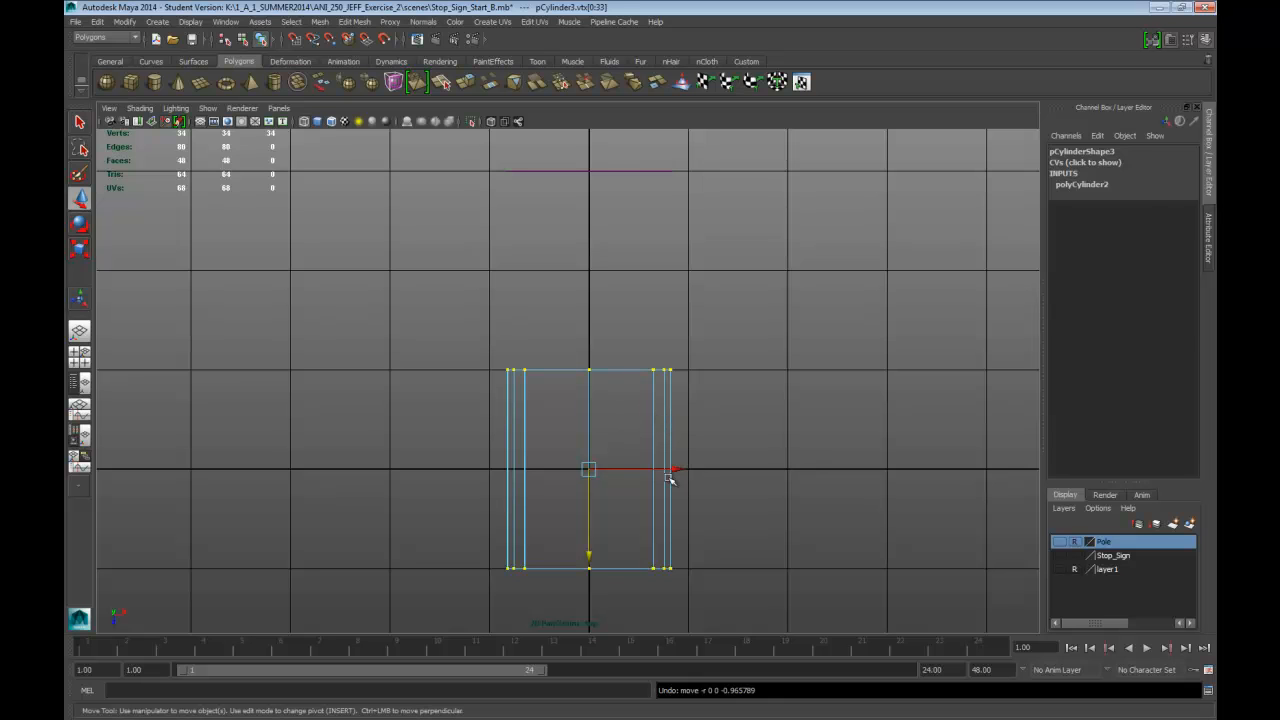
pyautogui.press('F8')
pyautogui.press('r')
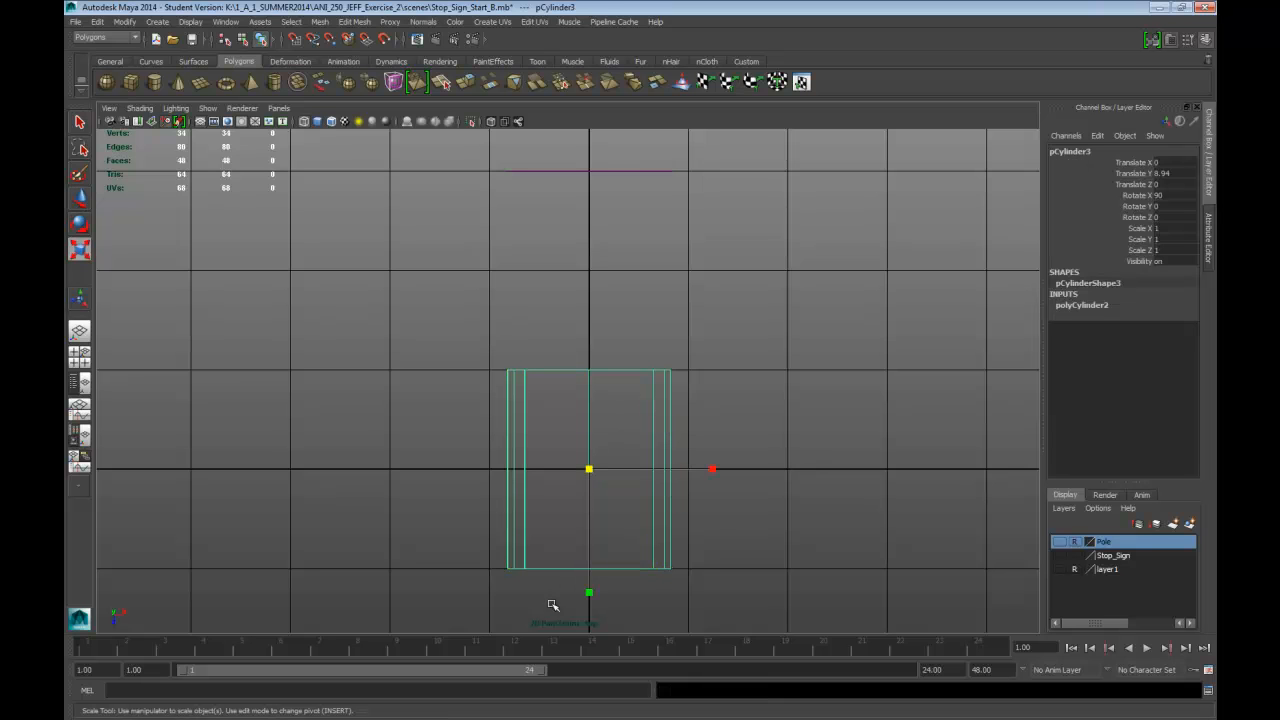
pyautogui.moveTo(588, 595); pyautogui.dragTo(587, 473)
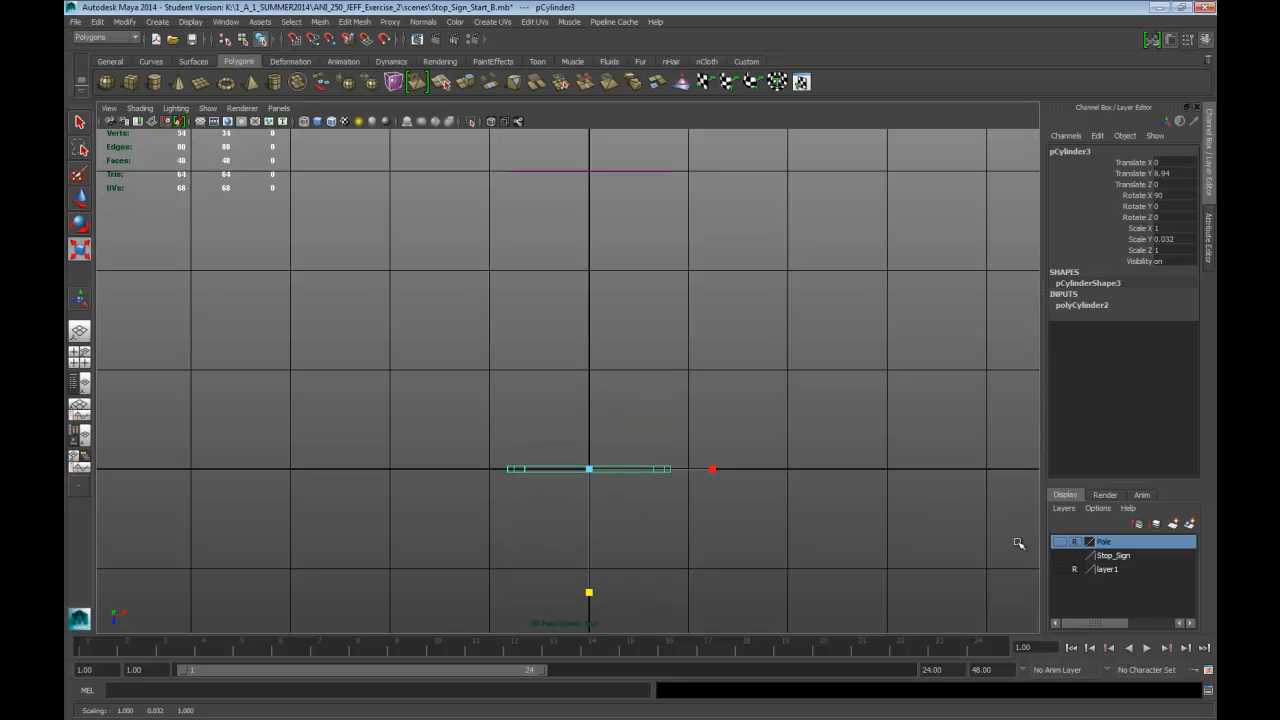
# Step: Show the Stop_Sign layer, thin the cylinder to Scale Y 0.01 to match the stop sign's thickness, and hide the layer again
pyautogui.click(1060, 555)
pyautogui.scroll(3, 760, 510)
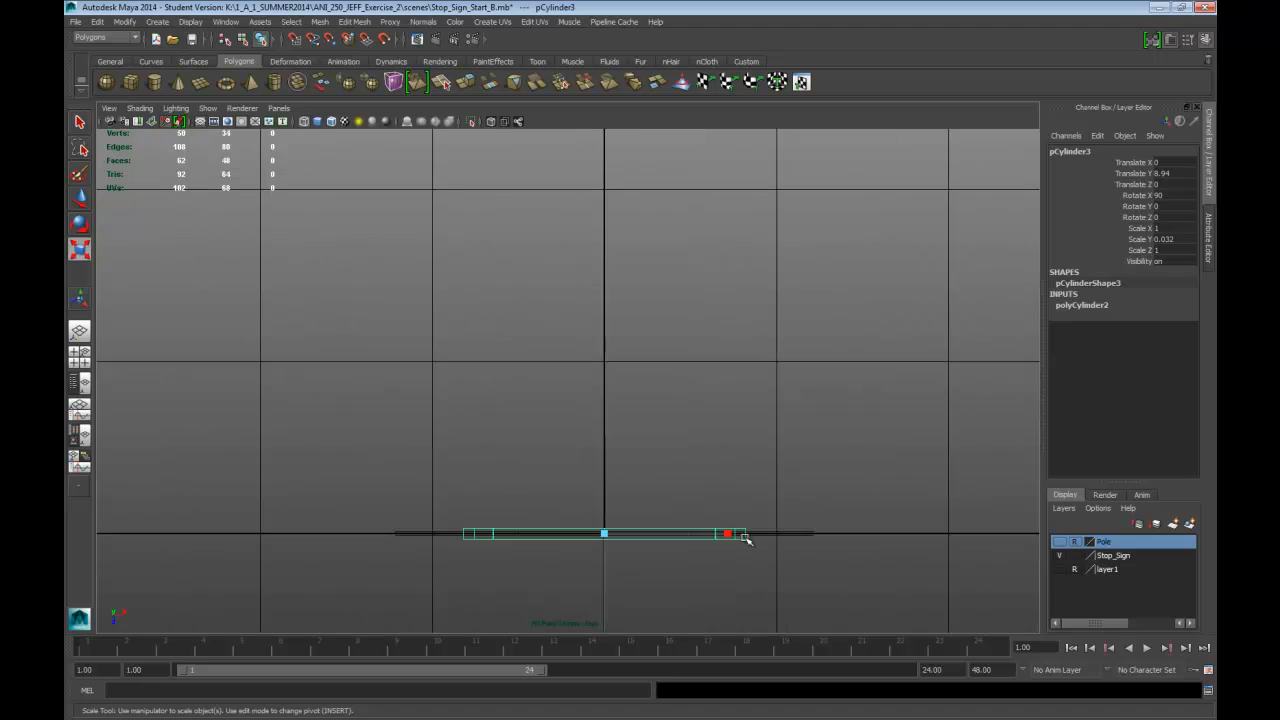
pyautogui.keyDown('alt'); pyautogui.moveTo(701, 535); pyautogui.dragTo(712, 415, button='middle'); pyautogui.keyUp('alt')
pyautogui.scroll(7, 711, 417)
pyautogui.keyDown('alt'); pyautogui.moveTo(722, 473); pyautogui.dragTo(700, 426, button='middle'); pyautogui.keyUp('alt')
pyautogui.scroll(1, 687, 420)
pyautogui.moveTo(732, 533); pyautogui.dragTo(730, 445)
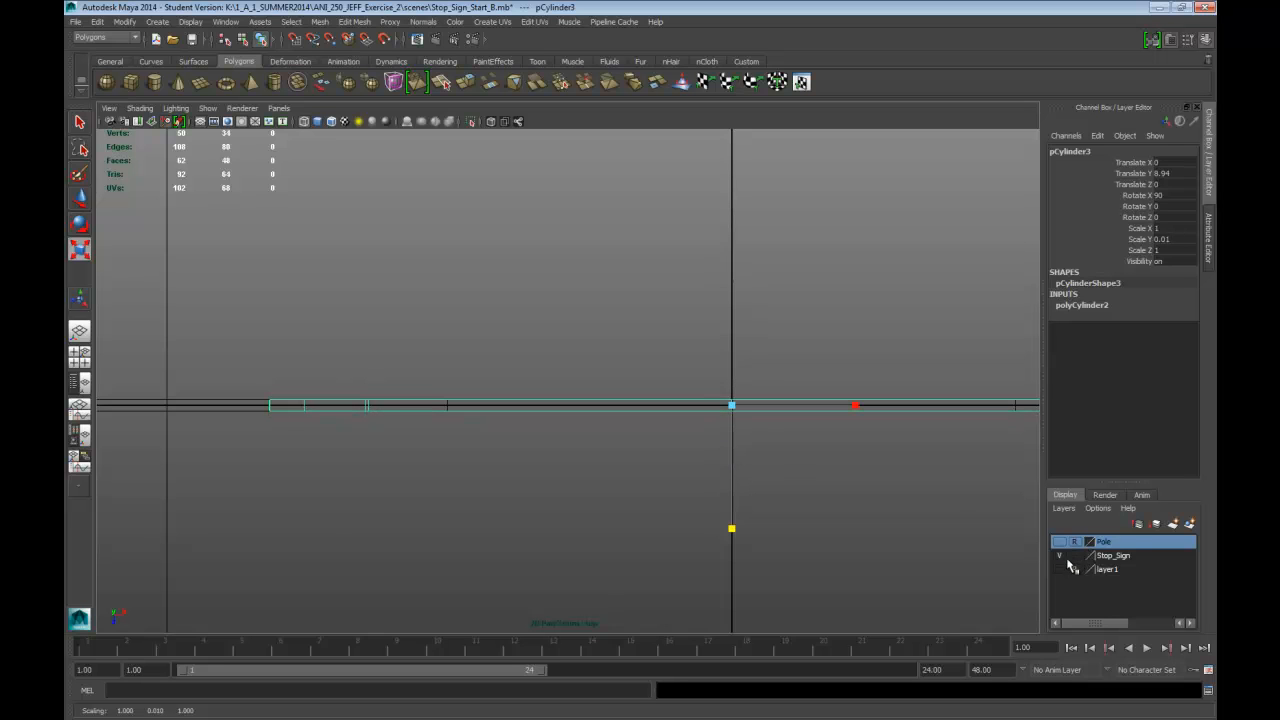
pyautogui.click(1060, 555)
# Step: Check the thinned sign in the perspective view and its outline against the reference image in the front view
pyautogui.press('space')
pyautogui.press('space')
pyautogui.keyDown('alt'); pyautogui.moveTo(677, 491); pyautogui.dragTo(757, 468); pyautogui.keyUp('alt')
pyautogui.press('space')
pyautogui.press('space')
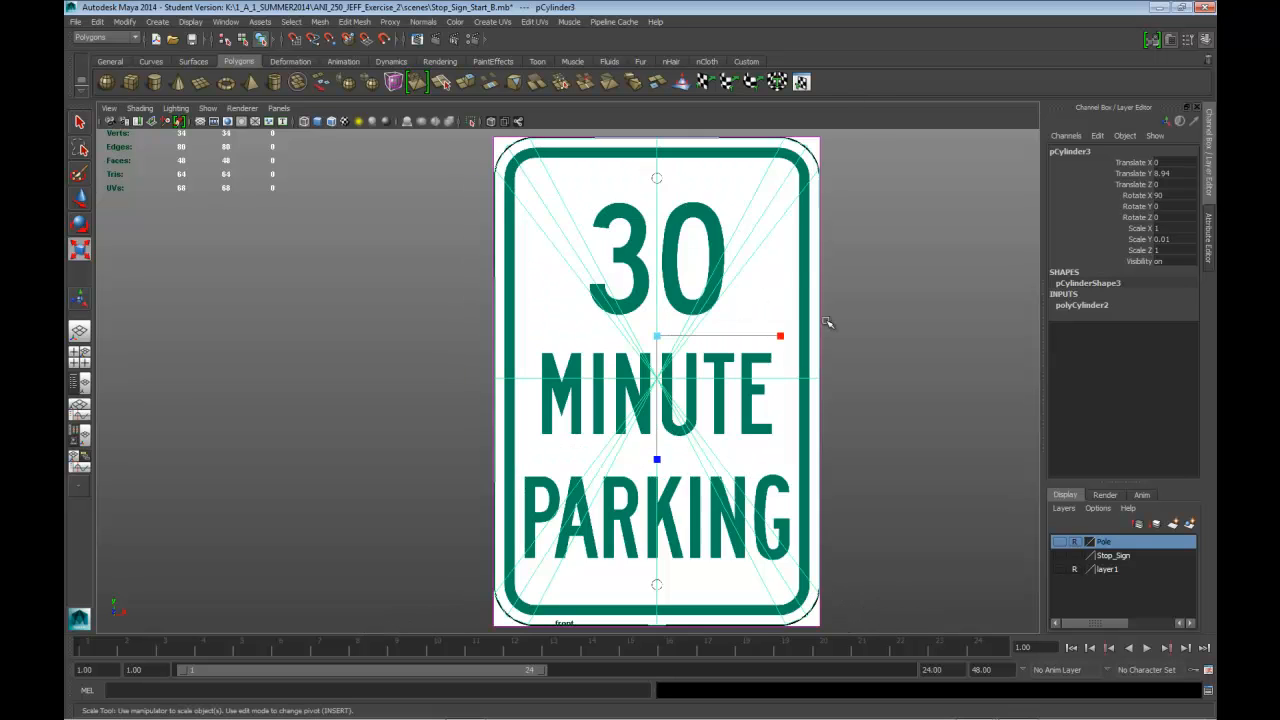
pyautogui.press('space')
pyautogui.press('space')
pyautogui.keyDown('alt'); pyautogui.moveTo(610, 512); pyautogui.dragTo(724, 517); pyautogui.keyUp('alt')
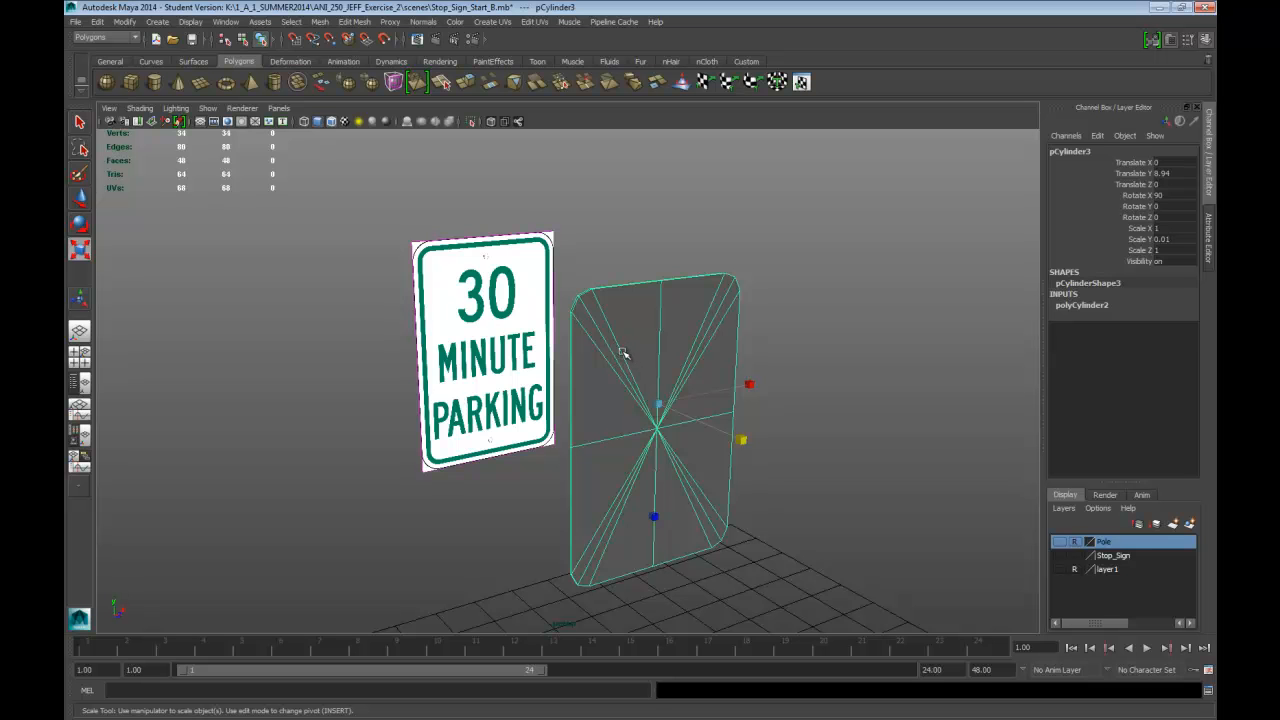
# Step: Select all the spoke edges meeting at the centre of the sign's front and back faces and delete them
pyautogui.press('F10')
pyautogui.keyDown('alt'); pyautogui.moveTo(688, 407); pyautogui.dragTo(627, 386); pyautogui.keyUp('alt')
pyautogui.moveTo(432, 320); pyautogui.dragTo(542, 405)
pyautogui.keyDown('alt'); pyautogui.moveTo(499, 347); pyautogui.dragTo(466, 363); pyautogui.keyUp('alt')
pyautogui.keyDown('alt'); pyautogui.moveTo(466, 363); pyautogui.dragTo(488, 361, button='right'); pyautogui.keyUp('alt')
pyautogui.keyDown('alt'); pyautogui.moveTo(488, 361); pyautogui.dragTo(728, 445, button='middle'); pyautogui.keyUp('alt')
pyautogui.moveTo(728, 445)
pyautogui.keyDown('alt'); pyautogui.mouseDown()
pyautogui.moveTo(766, 443)
pyautogui.moveTo(749, 457)
pyautogui.moveTo(742, 503)
pyautogui.moveTo(730, 456)
pyautogui.moveTo(851, 426)
pyautogui.moveTo(817, 440)
pyautogui.moveTo(757, 420)
pyautogui.moveTo(720, 443)
pyautogui.moveTo(757, 451)
pyautogui.moveTo(531, 426)
pyautogui.moveTo(686, 434)
pyautogui.moveTo(745, 494)
pyautogui.moveTo(712, 419)
pyautogui.moveTo(718, 438)
pyautogui.moveTo(726, 408)
pyautogui.moveTo(680, 397)
pyautogui.moveTo(741, 453)
pyautogui.mouseUp(); pyautogui.keyUp('alt')
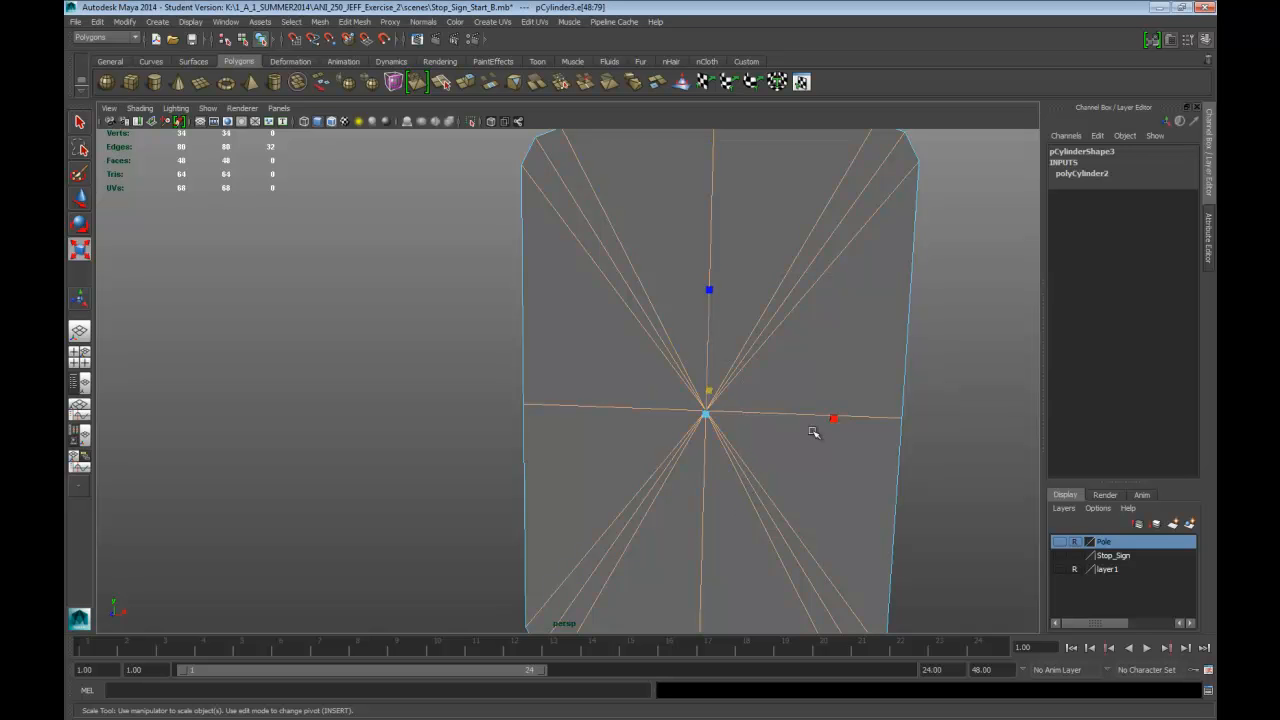
pyautogui.keyDown('alt'); pyautogui.moveTo(732, 450); pyautogui.dragTo(770, 454); pyautogui.keyUp('alt')
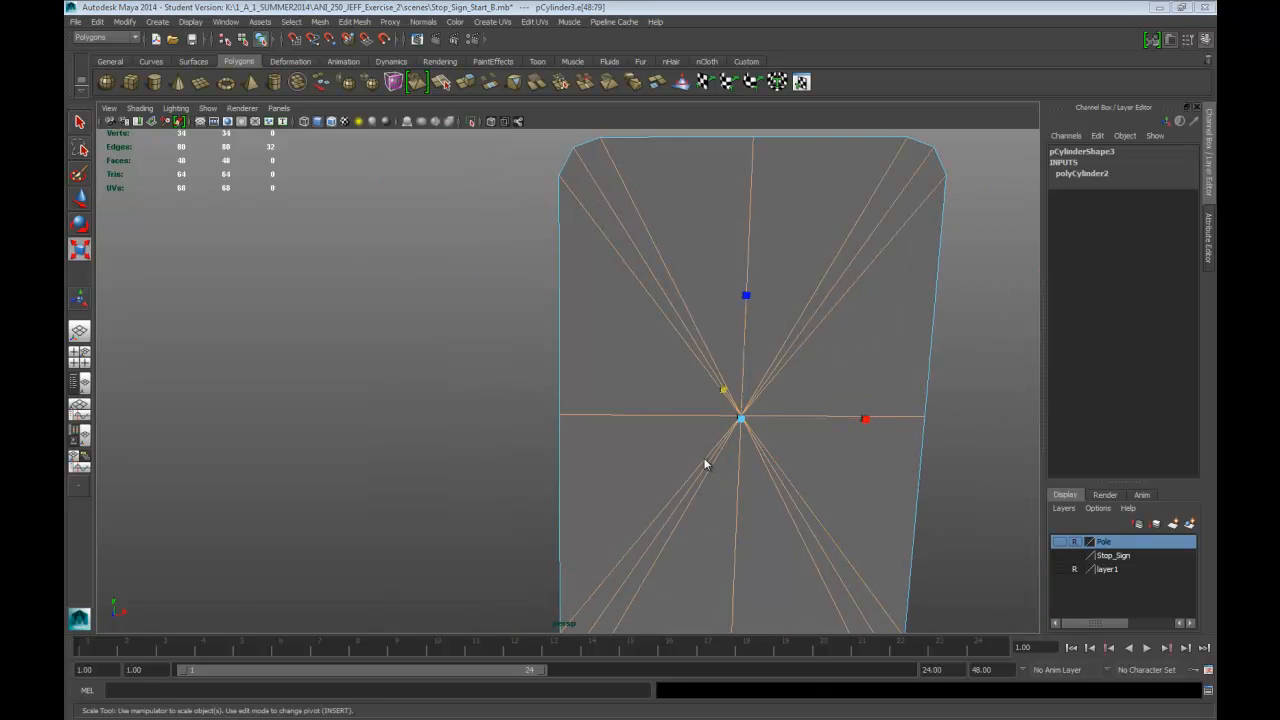
pyautogui.keyDown('shift'); pyautogui.moveTo(695, 493); pyautogui.dragTo(722, 604, button='right'); pyautogui.keyUp('shift')
pyautogui.keyDown('alt'); pyautogui.moveTo(800, 557); pyautogui.dragTo(793, 547); pyautogui.keyUp('alt')
pyautogui.hotkey('alt', 'space')
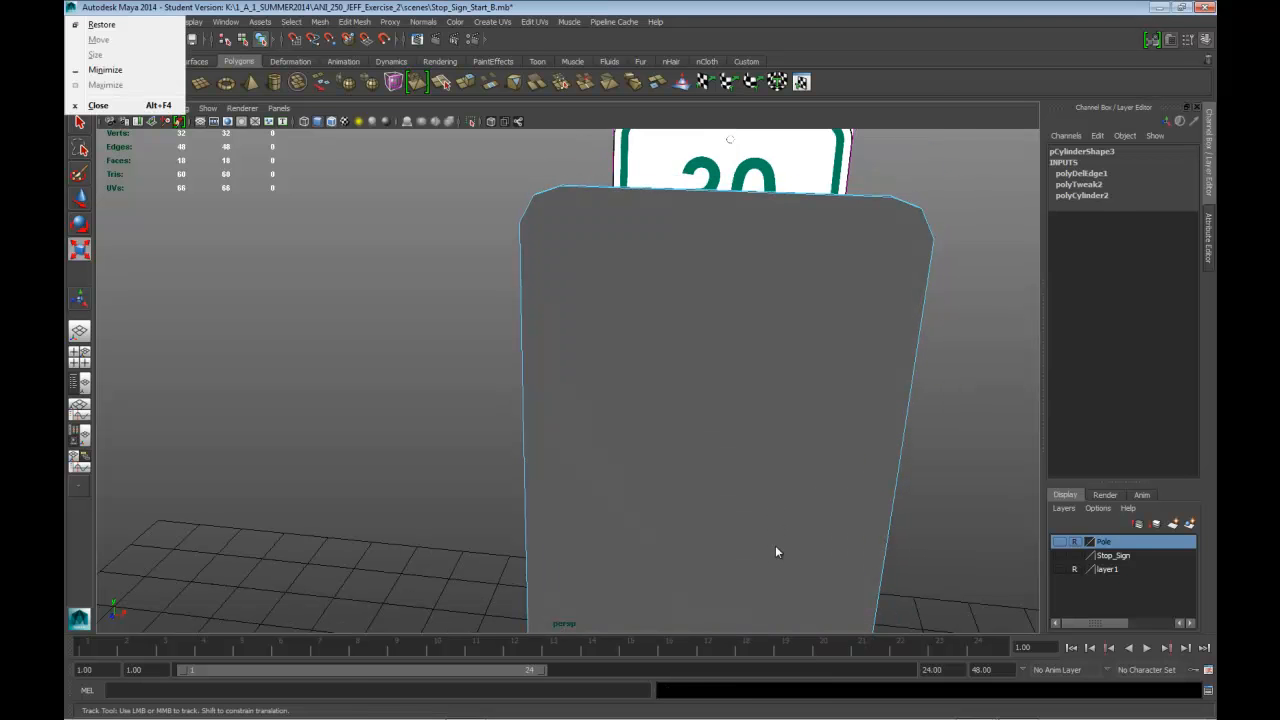
pyautogui.click(807, 491)
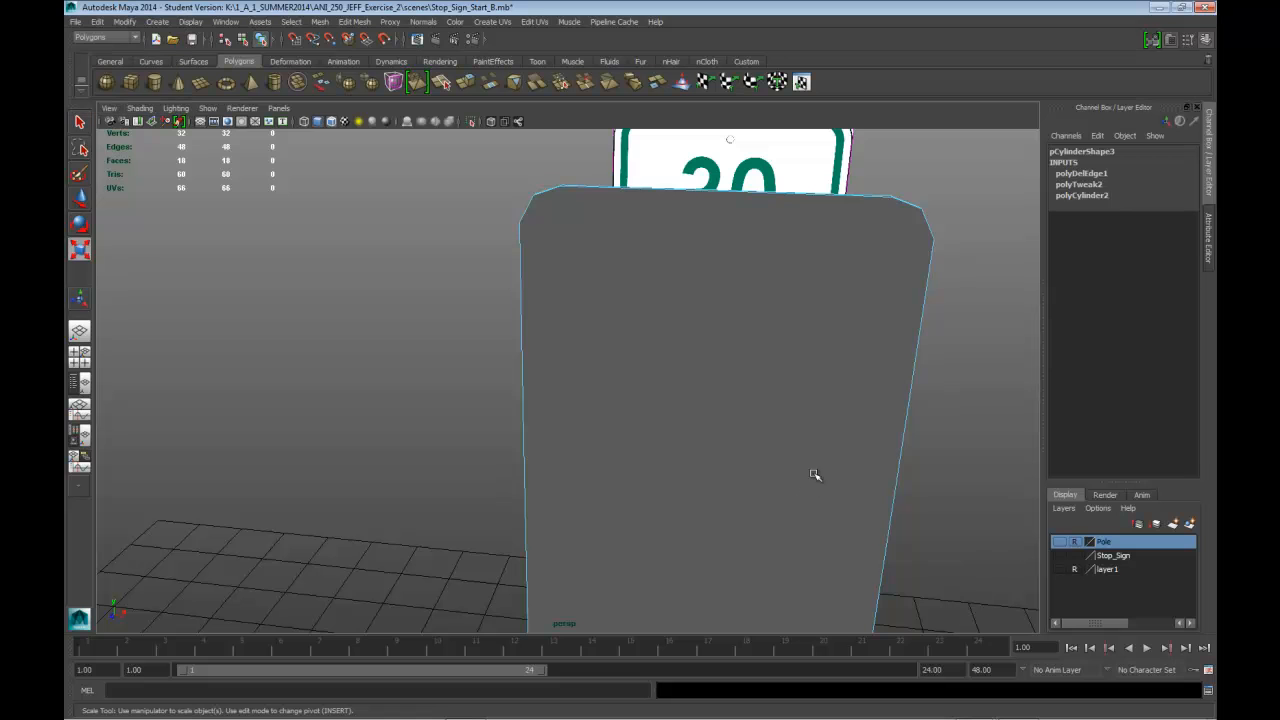
# Step: With the Interactive Split Tool, connect the middle vertices of the two upper rounded corners across the front face
pyautogui.keyDown('alt'); pyautogui.moveTo(842, 452); pyautogui.dragTo(837, 500); pyautogui.keyUp('alt')
pyautogui.press('r')
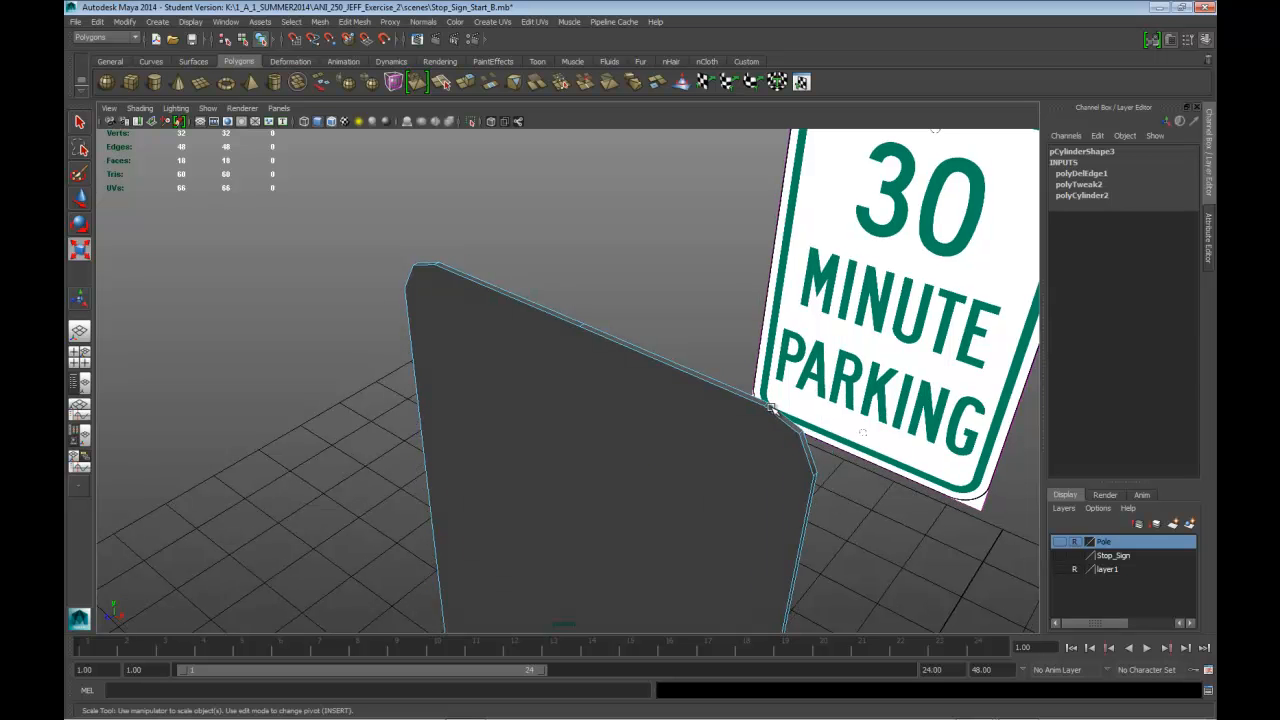
pyautogui.keyDown('alt'); pyautogui.moveTo(797, 449); pyautogui.dragTo(794, 450); pyautogui.keyUp('alt')
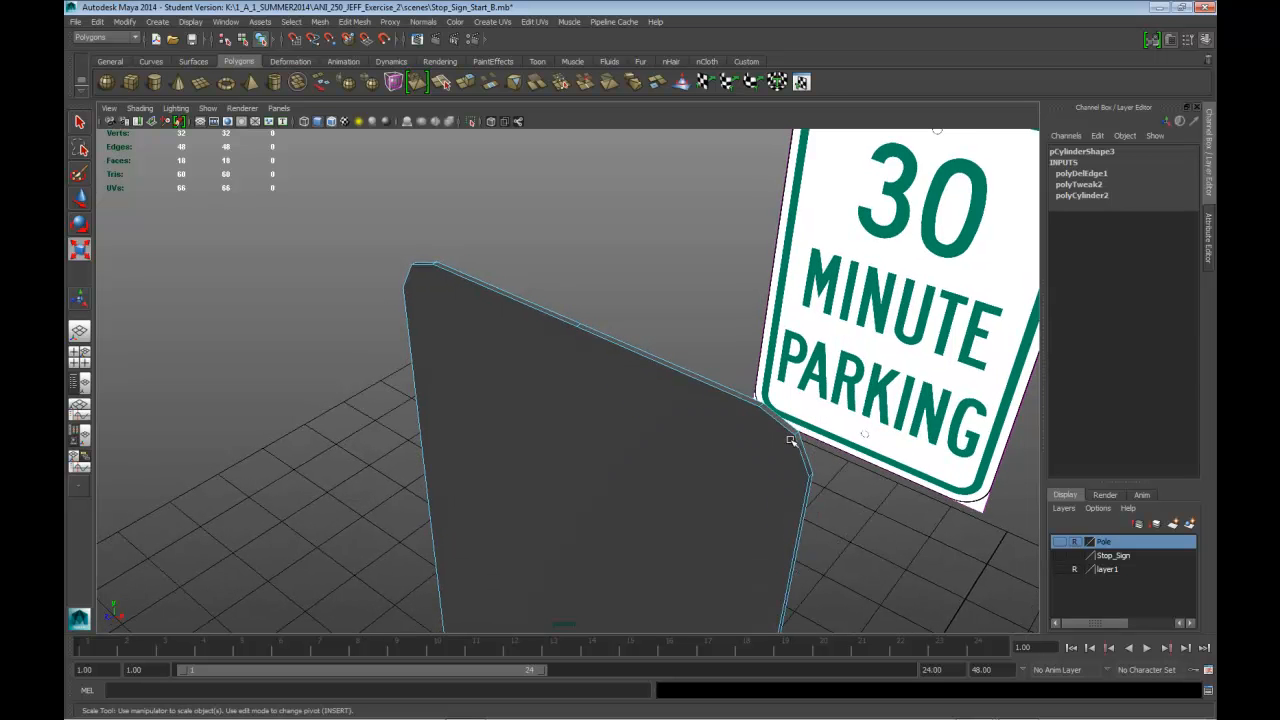
pyautogui.moveTo(757, 430)
pyautogui.keyDown('alt'); pyautogui.mouseDown()
pyautogui.moveTo(794, 443)
pyautogui.moveTo(737, 428)
pyautogui.mouseUp(); pyautogui.keyUp('alt')
pyautogui.press('space')
pyautogui.click(643, 485)
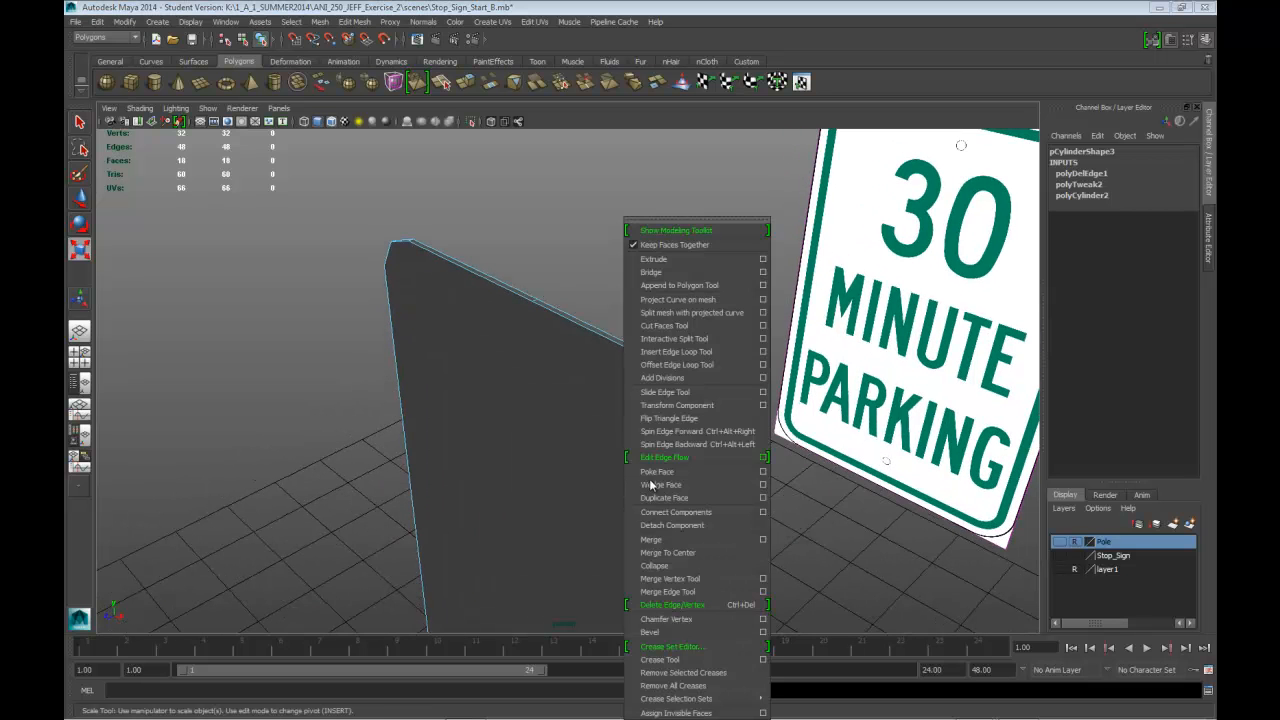
pyautogui.click(686, 341)
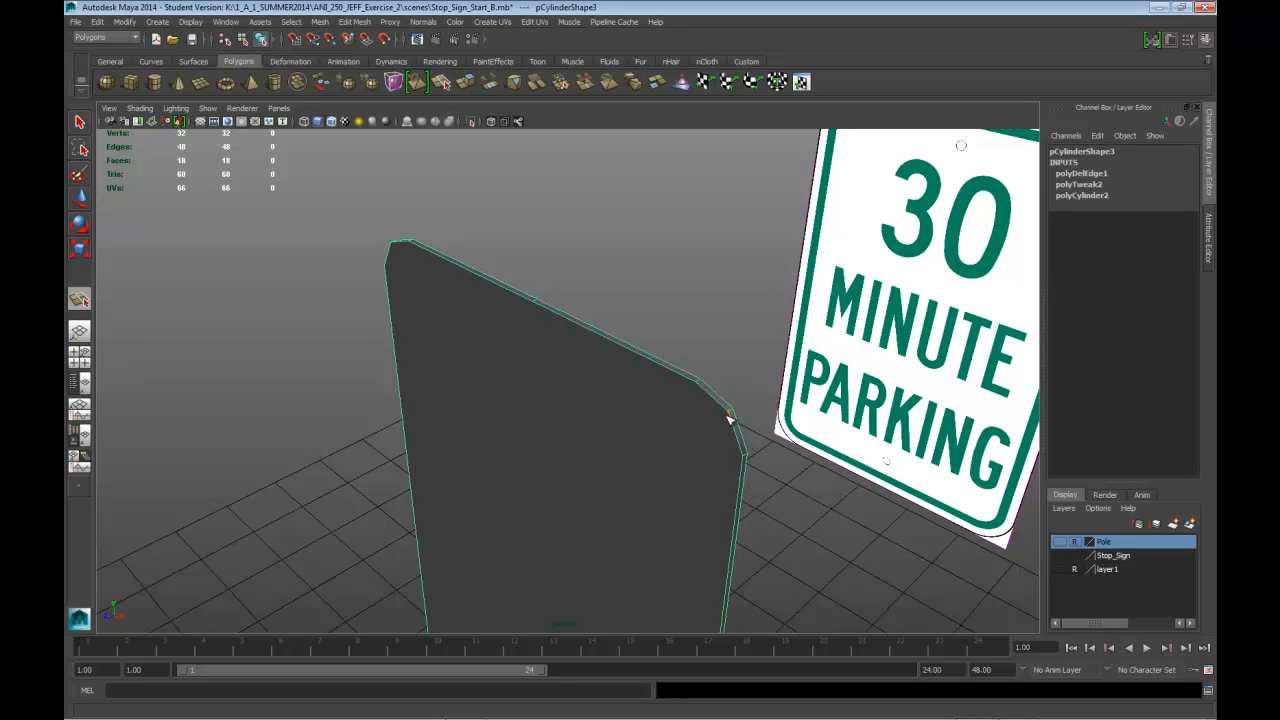
pyautogui.keyDown('alt'); pyautogui.moveTo(576, 419); pyautogui.dragTo(700, 405); pyautogui.keyUp('alt')
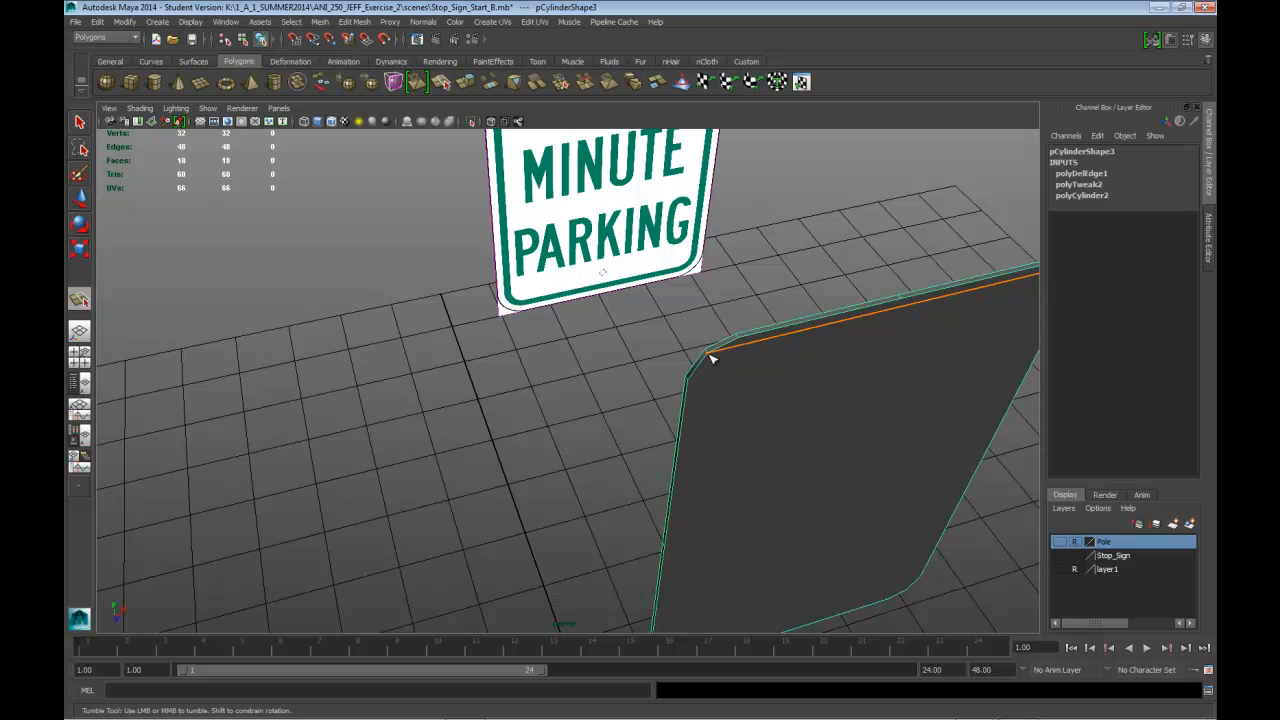
pyautogui.press('r')
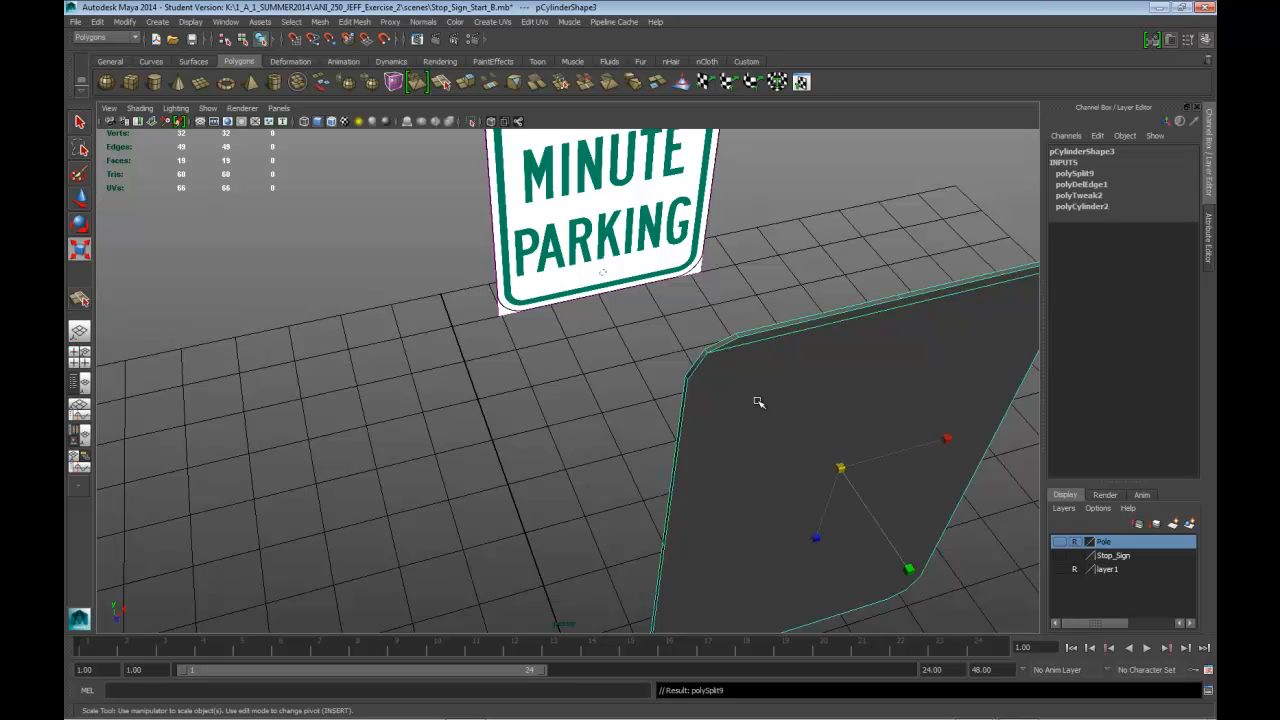
# Step: Split the front face with a second edge between the lowest vertices of the two upper corners
pyautogui.keyDown('alt'); pyautogui.moveTo(795, 454); pyautogui.dragTo(666, 478); pyautogui.keyUp('alt')
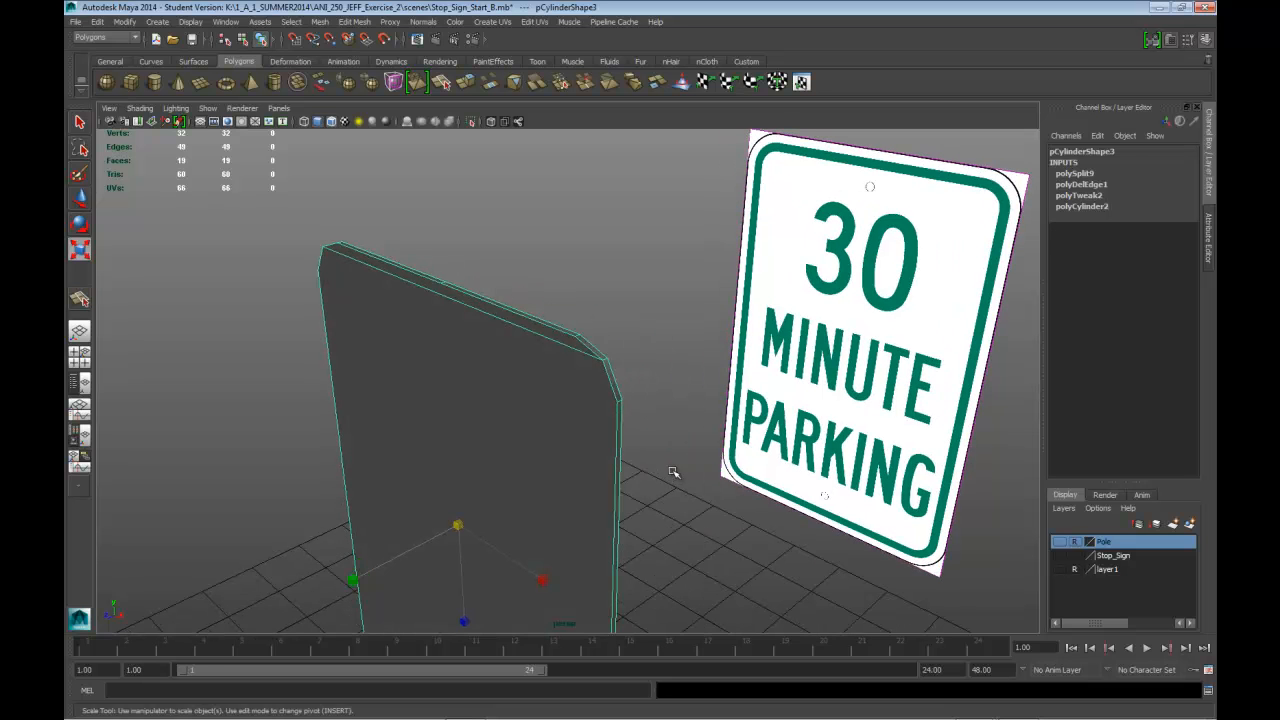
pyautogui.press('y')
pyautogui.keyDown('alt'); pyautogui.moveTo(503, 466); pyautogui.dragTo(646, 473); pyautogui.keyUp('alt')
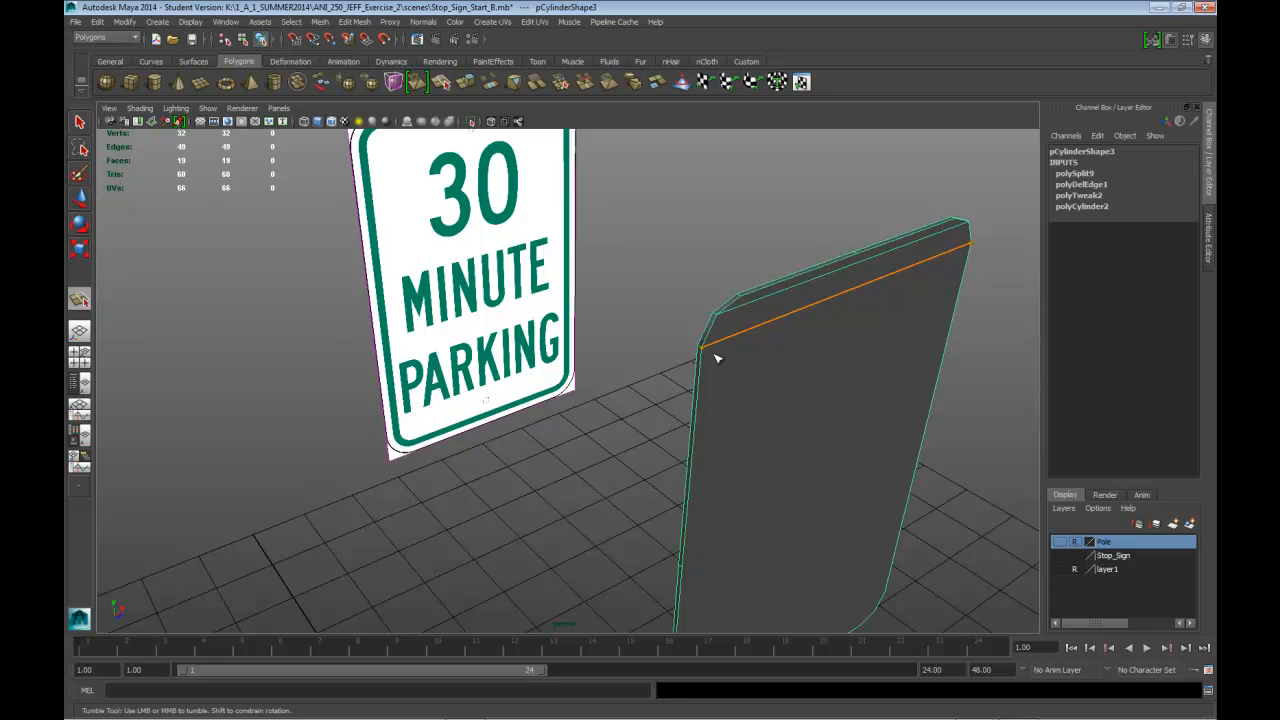
pyautogui.press('r')
# Step: Split the front face between the topmost vertices of the two lower rounded corners
pyautogui.keyDown('alt'); pyautogui.moveTo(775, 508); pyautogui.dragTo(692, 416); pyautogui.keyUp('alt')
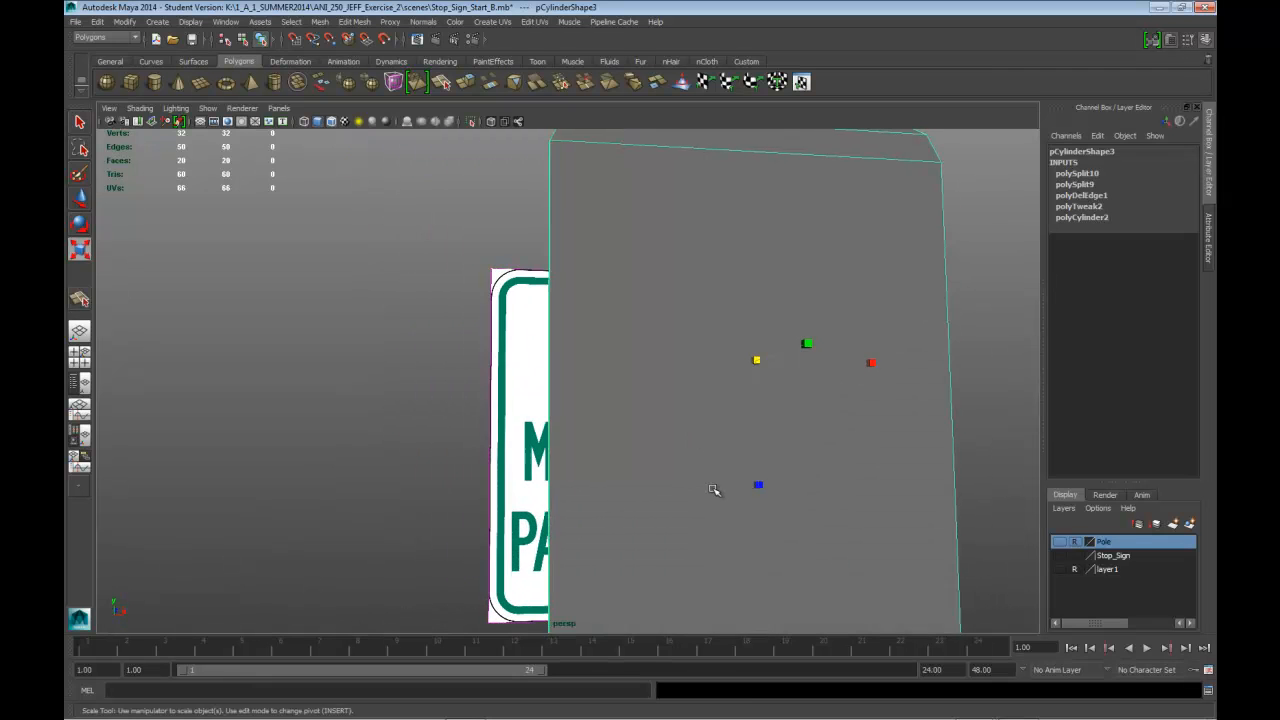
pyautogui.keyDown('alt'); pyautogui.moveTo(765, 582); pyautogui.dragTo(706, 360, button='middle'); pyautogui.keyUp('alt')
pyautogui.keyDown('alt'); pyautogui.moveTo(756, 418); pyautogui.dragTo(711, 422, button='middle'); pyautogui.keyUp('alt')
pyautogui.keyDown('alt'); pyautogui.moveTo(711, 421); pyautogui.dragTo(658, 472); pyautogui.keyUp('alt')
pyautogui.keyDown('alt'); pyautogui.moveTo(658, 472); pyautogui.dragTo(717, 452, button='right'); pyautogui.keyUp('alt')
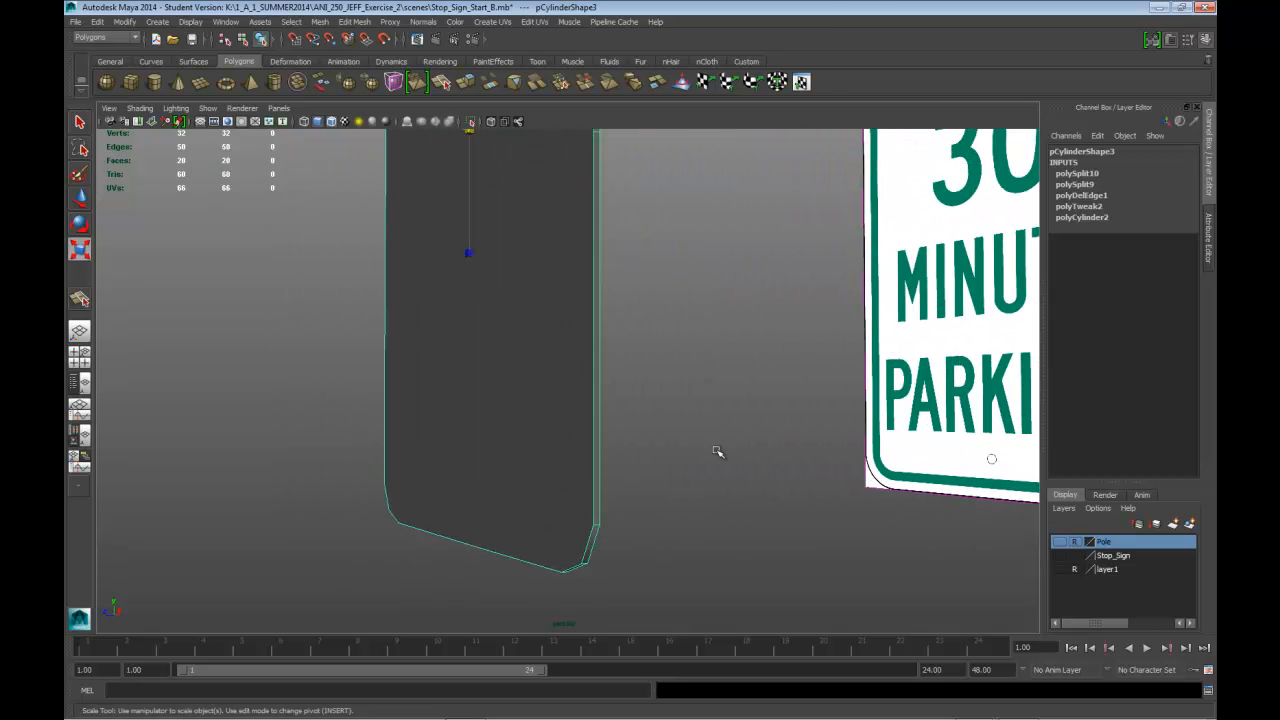
pyautogui.press('q')
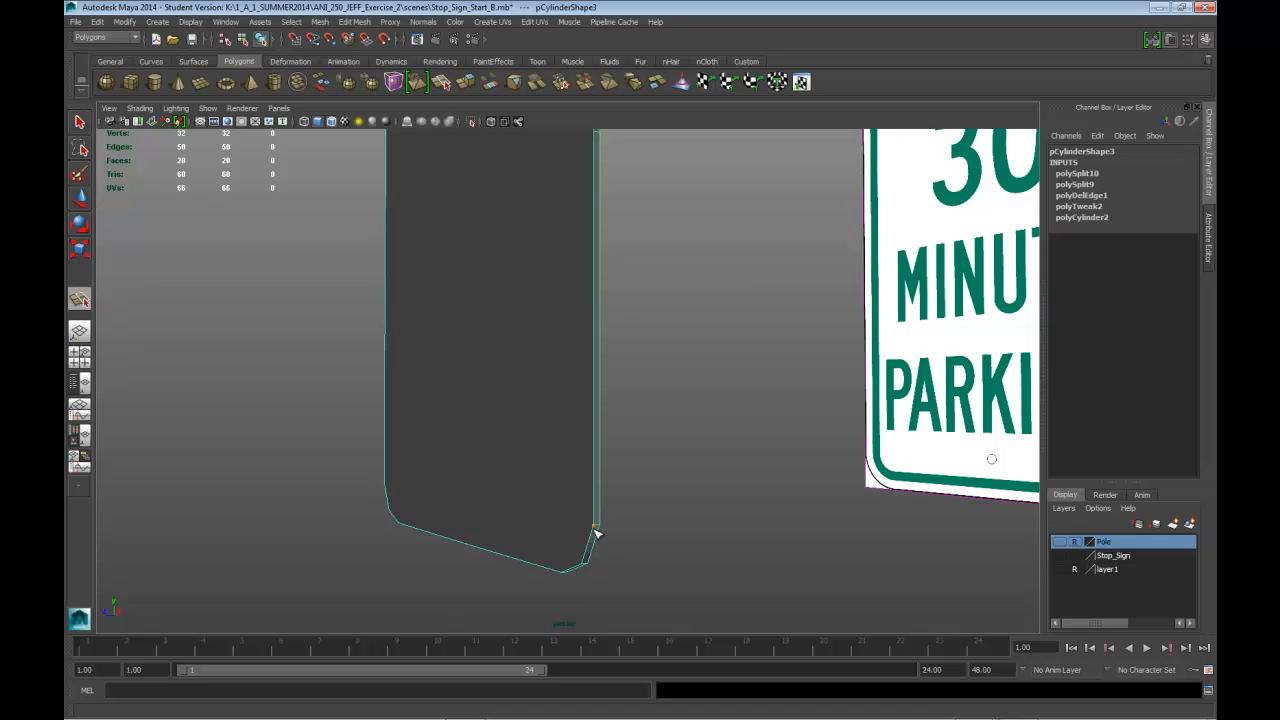
pyautogui.keyDown('alt'); pyautogui.moveTo(590, 533); pyautogui.dragTo(538, 515); pyautogui.keyUp('alt')
pyautogui.click(614, 507)
pyautogui.press('r')
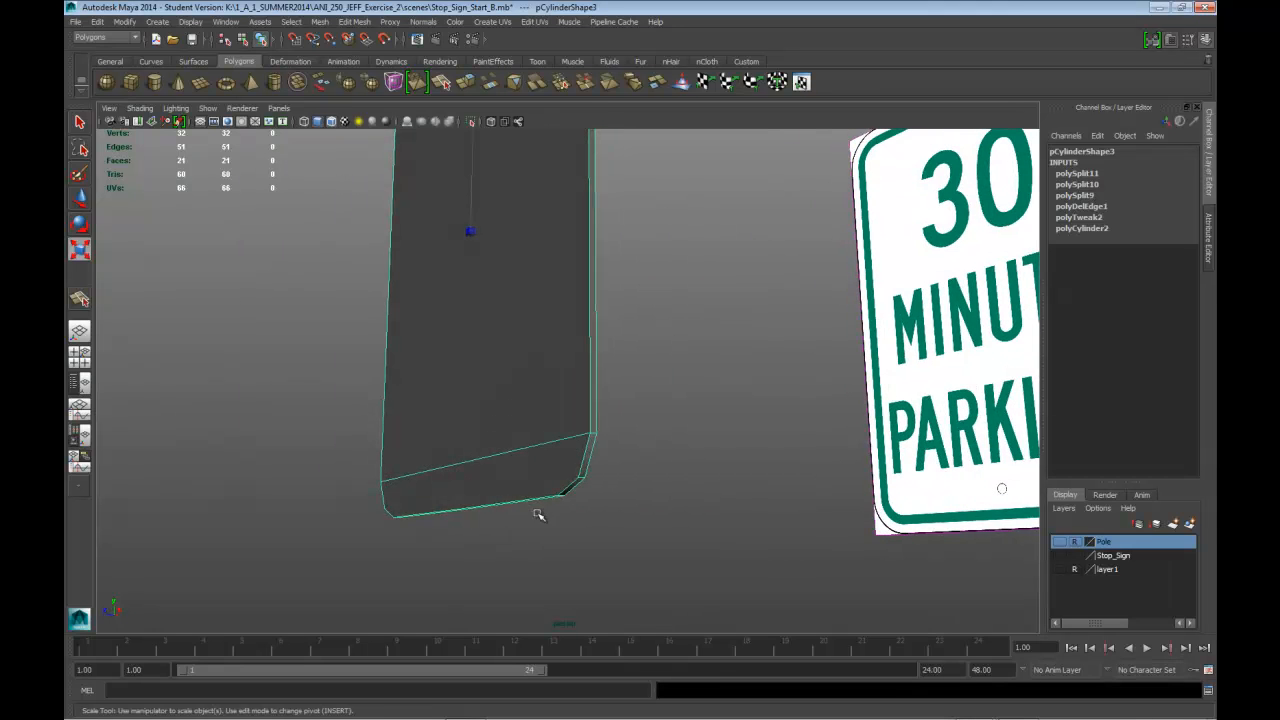
# Step: Add another split across the front face between the middle vertices of the two lower corners
pyautogui.press('y')
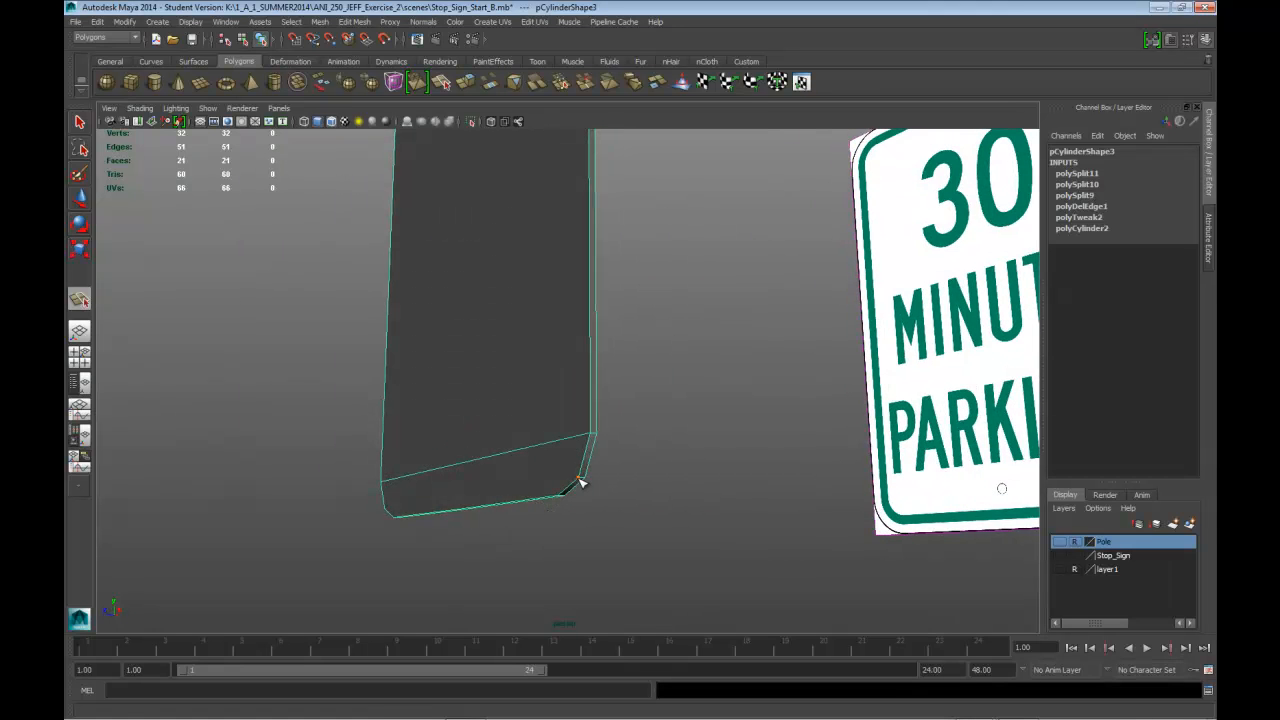
pyautogui.keyDown('alt'); pyautogui.moveTo(517, 502); pyautogui.dragTo(649, 503); pyautogui.keyUp('alt')
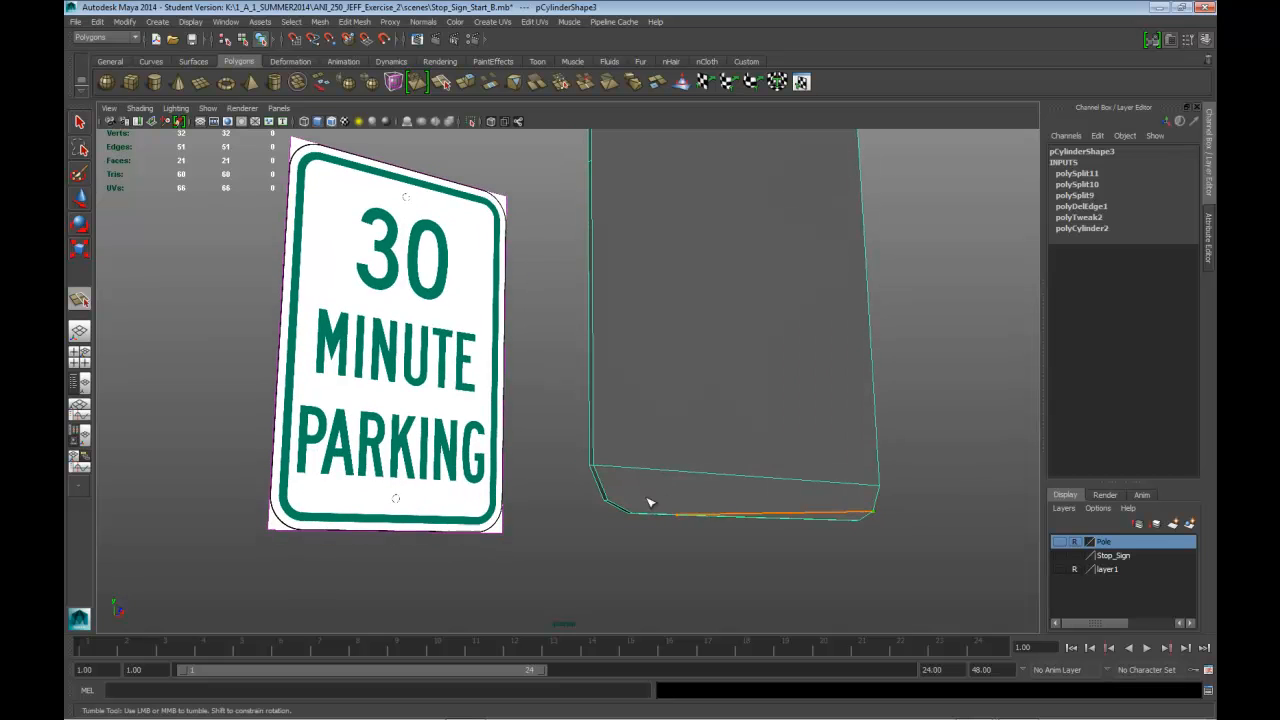
pyautogui.click(614, 505)
pyautogui.press('r')
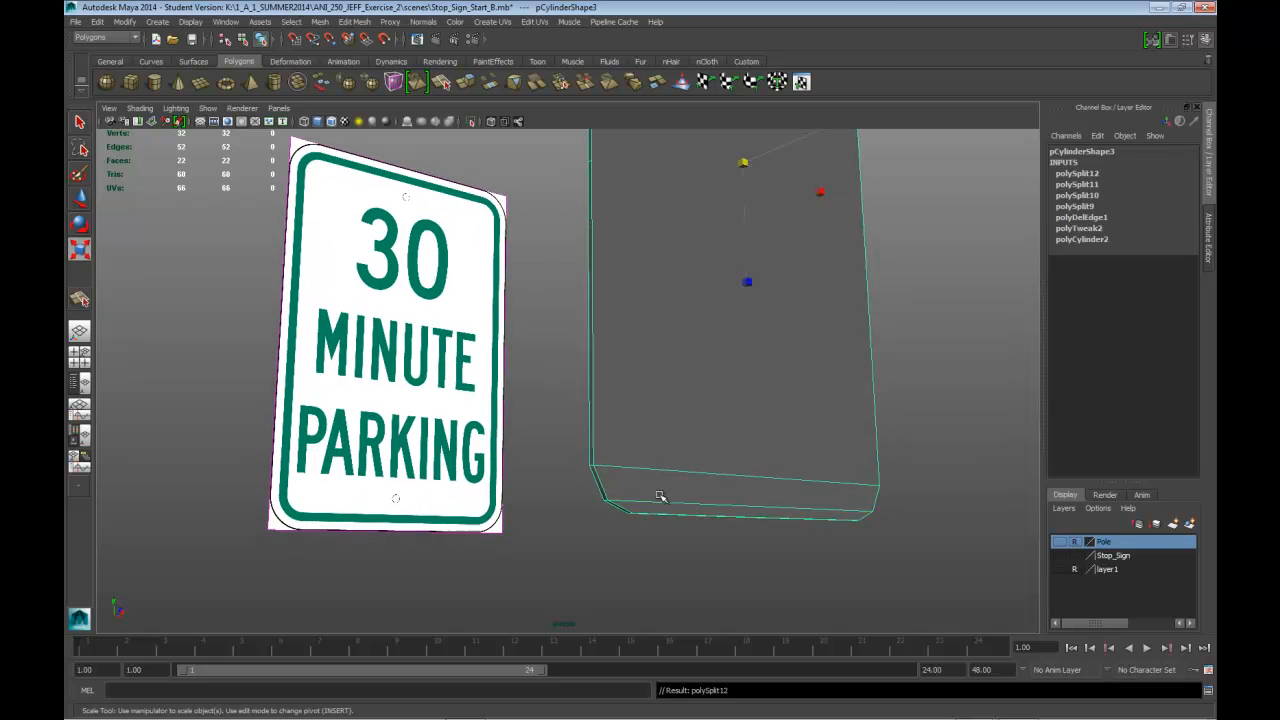
# Step: On the sign's back face, split an edge between the middle vertices of the two upper corners
pyautogui.keyDown('alt'); pyautogui.moveTo(686, 522); pyautogui.dragTo(669, 487); pyautogui.keyUp('alt')
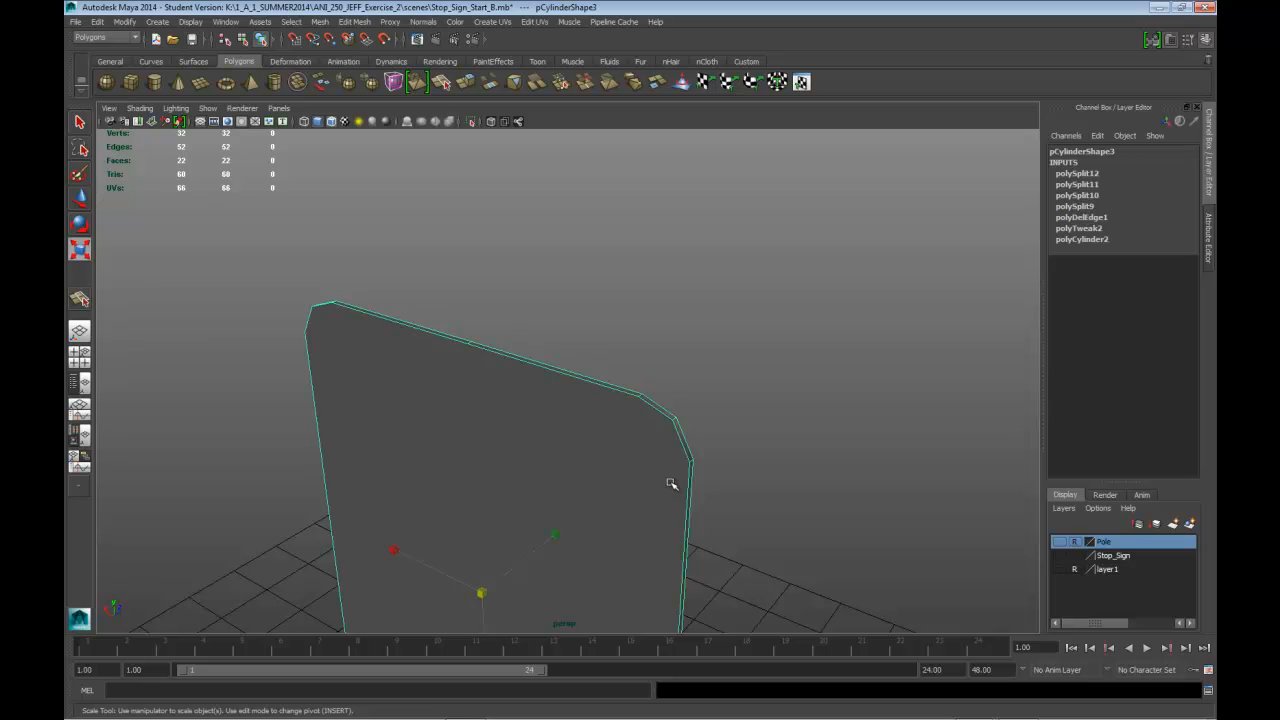
pyautogui.press('y')
pyautogui.keyDown('alt'); pyautogui.moveTo(673, 428); pyautogui.dragTo(717, 443); pyautogui.keyUp('alt')
pyautogui.keyDown('alt'); pyautogui.moveTo(717, 443); pyautogui.dragTo(895, 349, button='middle'); pyautogui.keyUp('alt')
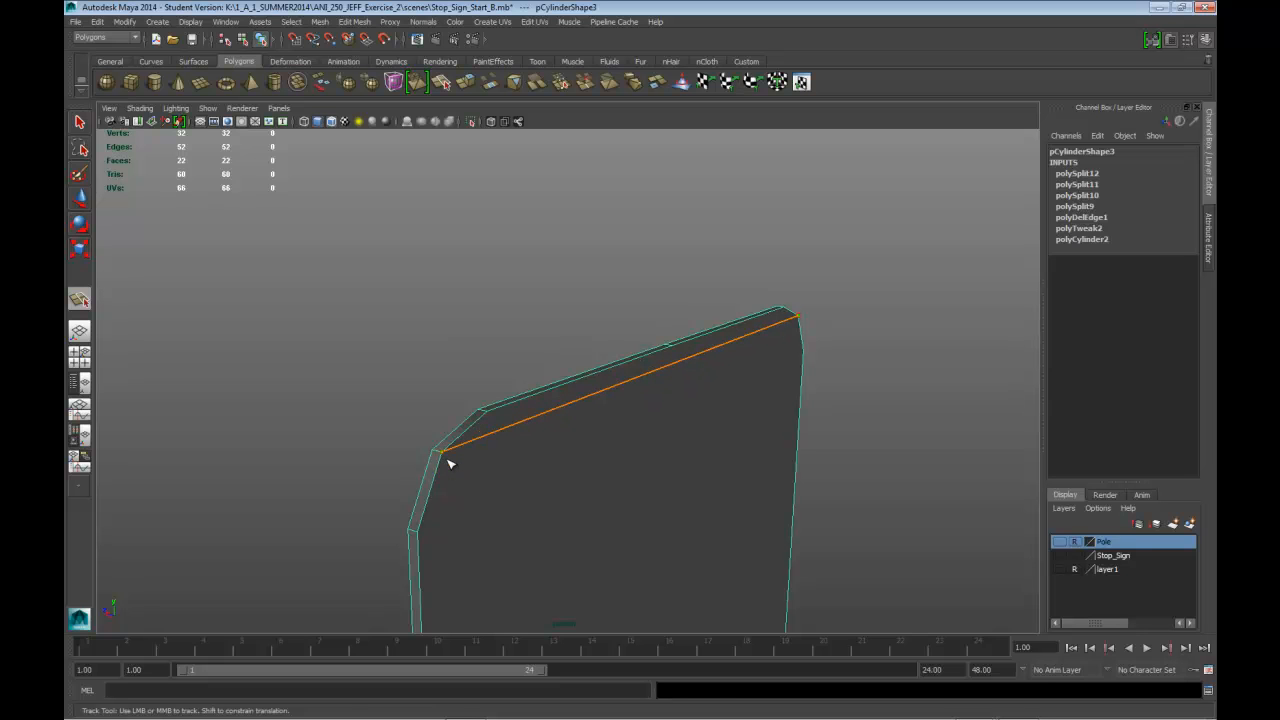
pyautogui.press('Return')
# Step: Split the back face between the lowest vertices of the two upper corners
pyautogui.press('y')
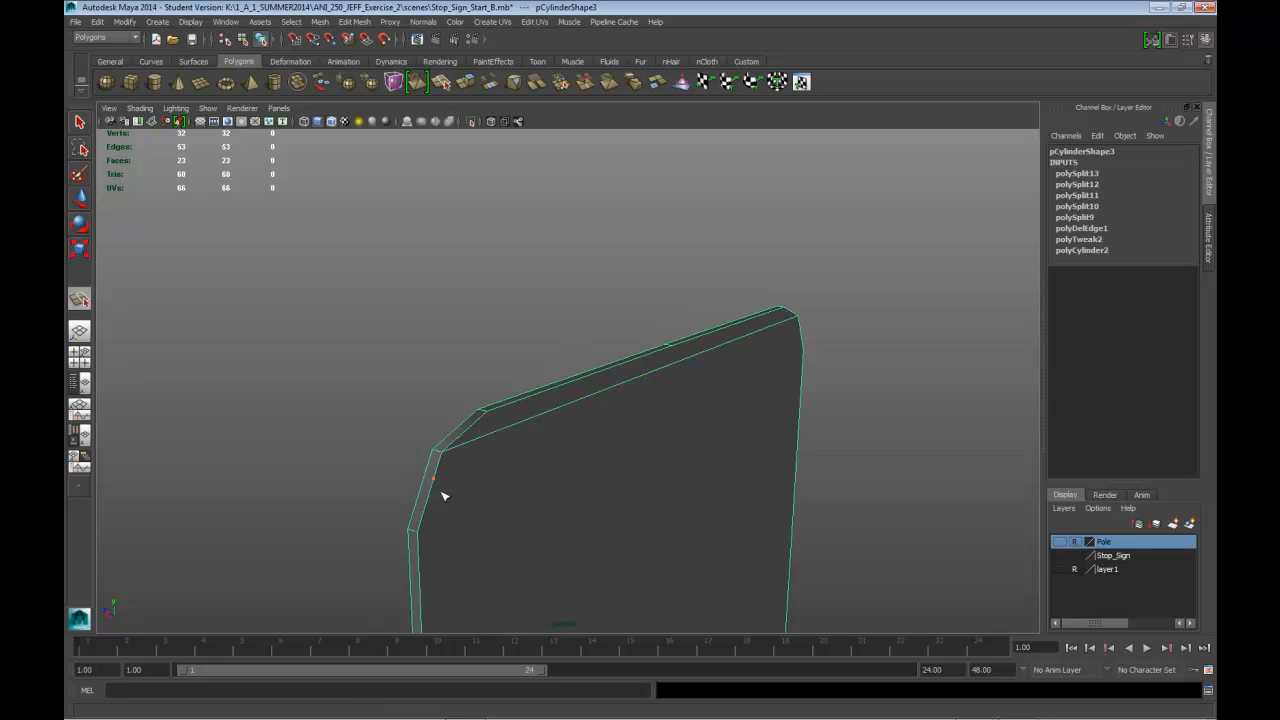
pyautogui.keyDown('alt'); pyautogui.moveTo(610, 518); pyautogui.dragTo(412, 514); pyautogui.keyUp('alt')
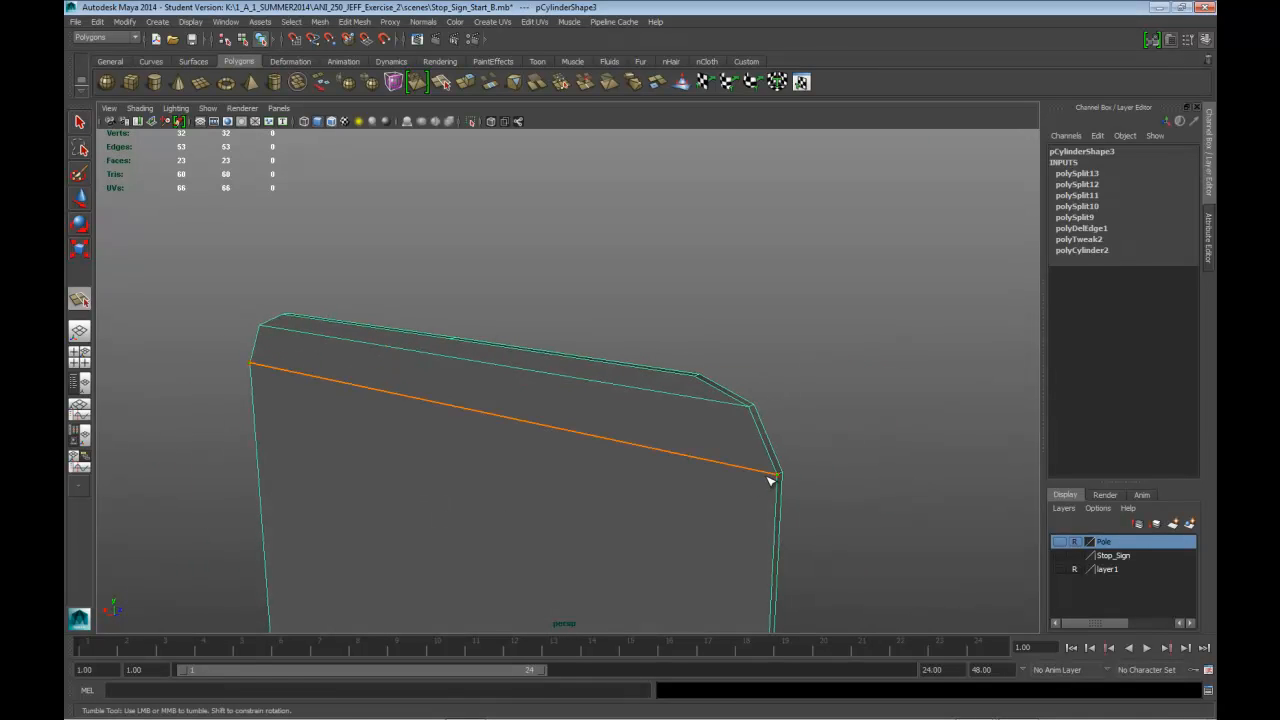
pyautogui.press('Return')
# Step: Connect the topmost vertices of the two lower corners with a split across the back face
pyautogui.moveTo(732, 555)
pyautogui.keyDown('alt'); pyautogui.mouseDown(button='middle')
pyautogui.moveTo(722, 343)
pyautogui.moveTo(734, 383)
pyautogui.mouseUp(button='middle'); pyautogui.keyUp('alt')
pyautogui.moveTo(757, 590)
pyautogui.keyDown('alt'); pyautogui.mouseDown(button='middle')
pyautogui.moveTo(750, 472)
pyautogui.moveTo(764, 468)
pyautogui.mouseUp(button='middle'); pyautogui.keyUp('alt')
pyautogui.keyDown('alt'); pyautogui.moveTo(764, 468); pyautogui.dragTo(803, 457, button='right'); pyautogui.keyUp('alt')
pyautogui.keyDown('alt'); pyautogui.moveTo(803, 457); pyautogui.dragTo(795, 460, button='middle'); pyautogui.keyUp('alt')
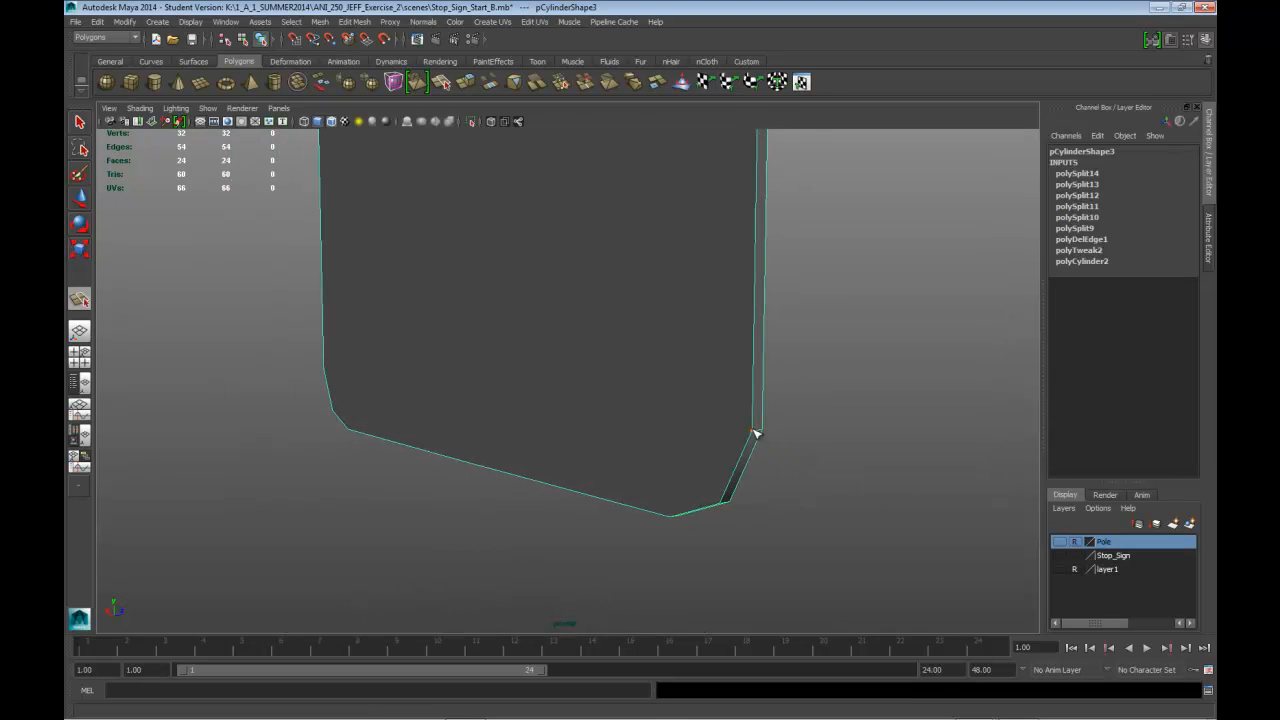
pyautogui.keyDown('alt'); pyautogui.moveTo(471, 486); pyautogui.dragTo(561, 475); pyautogui.keyUp('alt')
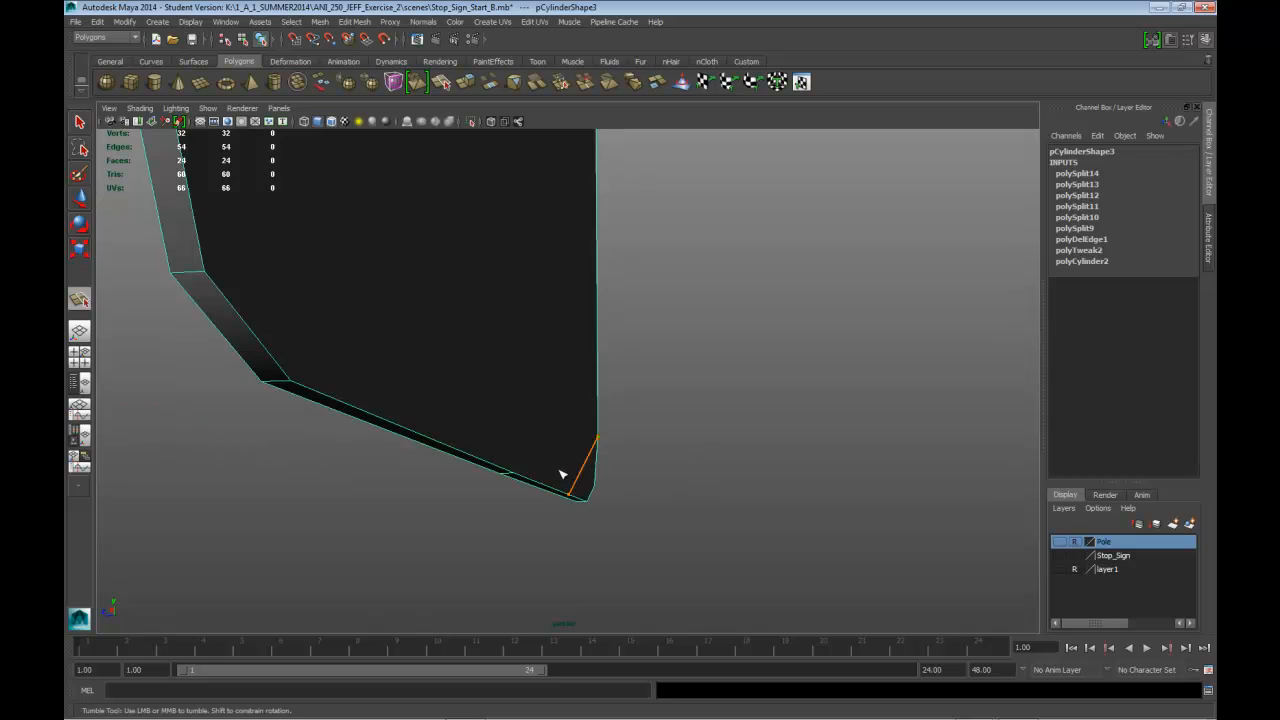
pyautogui.keyDown('alt'); pyautogui.moveTo(305, 308); pyautogui.dragTo(314, 374); pyautogui.keyUp('alt')
pyautogui.keyDown('alt'); pyautogui.moveTo(314, 374); pyautogui.dragTo(252, 397, button='middle'); pyautogui.keyUp('alt')
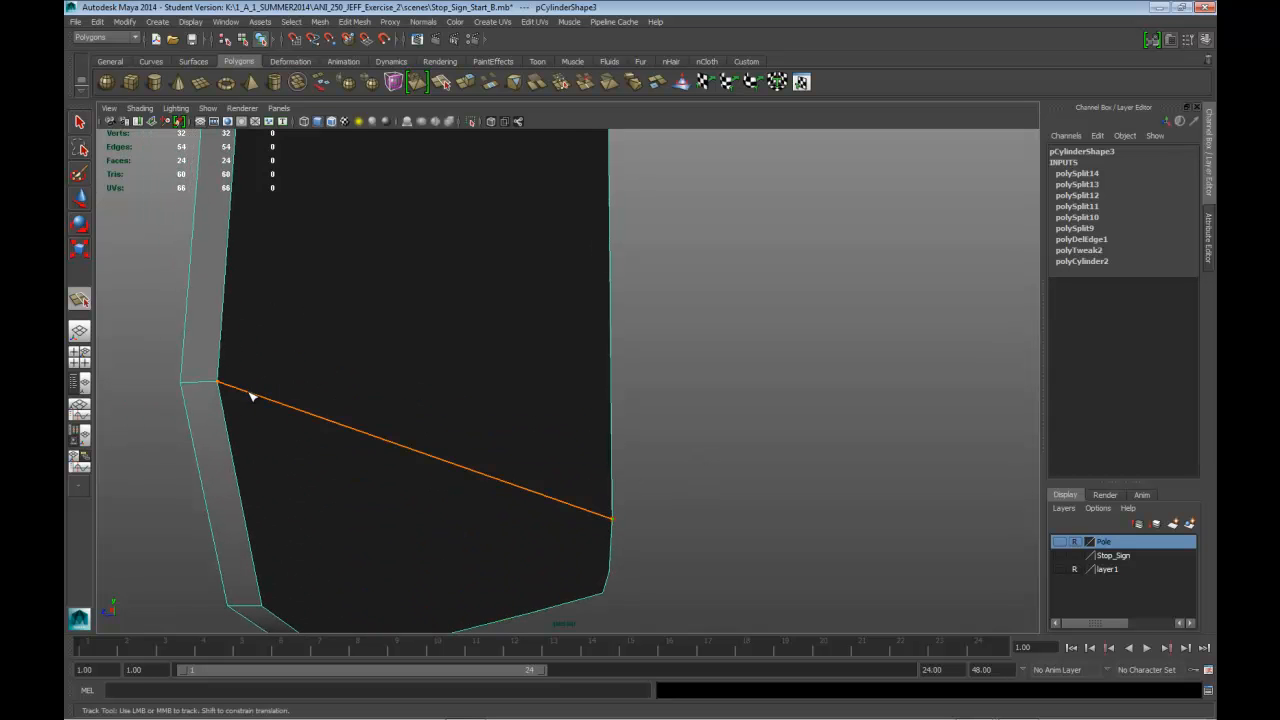
pyautogui.press('Return')
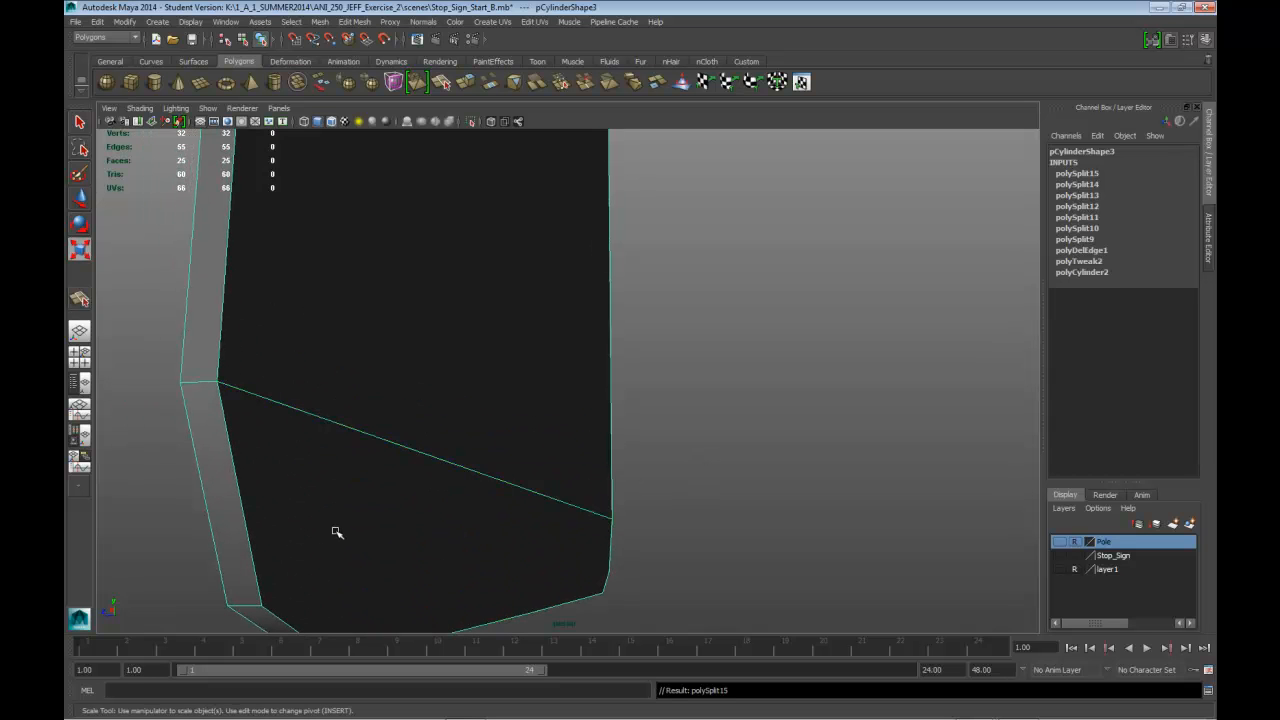
# Step: Split the sign's back face between the middle vertices of the two lower corners
pyautogui.press('g')
pyautogui.keyDown('alt'); pyautogui.moveTo(334, 582); pyautogui.dragTo(251, 549); pyautogui.keyUp('alt')
pyautogui.moveTo(731, 571); pyautogui.dragTo(716, 571)
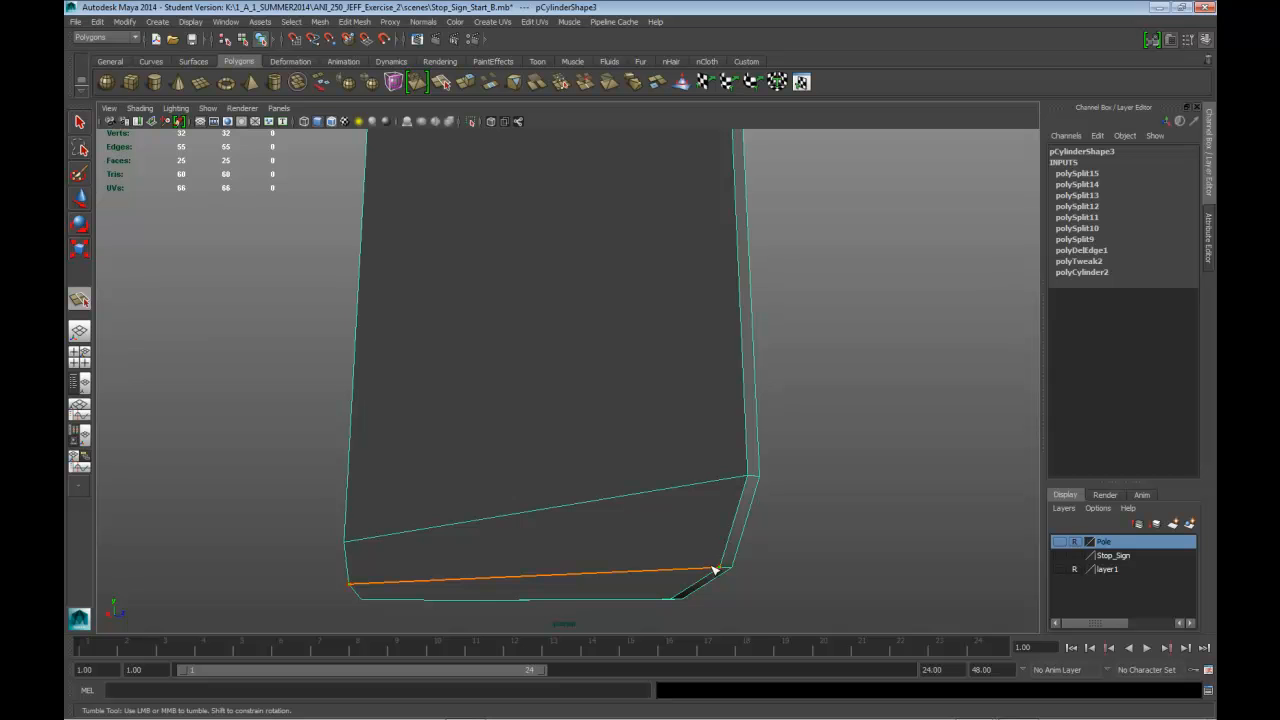
pyautogui.press('Return')
# Step: Remove the unneeded short edge across the middle of the sign's bottom rim, together with its vertices, using Delete Edge/Vertex
pyautogui.keyDown('alt'); pyautogui.moveTo(750, 551); pyautogui.dragTo(831, 431); pyautogui.keyUp('alt')
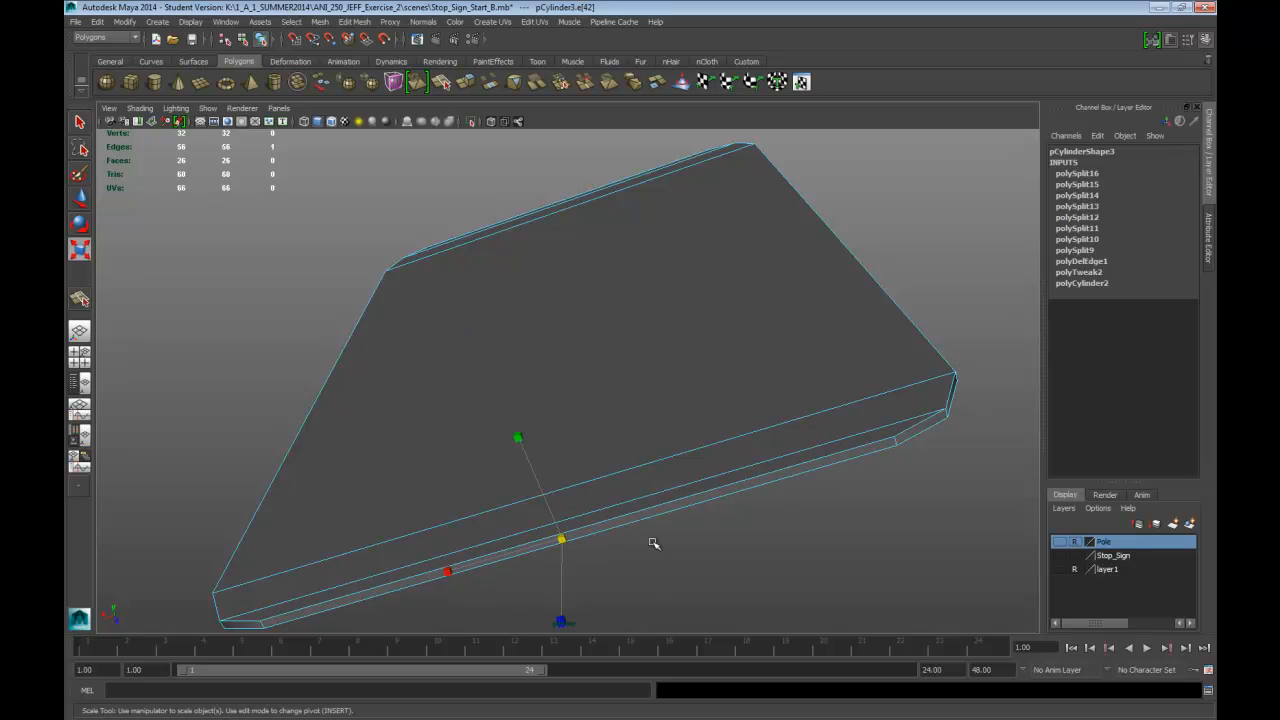
pyautogui.press('space')
pyautogui.click(574, 589)
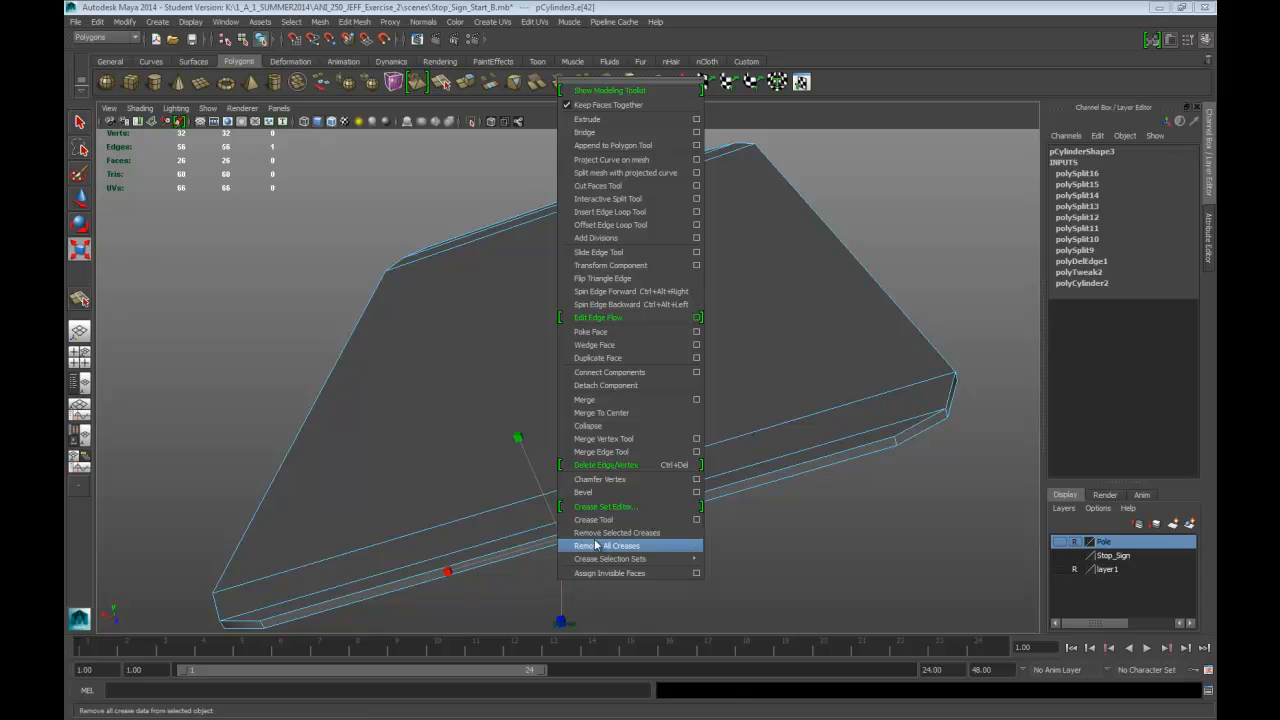
pyautogui.click(612, 470)
# Step: Delete the short middle edges across the rim on both long vertical sides of the sign
pyautogui.keyDown('alt'); pyautogui.moveTo(734, 455); pyautogui.dragTo(665, 414); pyautogui.keyUp('alt')
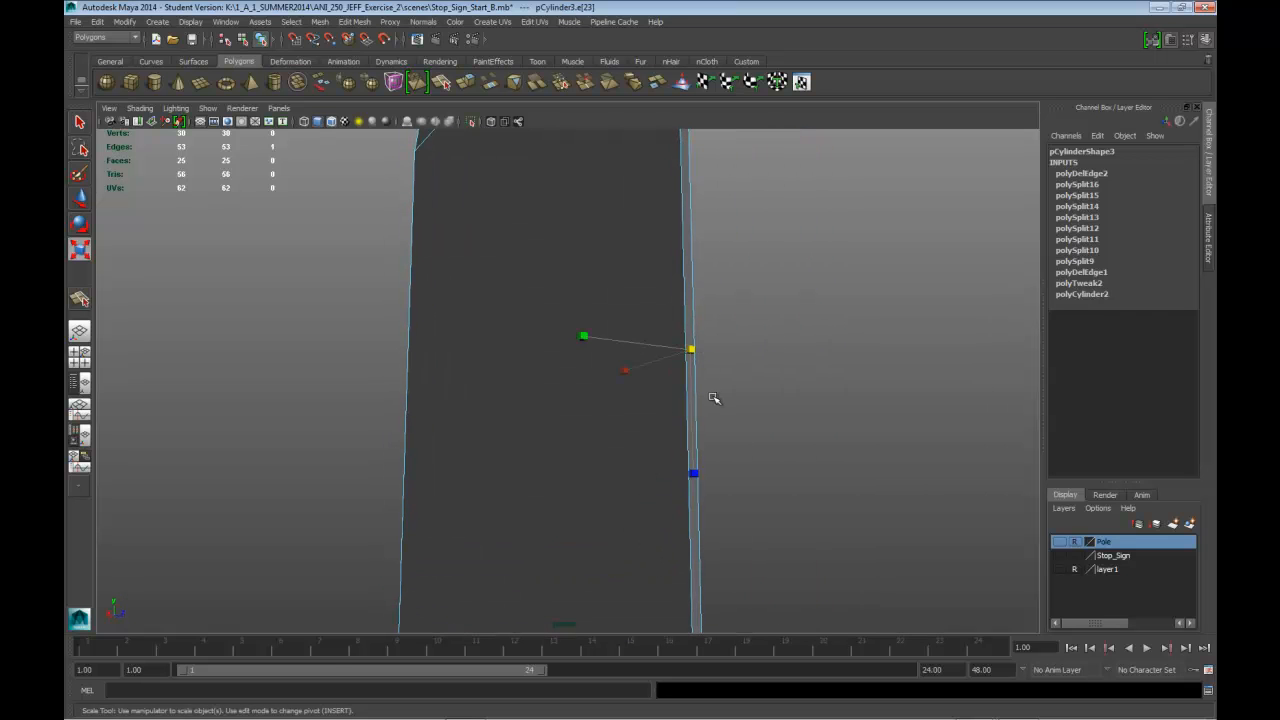
pyautogui.press('Delete')
pyautogui.moveTo(580, 428)
pyautogui.keyDown('alt'); pyautogui.mouseDown()
pyautogui.moveTo(543, 443)
pyautogui.moveTo(680, 440)
pyautogui.moveTo(923, 491)
pyautogui.moveTo(691, 449)
pyautogui.moveTo(583, 447)
pyautogui.mouseUp(); pyautogui.keyUp('alt')
pyautogui.click(523, 421)
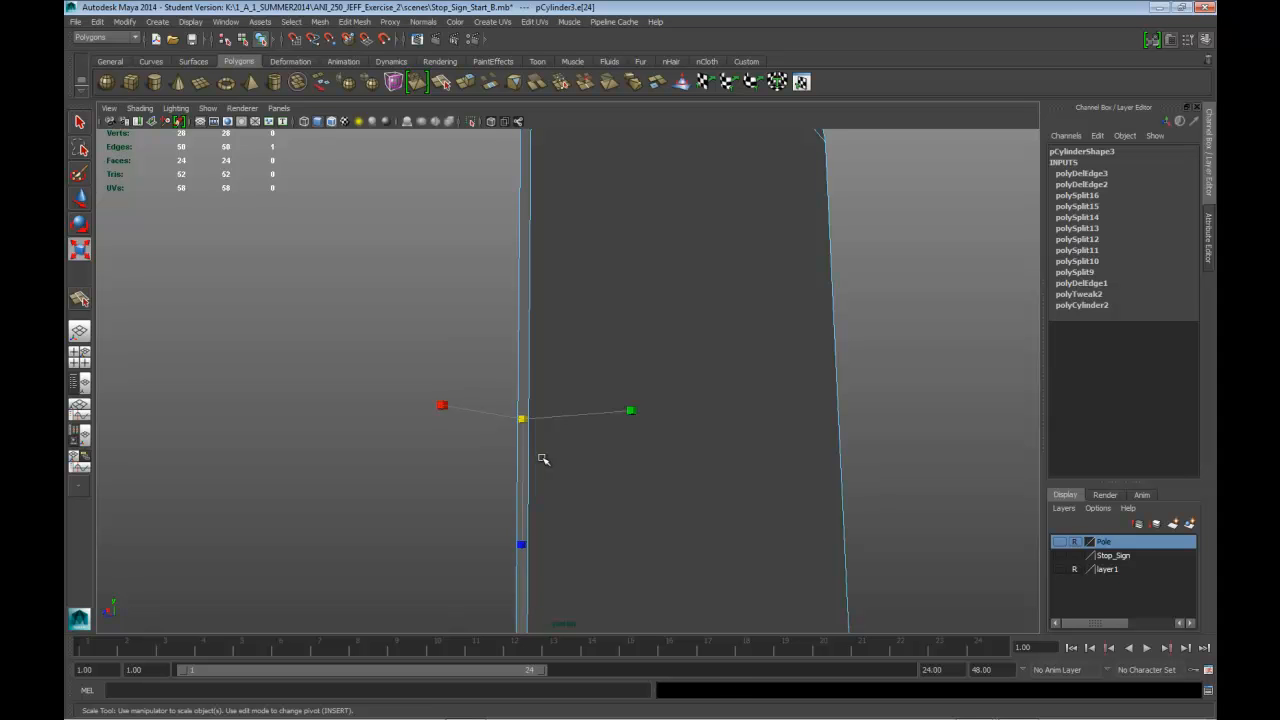
pyautogui.press('Delete')
# Step: Delete the short middle edge across the sign's top rim
pyautogui.keyDown('alt'); pyautogui.moveTo(651, 374); pyautogui.dragTo(643, 458); pyautogui.keyUp('alt')
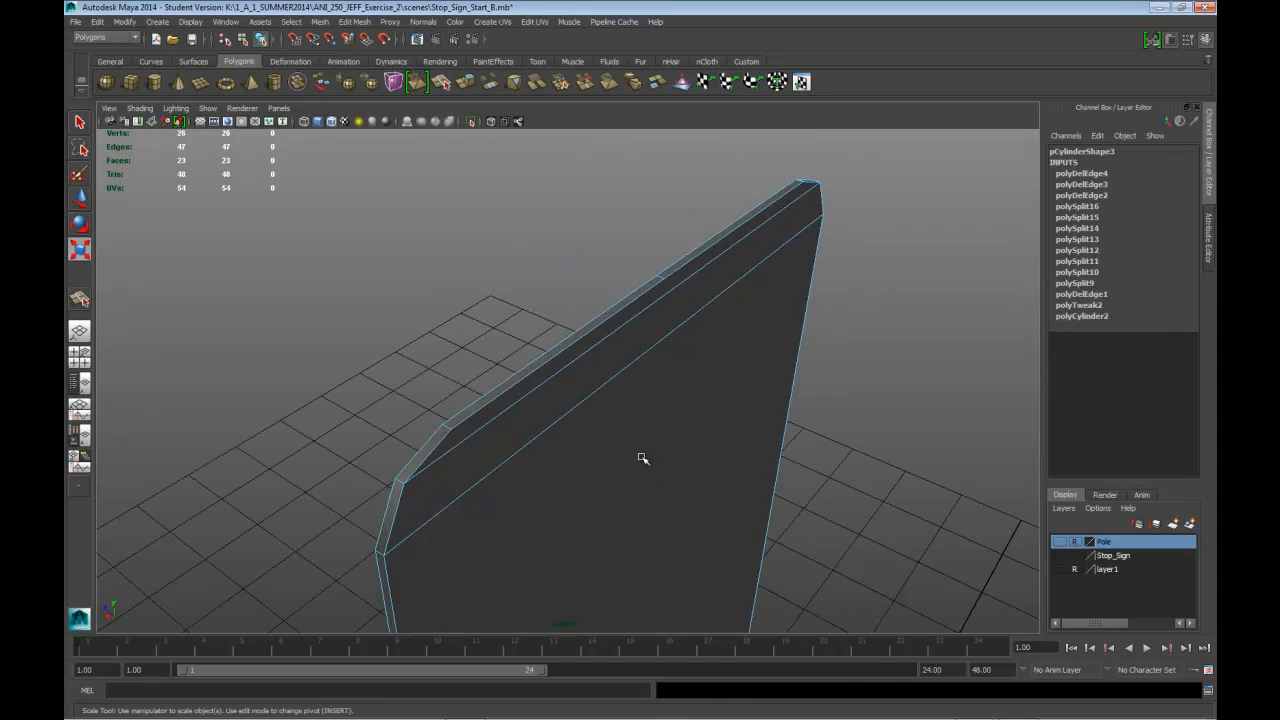
pyautogui.click(660, 277)
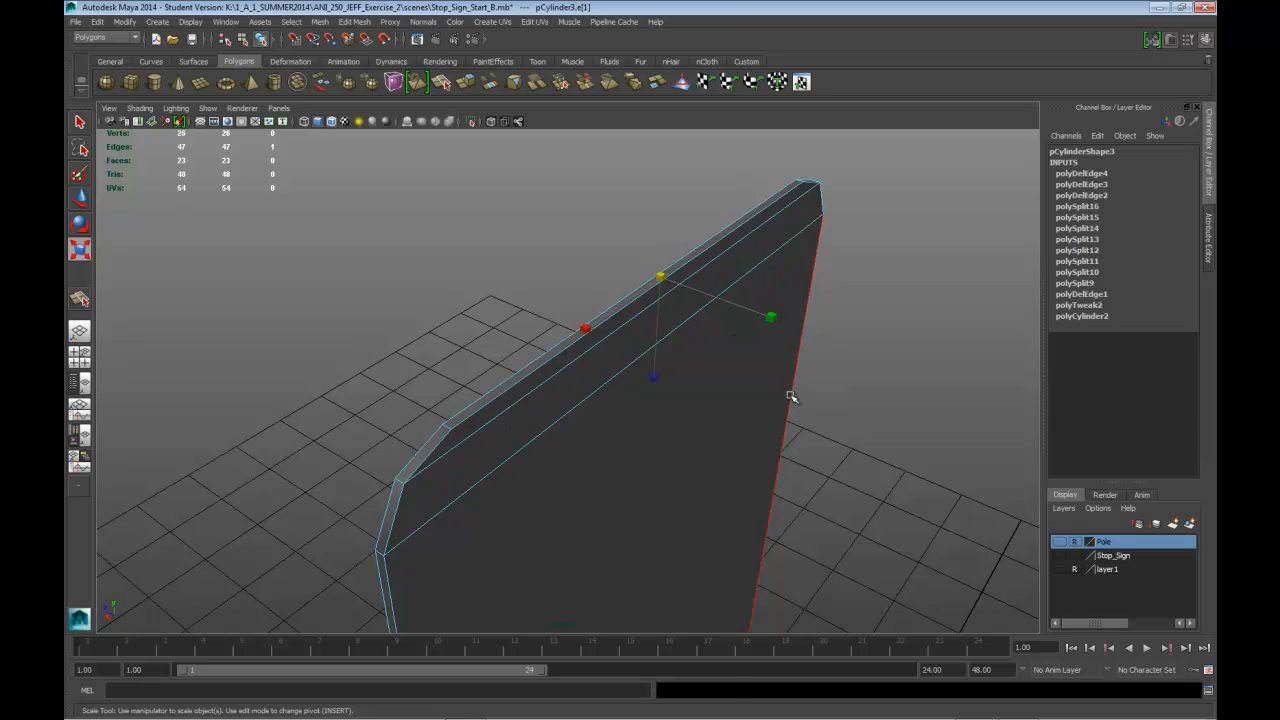
pyautogui.press('Delete')
# Step: Return to object selection and examine the sign's shape and remaining edges from several angles, leaving it deselected
pyautogui.keyDown('alt'); pyautogui.moveTo(752, 444); pyautogui.dragTo(591, 486); pyautogui.keyUp('alt')
pyautogui.keyDown('alt'); pyautogui.moveTo(591, 486); pyautogui.dragTo(592, 466, button='right'); pyautogui.keyUp('alt')
pyautogui.press('r')
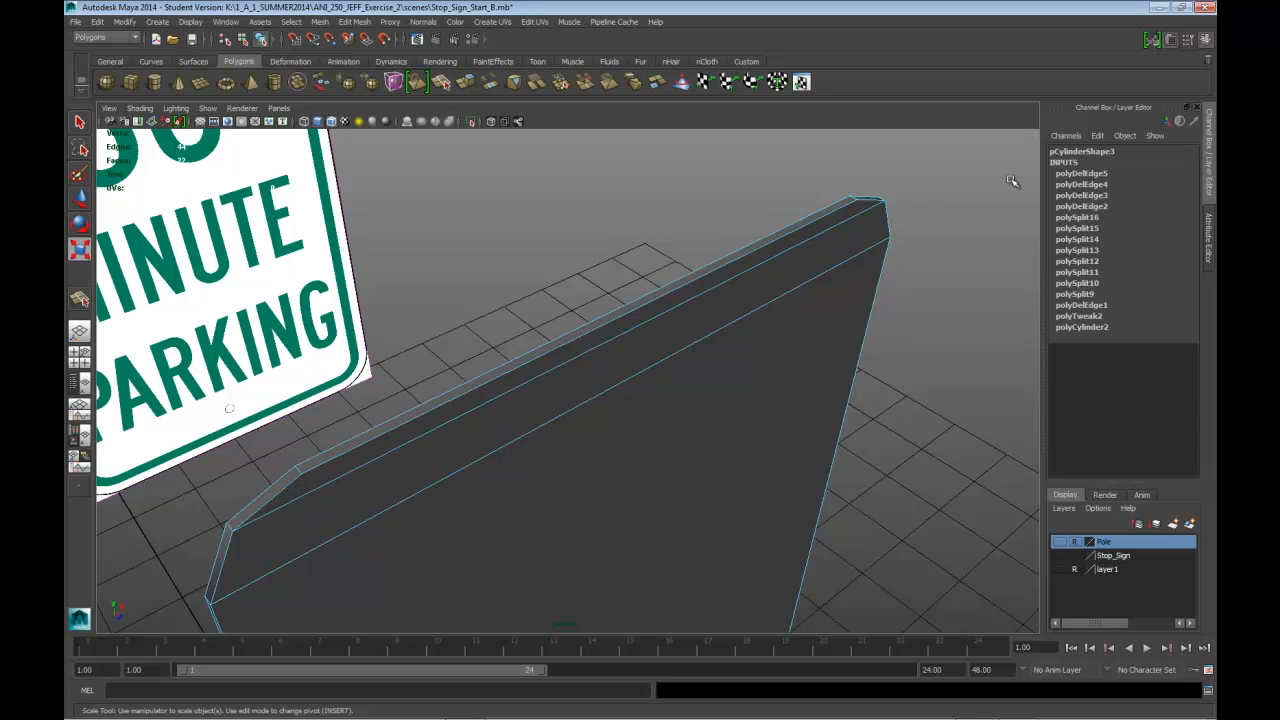
pyautogui.keyDown('alt'); pyautogui.moveTo(870, 208); pyautogui.dragTo(860, 350); pyautogui.keyUp('alt')
pyautogui.keyDown('alt'); pyautogui.moveTo(768, 246); pyautogui.dragTo(760, 423); pyautogui.keyUp('alt')
pyautogui.click(626, 434)
pyautogui.keyDown('alt'); pyautogui.moveTo(626, 434); pyautogui.dragTo(585, 303); pyautogui.keyUp('alt')
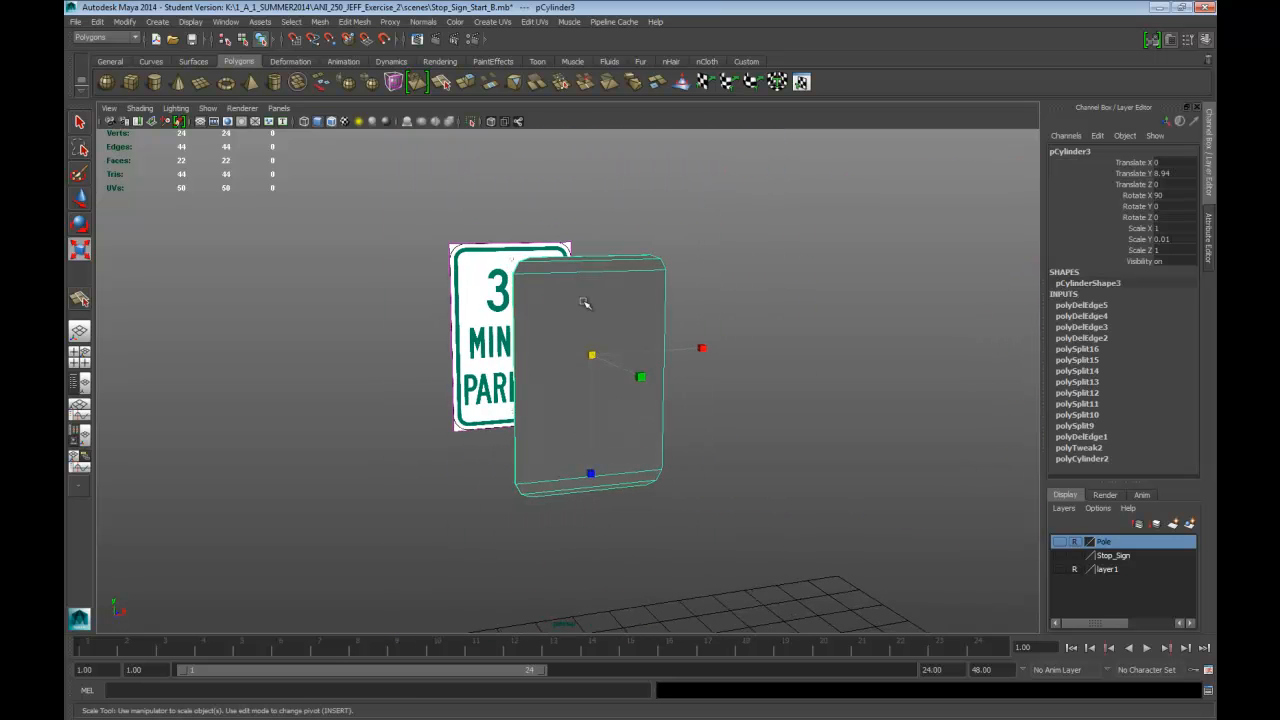
pyautogui.keyDown('alt'); pyautogui.moveTo(726, 409); pyautogui.dragTo(705, 440); pyautogui.keyUp('alt')
pyautogui.click(736, 408)
# Step: Make the Pole layer visible and view the sign together with its pole
pyautogui.keyDown('alt'); pyautogui.moveTo(518, 224); pyautogui.dragTo(581, 272); pyautogui.keyUp('alt')
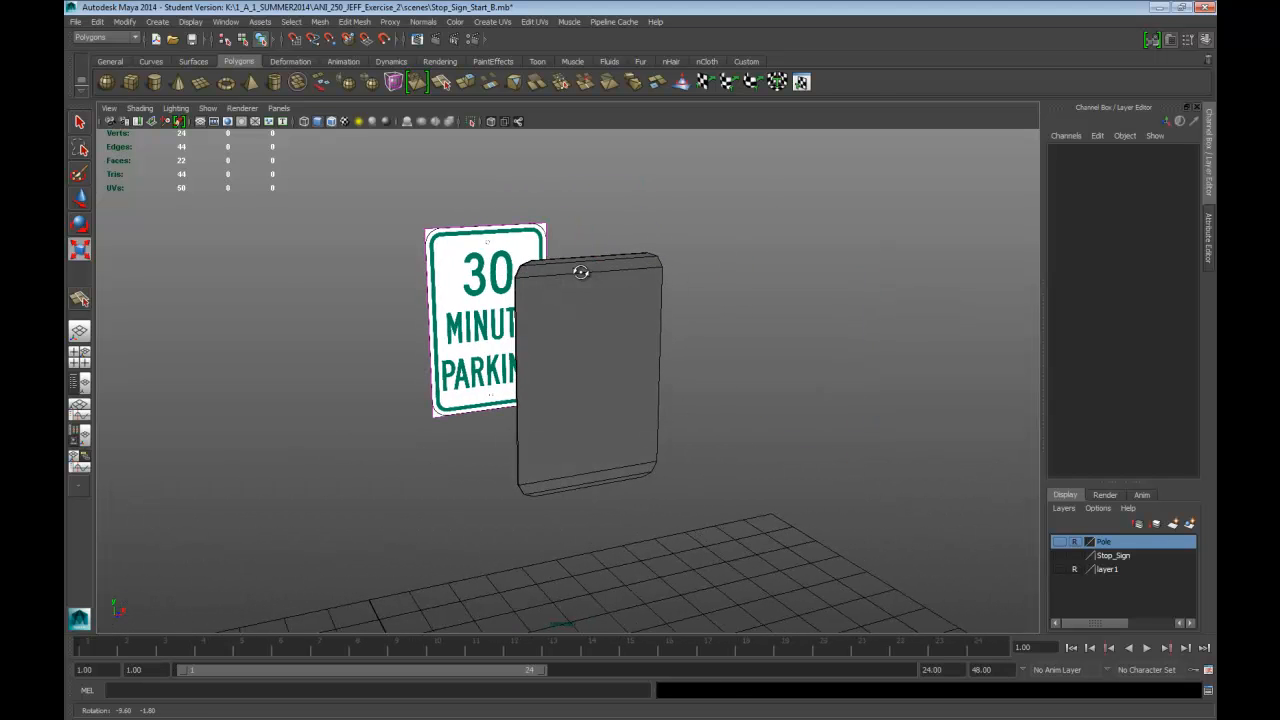
pyautogui.keyDown('alt'); pyautogui.moveTo(532, 236); pyautogui.dragTo(640, 360); pyautogui.keyUp('alt')
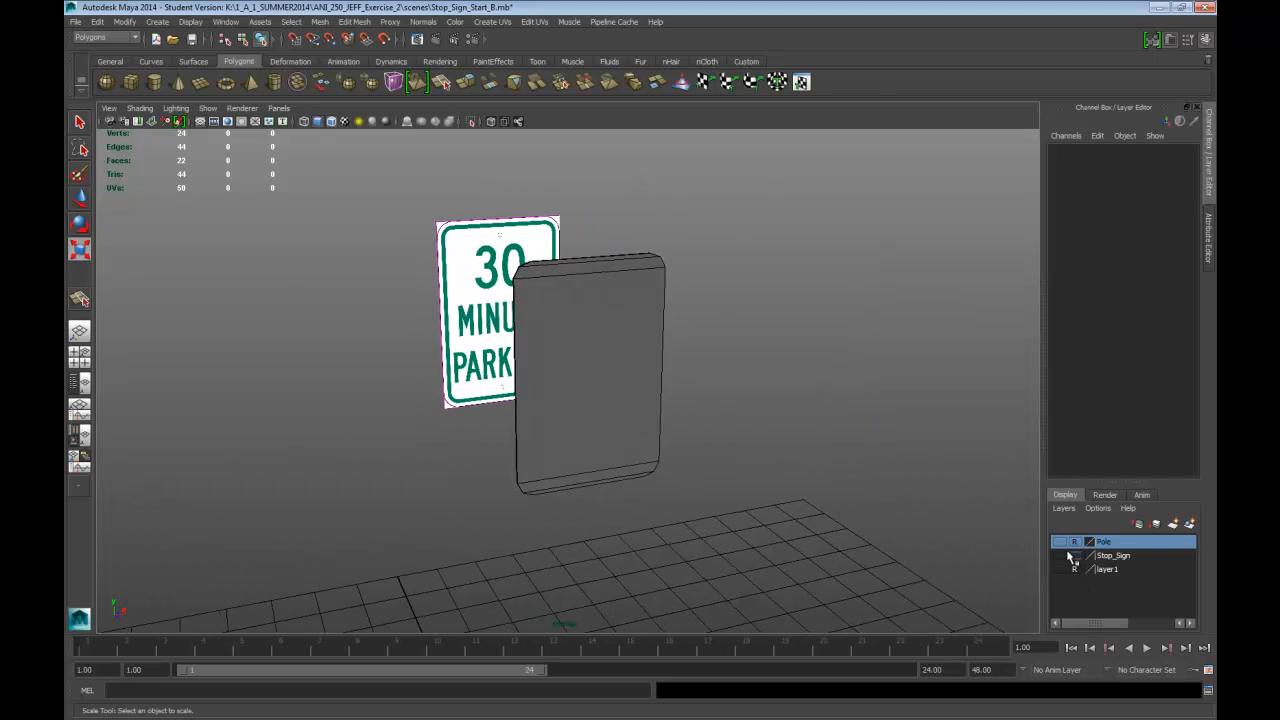
pyautogui.click(1061, 542)
pyautogui.keyDown('alt'); pyautogui.moveTo(837, 526); pyautogui.dragTo(766, 418); pyautogui.keyUp('alt')
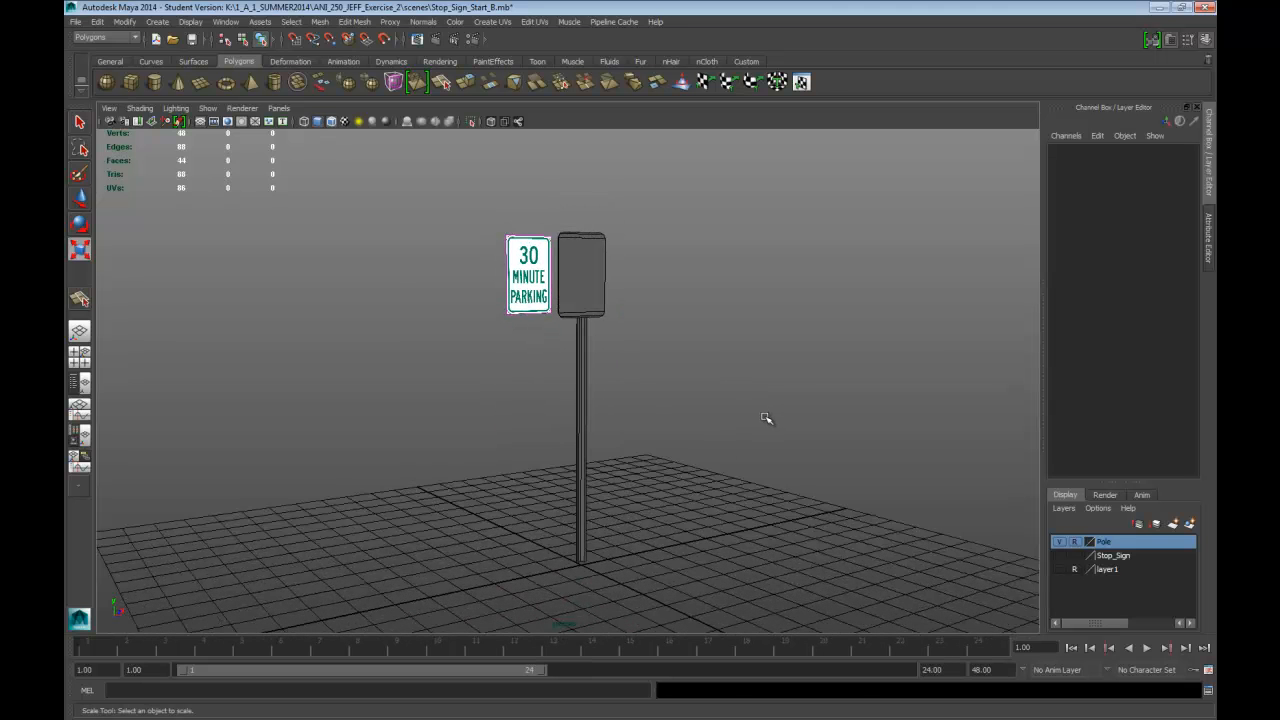